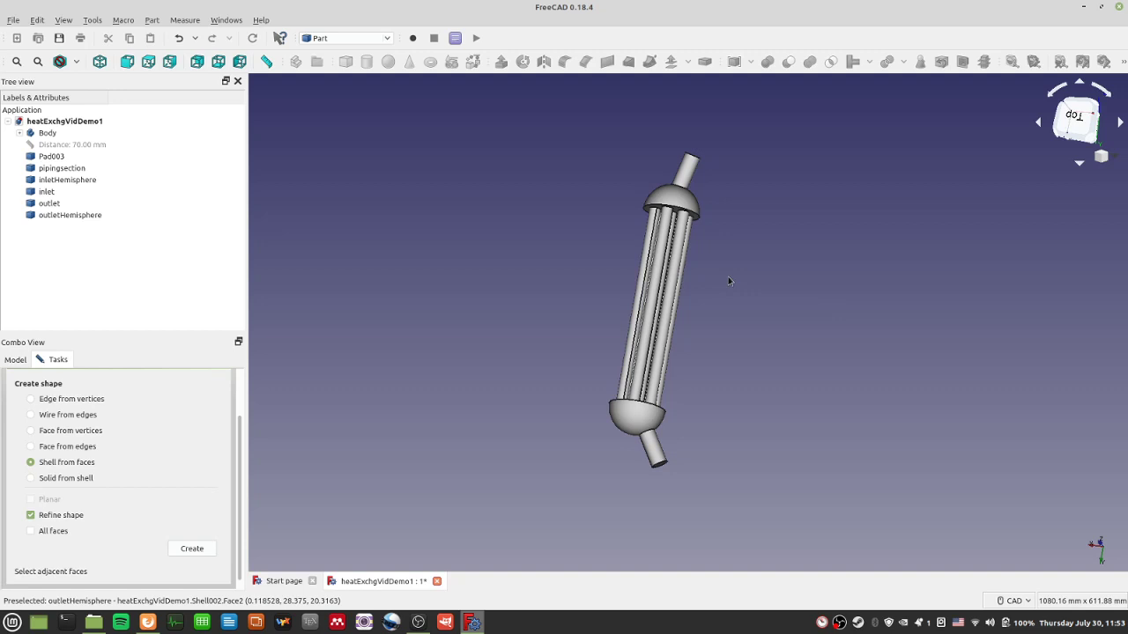
# Save the heat exchanger document, then zoom and orbit to inspect the model closely
pyautogui.hotkey('ctrl', 's')
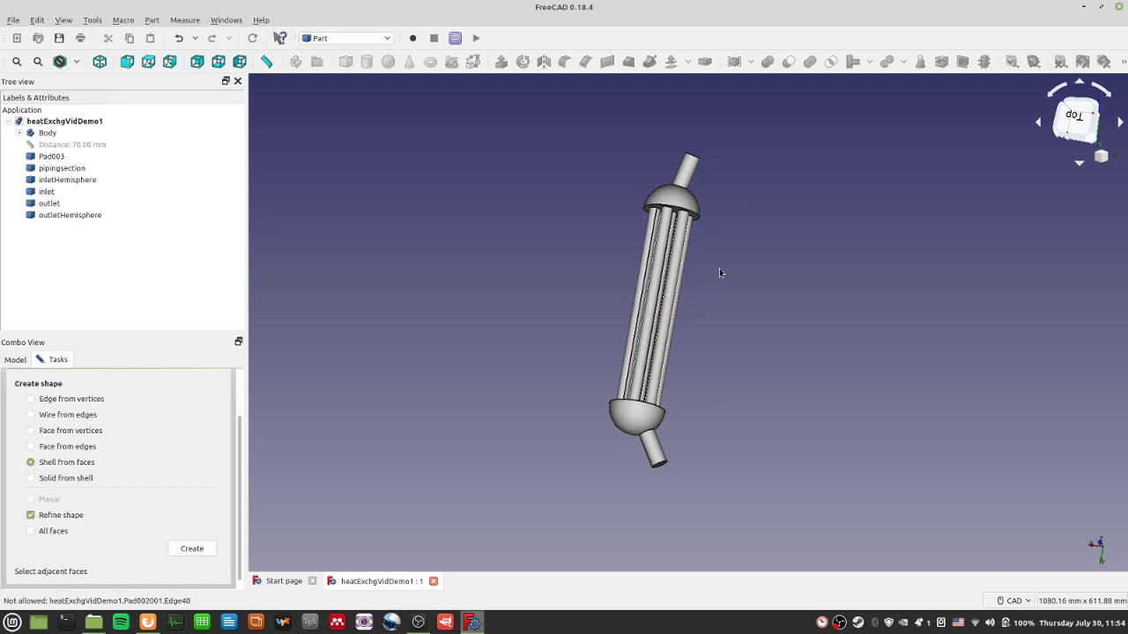
pyautogui.scroll(1, 732, 231)
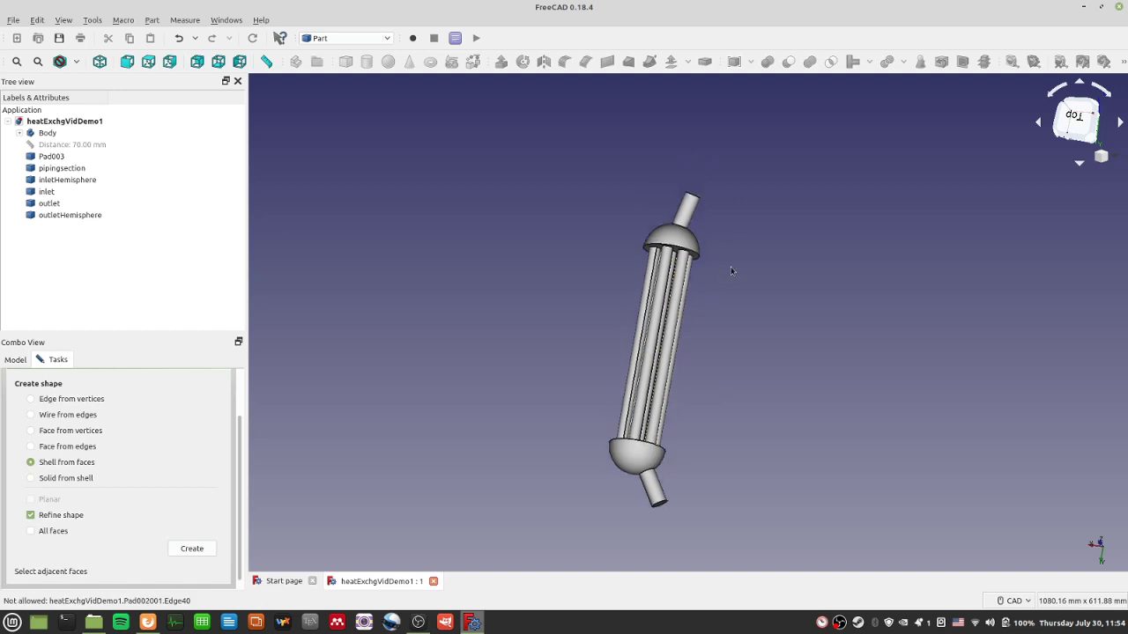
pyautogui.scroll(3, 707, 295)
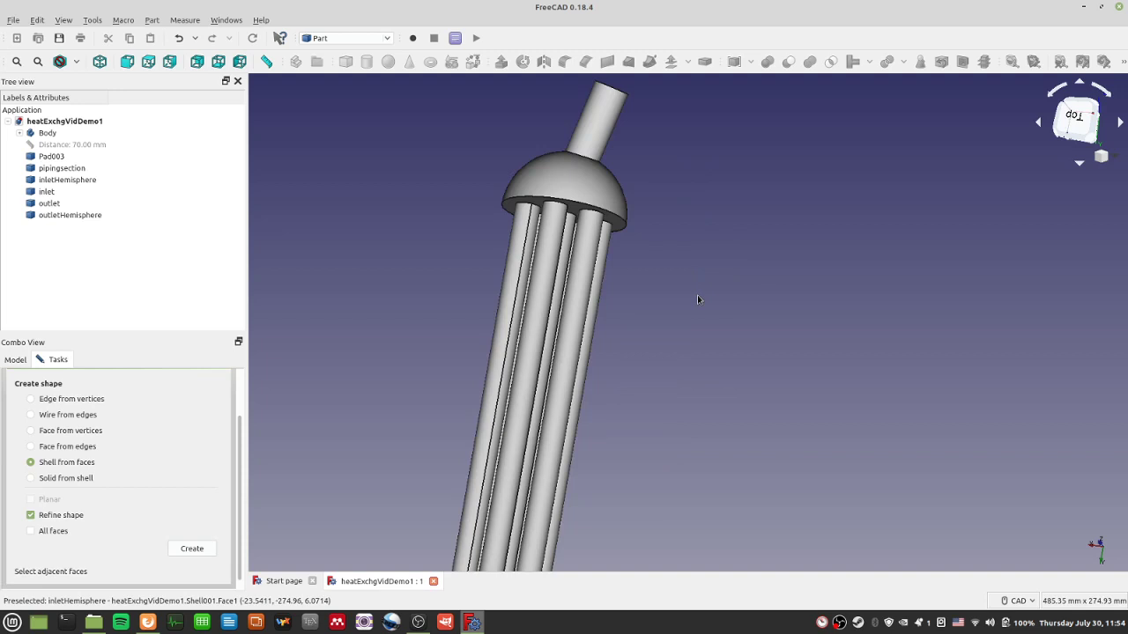
pyautogui.scroll(-2, 697, 296)
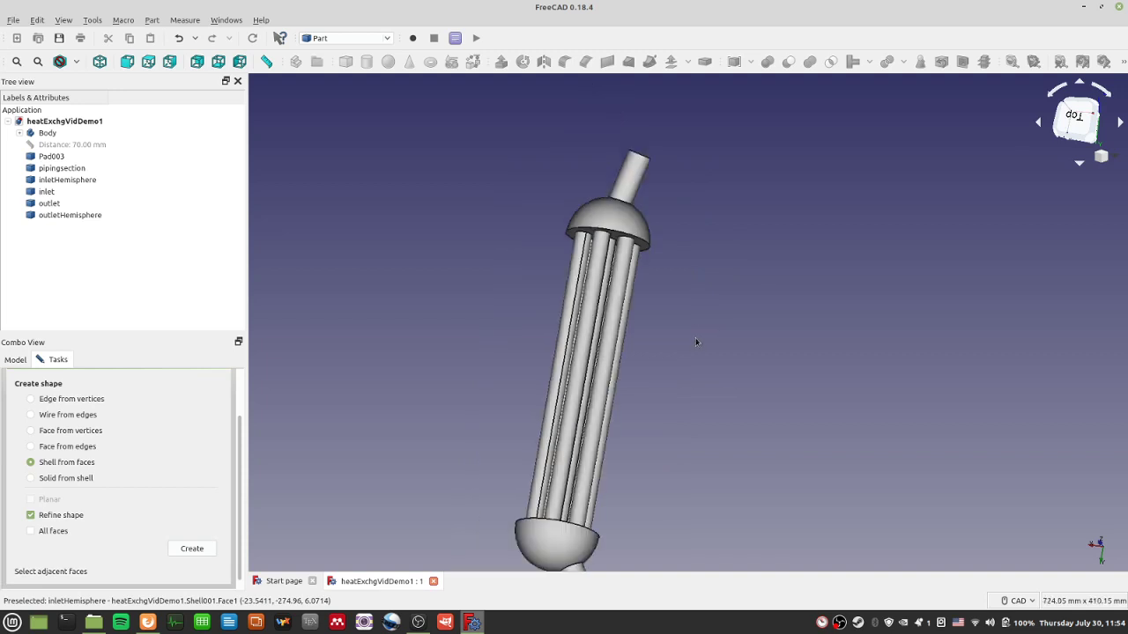
pyautogui.moveTo(696, 337)
pyautogui.mouseDown(button='middle')
pyautogui.moveTo(637, 372)
pyautogui.moveTo(684, 346)
pyautogui.mouseUp(button='middle')
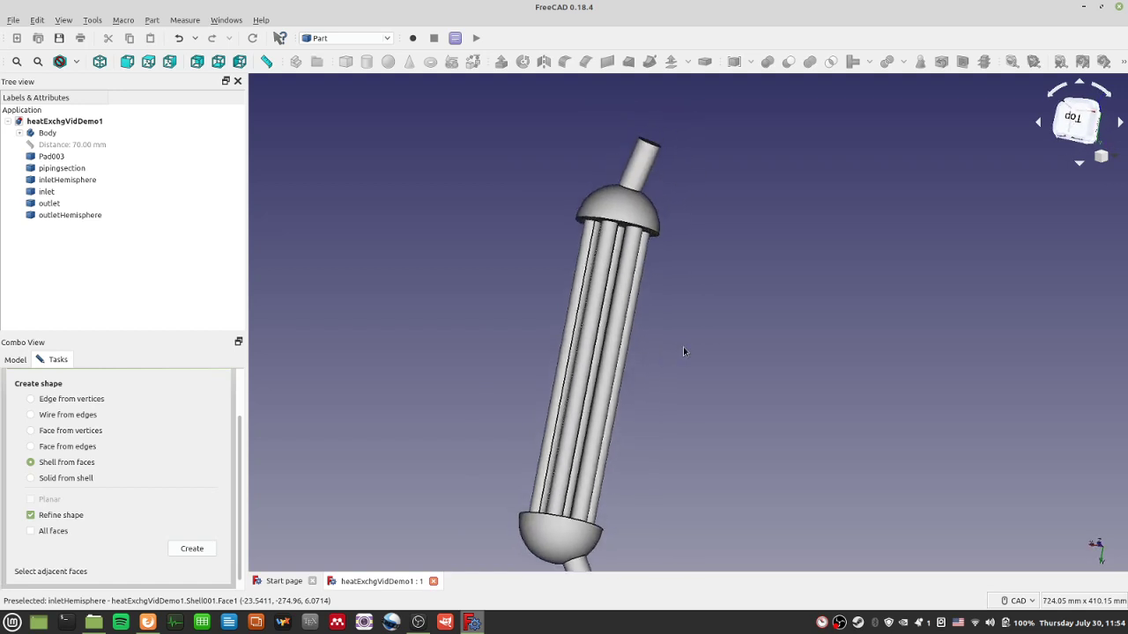
pyautogui.moveTo(684, 349); pyautogui.dragTo(688, 320, button='middle')
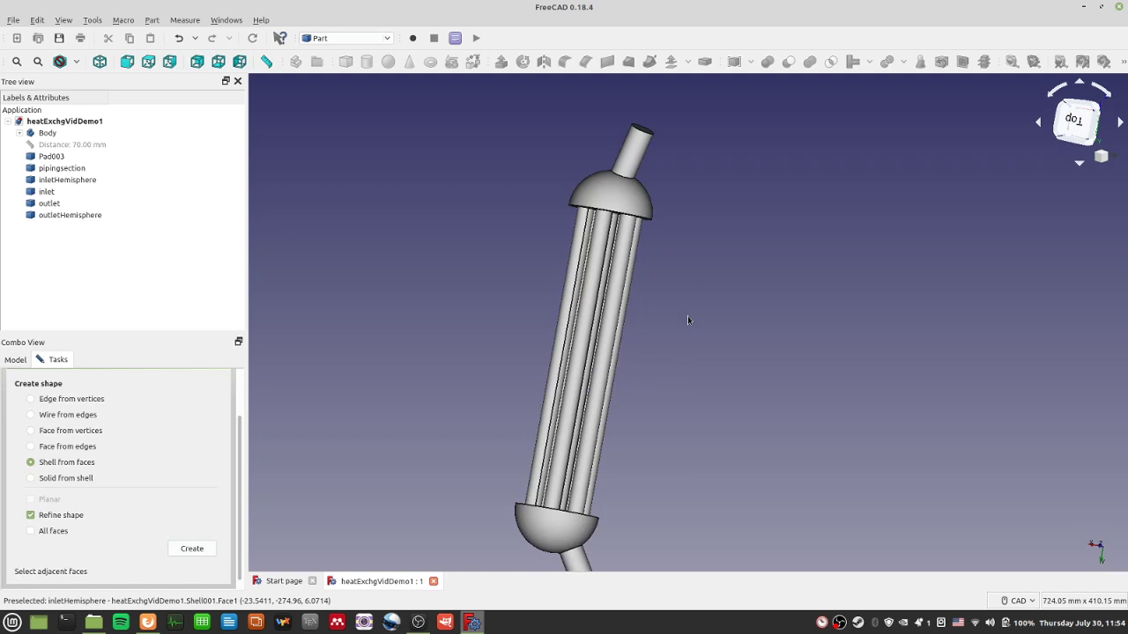
# Toggle visibility of the pipingsection tube bundle, inlet hemisphere and inlet pipe one at a time
pyautogui.click(67, 156)
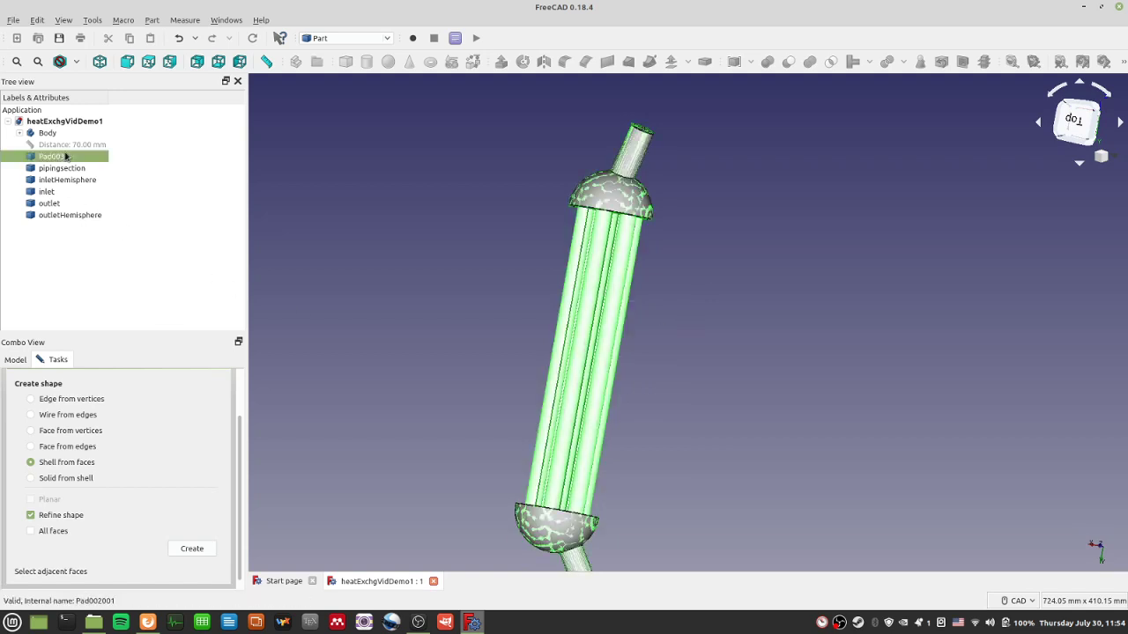
pyautogui.click(78, 169)
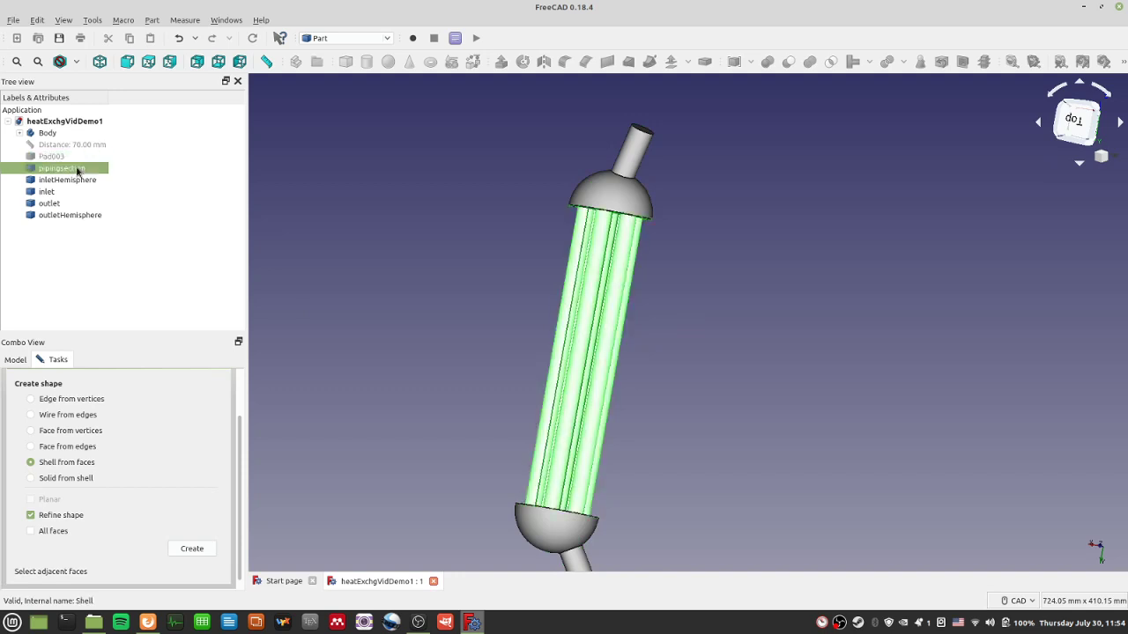
pyautogui.press('space')
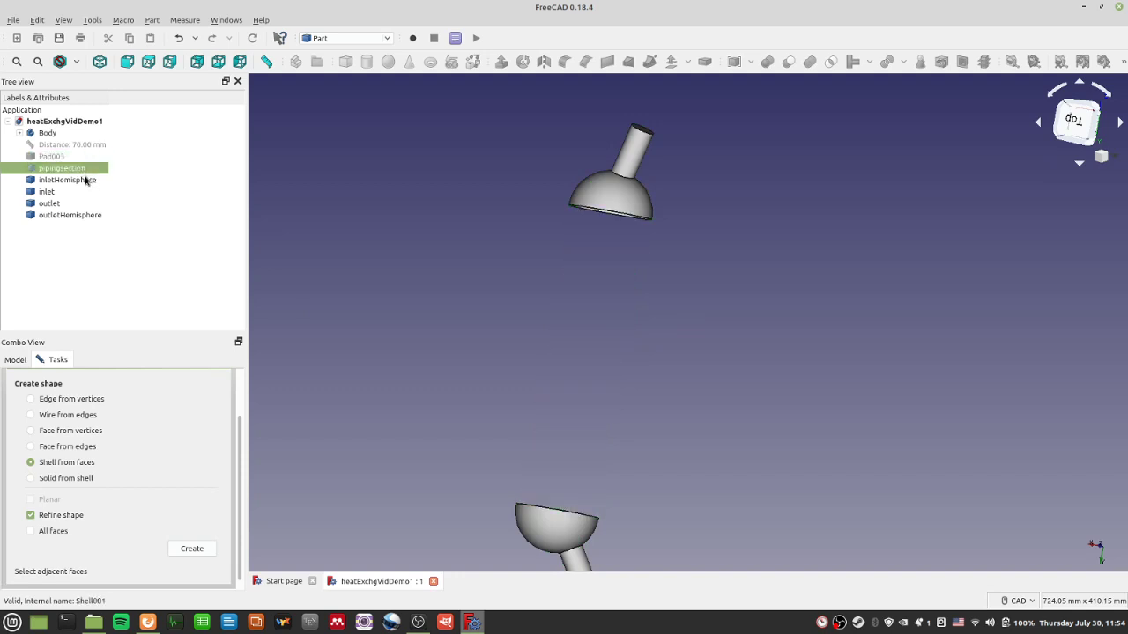
pyautogui.press('space')
pyautogui.click(88, 180)
pyautogui.press('space')
pyautogui.press('space')
pyautogui.press('space')
pyautogui.press('space')
pyautogui.press('space')
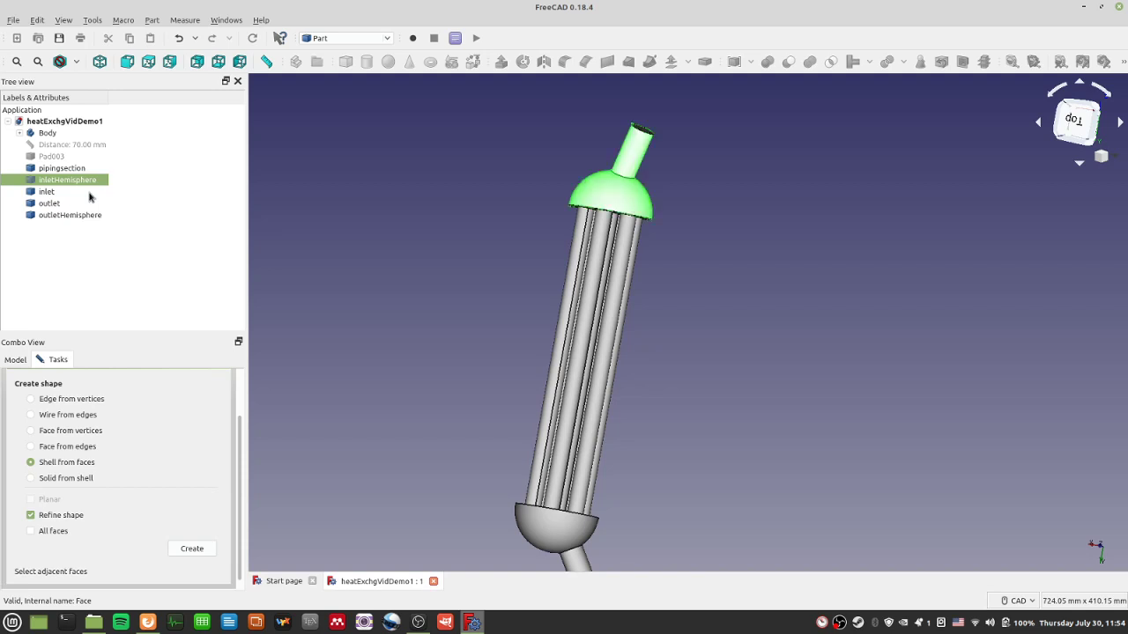
pyautogui.press('Down')
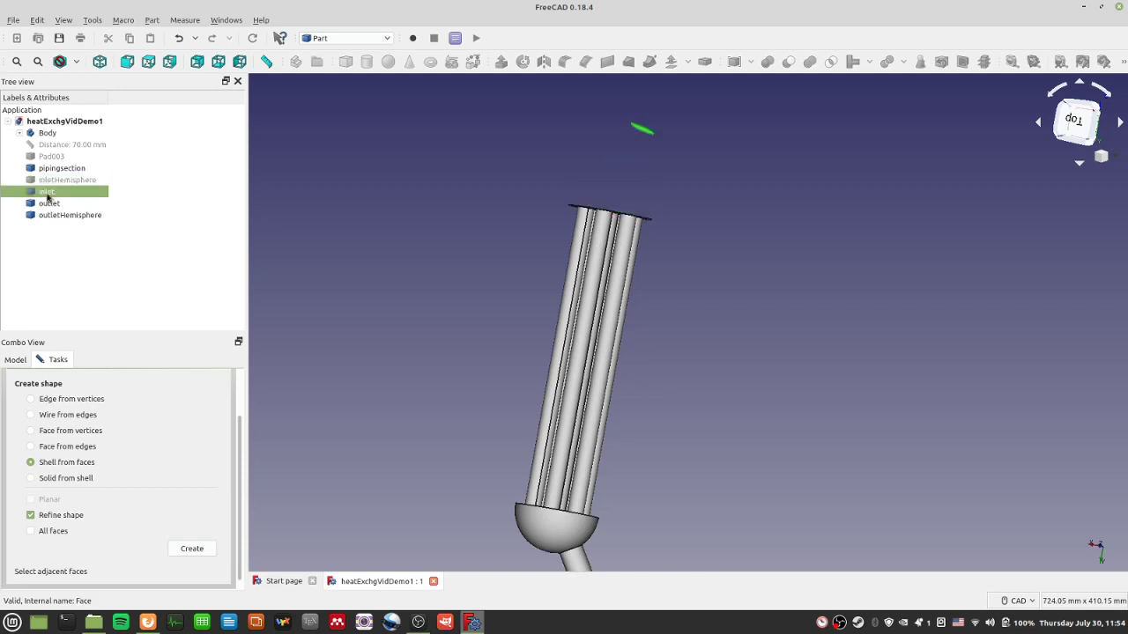
pyautogui.press('space')
pyautogui.press('space')
pyautogui.press('space')
# Toggle the outlet hemisphere and outlet pipe on and off to check each separately
pyautogui.click(56, 217)
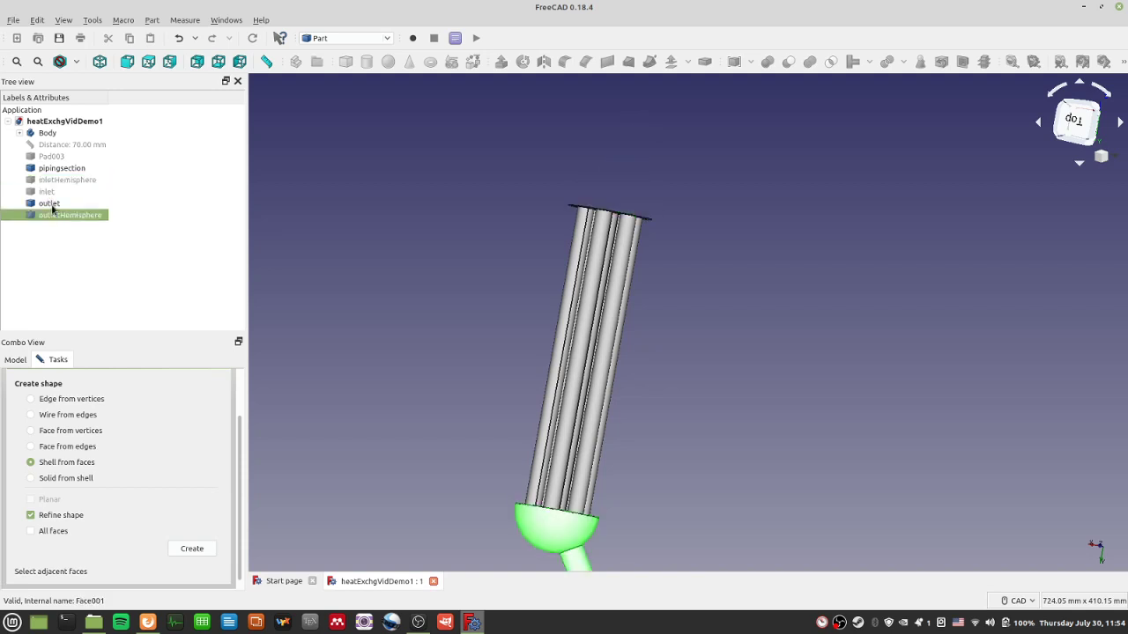
pyautogui.press('space')
pyautogui.press('space')
pyautogui.press('space')
pyautogui.moveTo(843, 352); pyautogui.dragTo(818, 295, button='middle')
pyautogui.press('space')
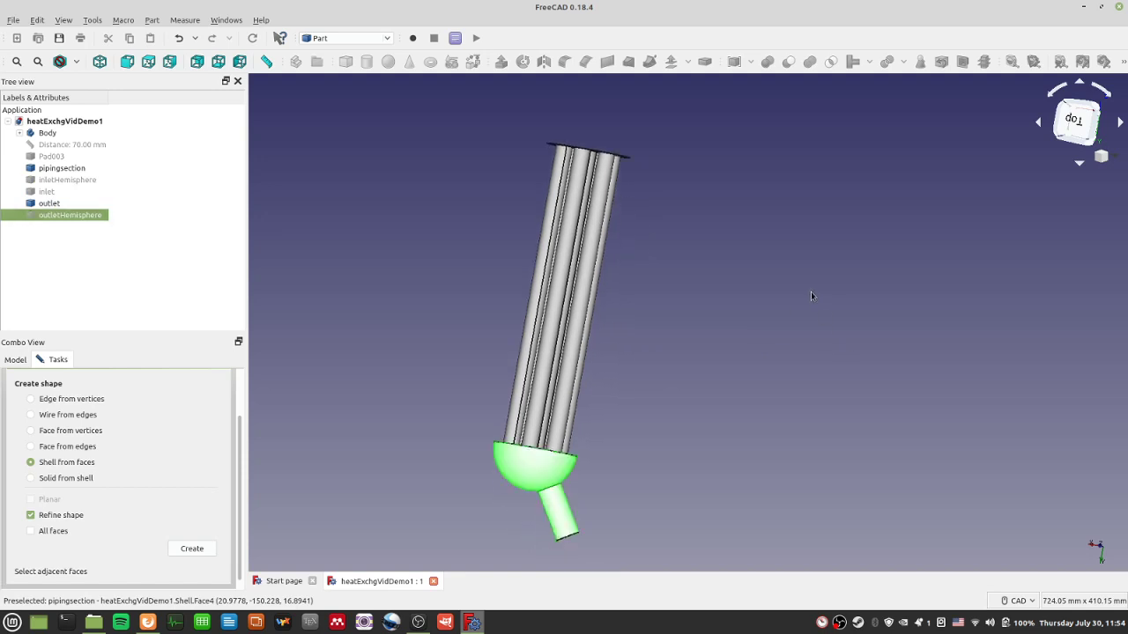
pyautogui.press('space')
pyautogui.click(50, 205)
pyautogui.press('space')
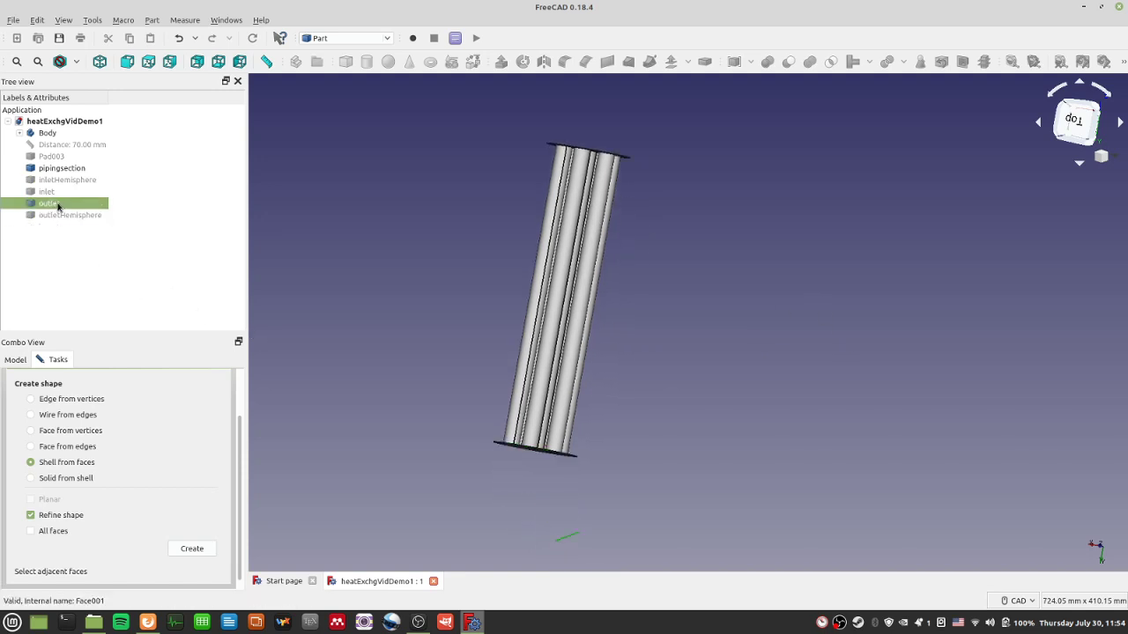
# Hide the tube bundle, inlet pipe, outlet pipe and outlet hemisphere in turn
pyautogui.press('space')
pyautogui.click(77, 169)
pyautogui.press('space')
pyautogui.click(78, 193)
pyautogui.keyDown('ctrl'); pyautogui.click(80, 214); pyautogui.keyUp('ctrl')
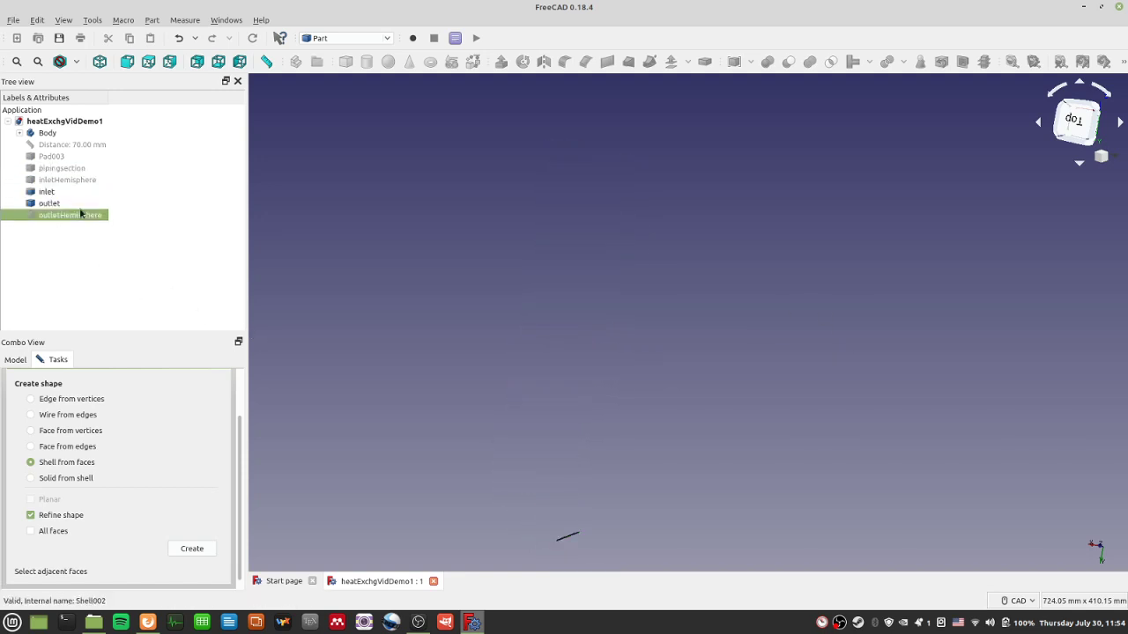
pyautogui.press('space')
pyautogui.click(86, 204)
pyautogui.press('space')
pyautogui.click(82, 215)
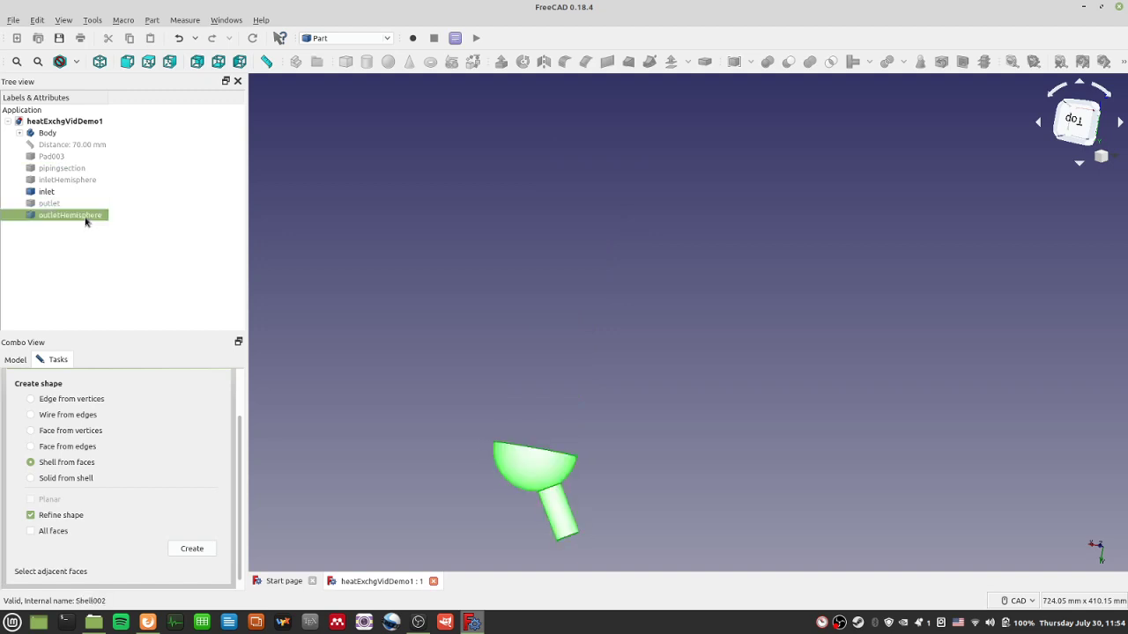
pyautogui.press('space')
pyautogui.click(83, 192)
pyautogui.press('space')
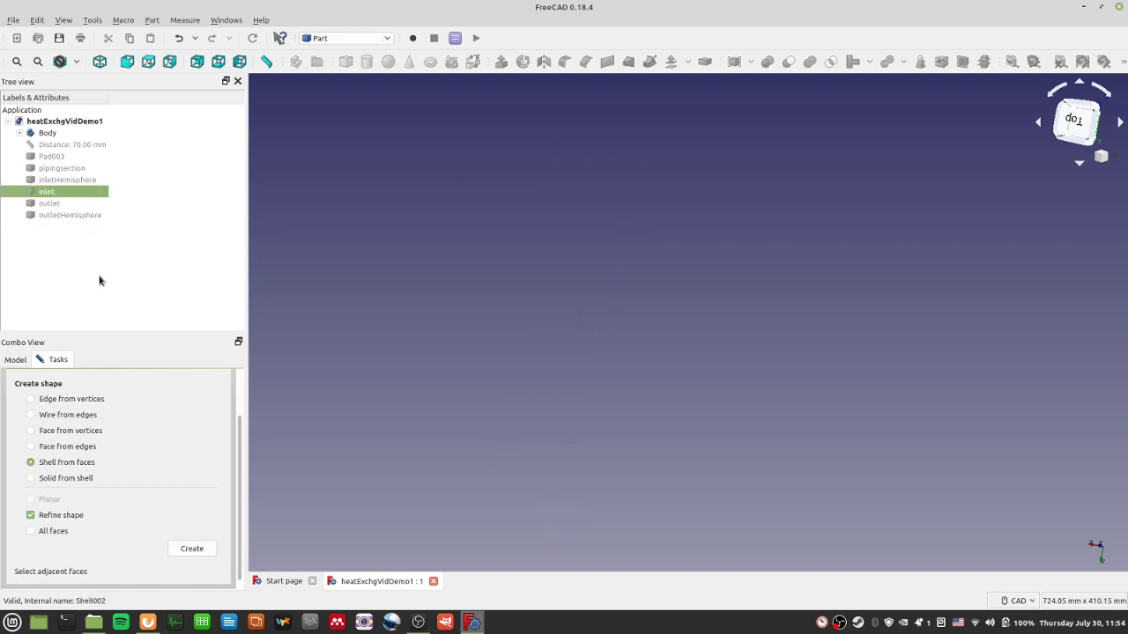
# Show the outlet hemisphere, inlet pipe, inlet hemisphere, tube bundle and Pad003 again
pyautogui.click(75, 216)
pyautogui.press('space')
pyautogui.click(76, 191)
pyautogui.press('space')
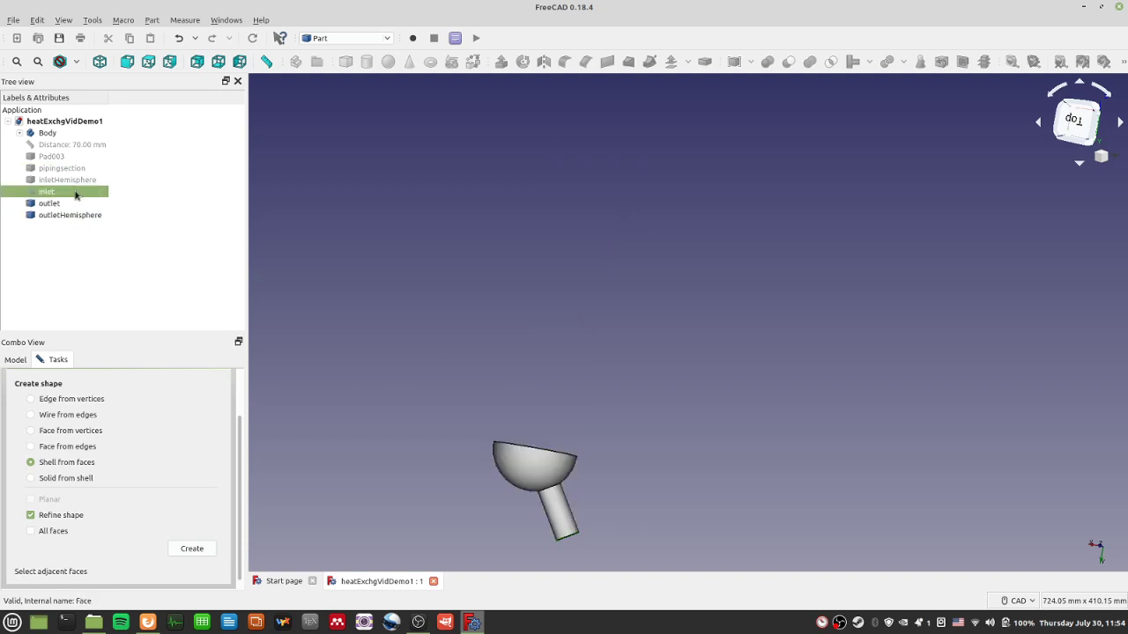
pyautogui.click(76, 181)
pyautogui.press('space')
pyautogui.click(83, 168)
pyautogui.press('space')
pyautogui.click(53, 156)
pyautogui.press('space')
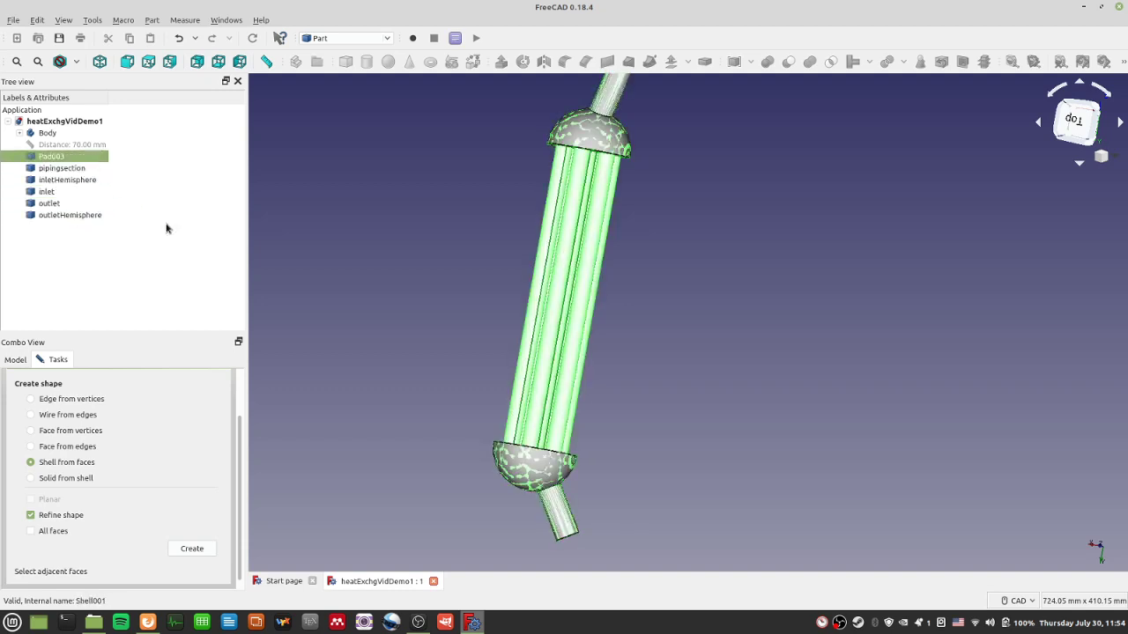
pyautogui.click(838, 311)
# Hide Pad003 so only the separate components show, then orbit and highlight the tube bundle
pyautogui.click(55, 156)
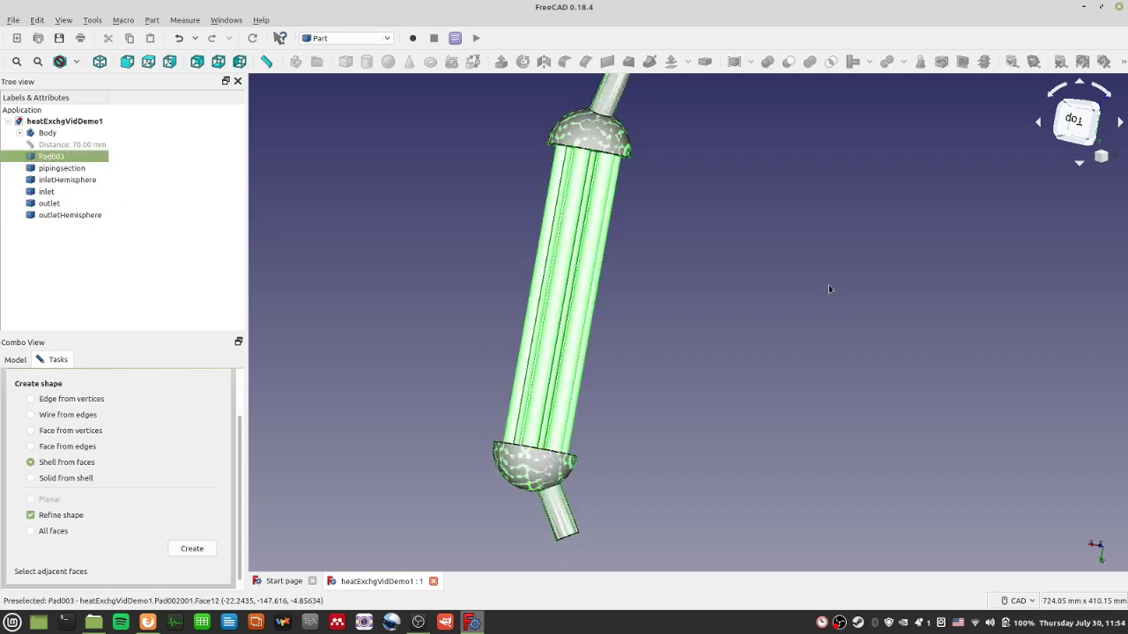
pyautogui.click(785, 294)
pyautogui.click(58, 156)
pyautogui.press('space')
pyautogui.moveTo(656, 321); pyautogui.dragTo(659, 269, button='middle')
pyautogui.click(659, 269)
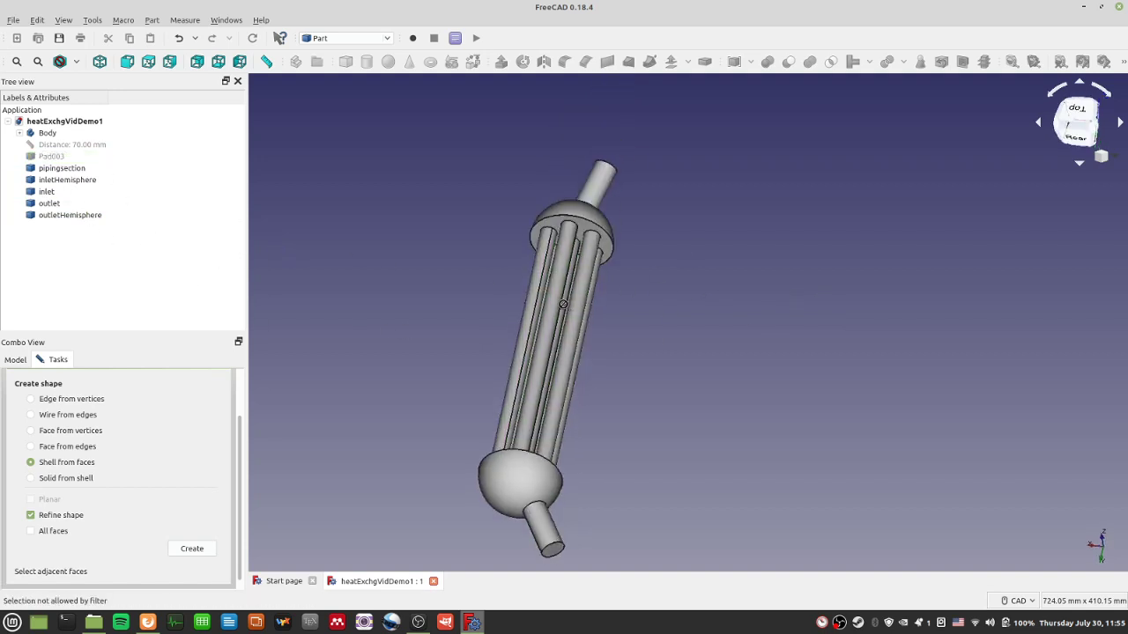
pyautogui.click(57, 168)
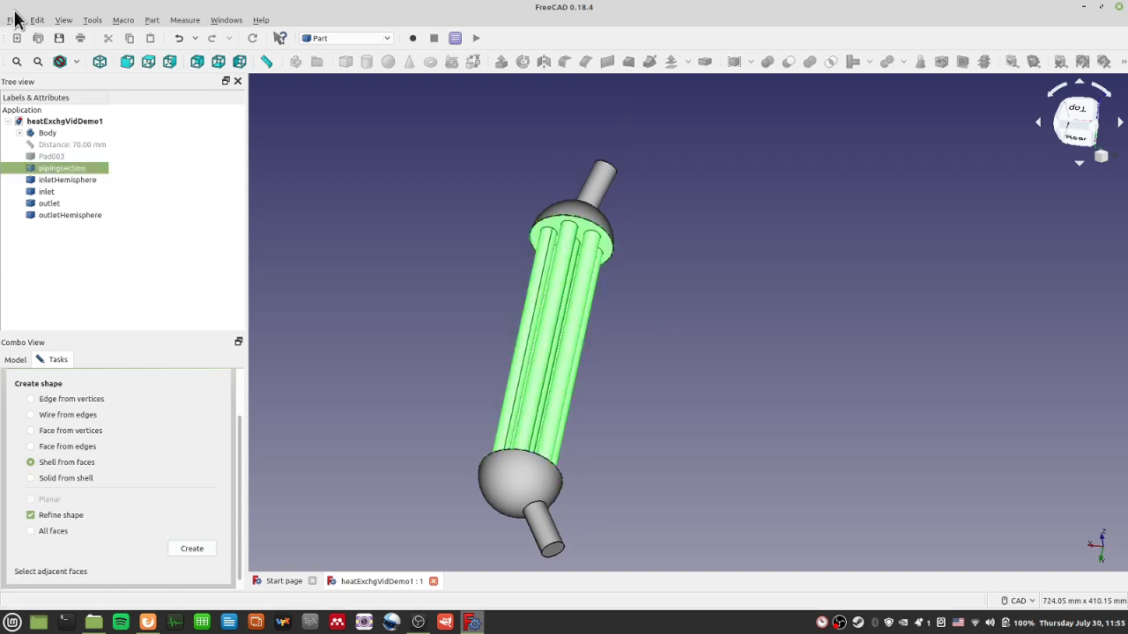
pyautogui.click(704, 388)
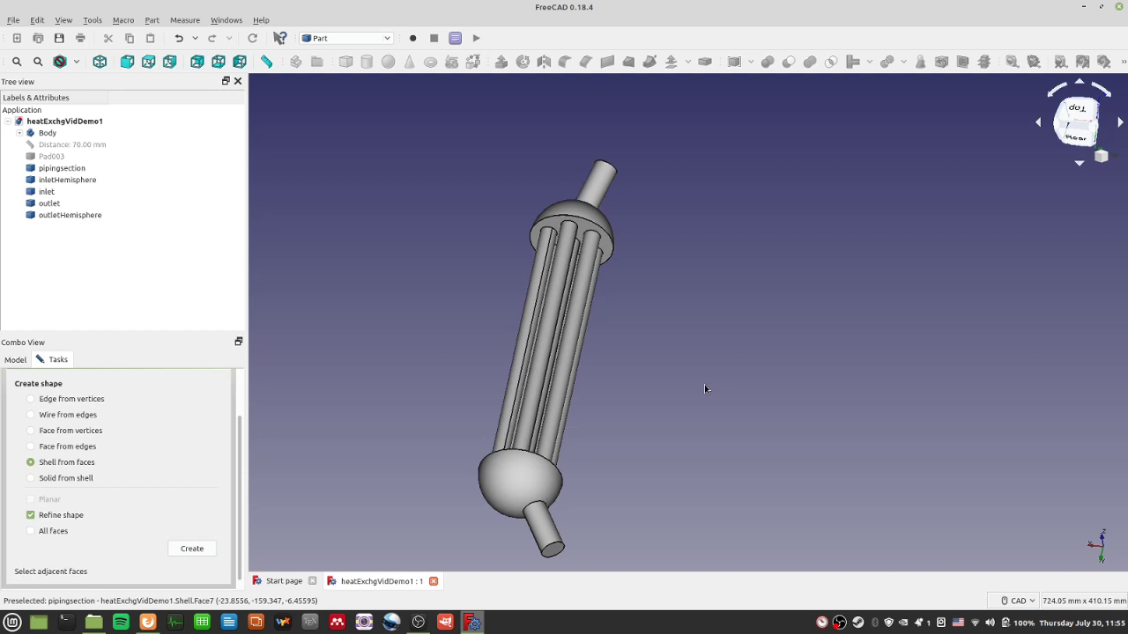
# Delete the outletHemisphere, outlet, inletHemisphere, pipingsection, inlet and Pad003 objects
pyautogui.click(68, 216)
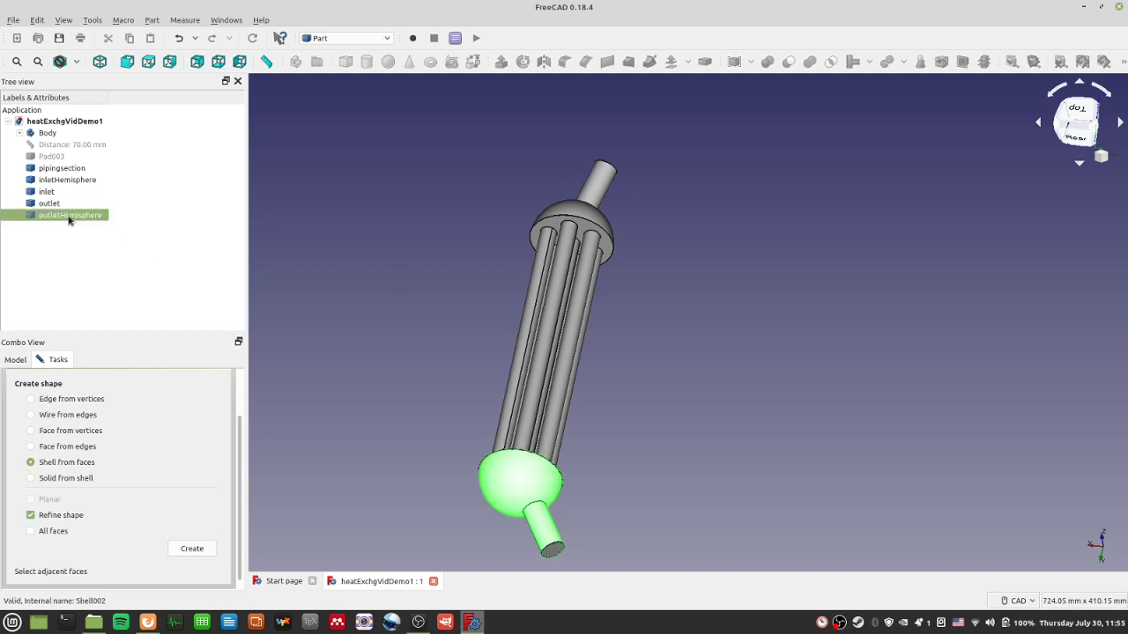
pyautogui.press('Delete')
pyautogui.click(51, 204)
pyautogui.press('Delete')
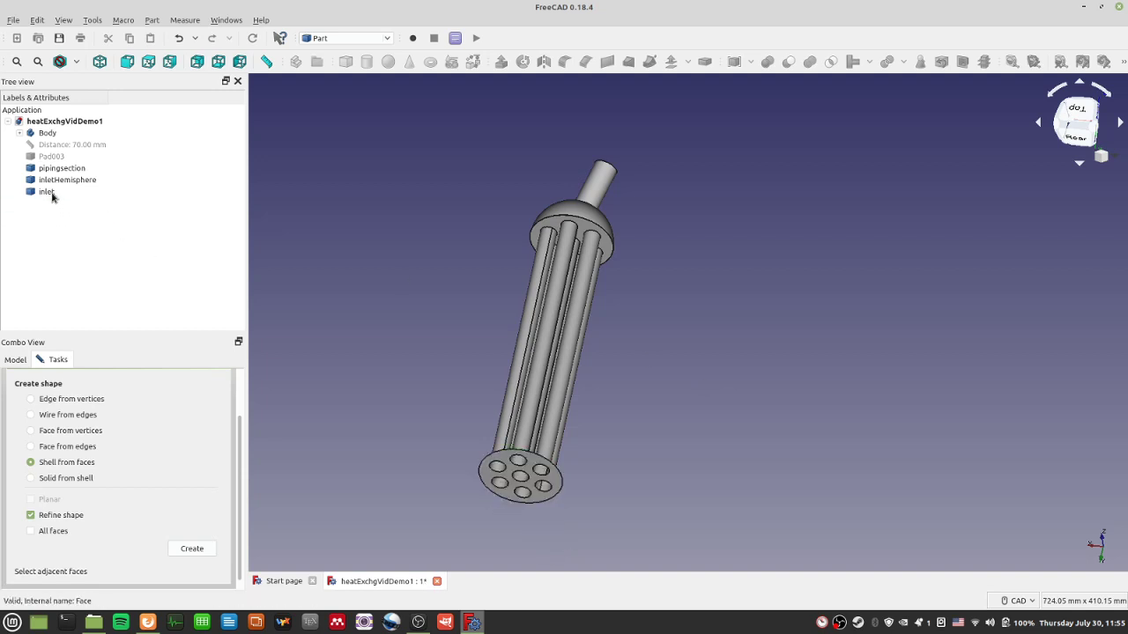
pyautogui.click(62, 179)
pyautogui.press('Delete')
pyautogui.click(55, 182)
pyautogui.click(54, 169)
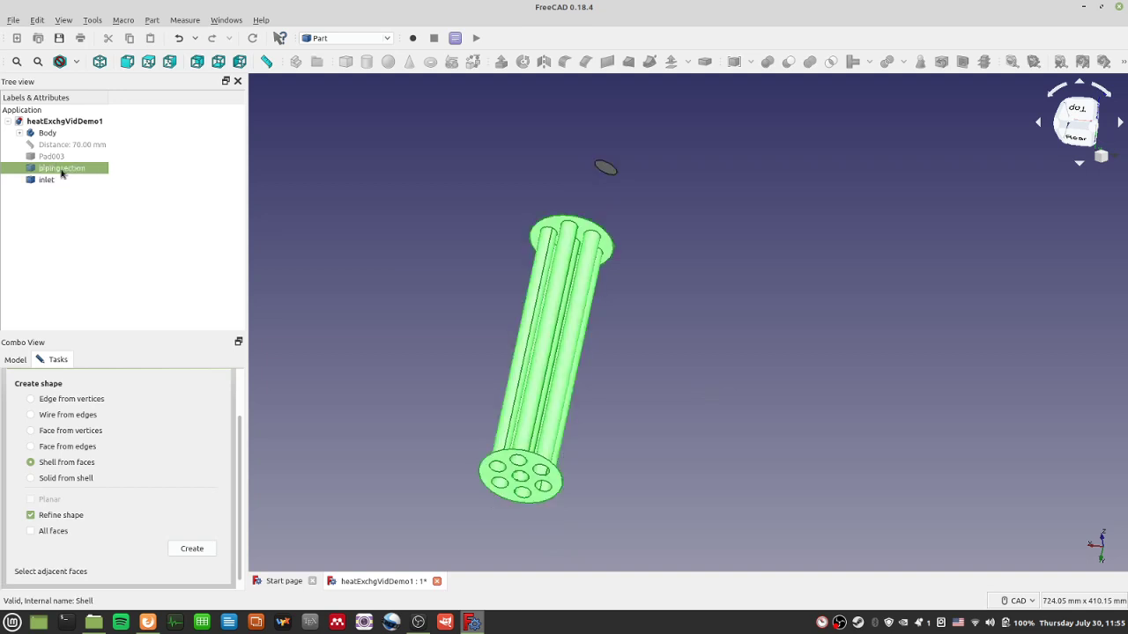
pyautogui.press('Delete')
pyautogui.click(50, 172)
pyautogui.press('Delete')
pyautogui.click(61, 159)
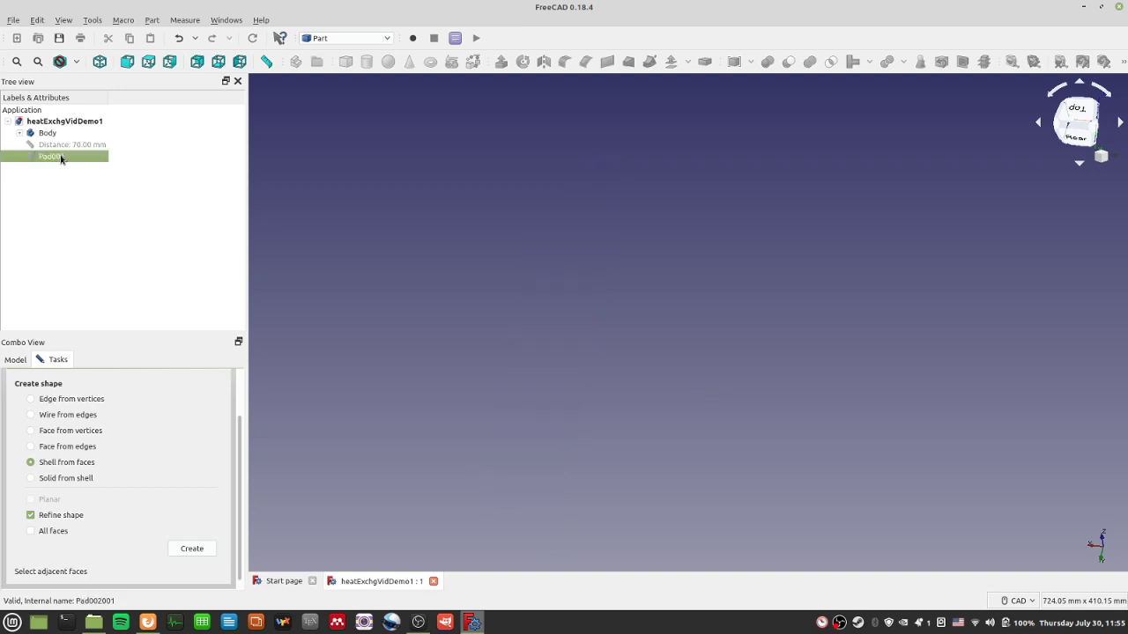
pyautogui.press('Delete')
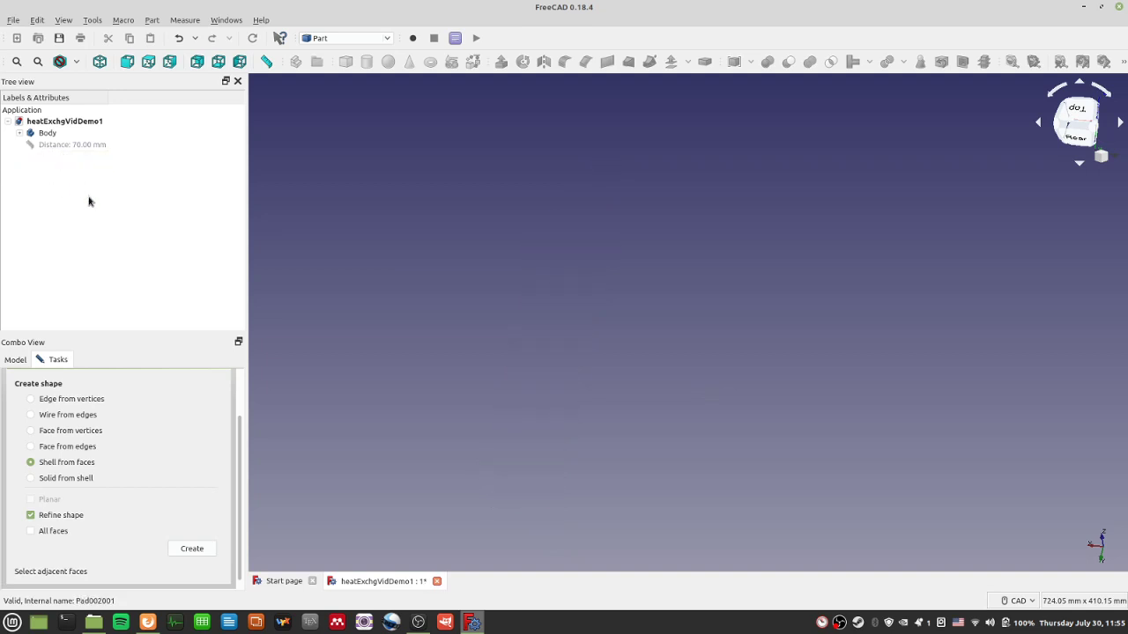
# Expand the Body, make Pad002 visible and save the document
pyautogui.click(20, 133)
pyautogui.click(47, 133)
pyautogui.click(70, 298)
pyautogui.press('space')
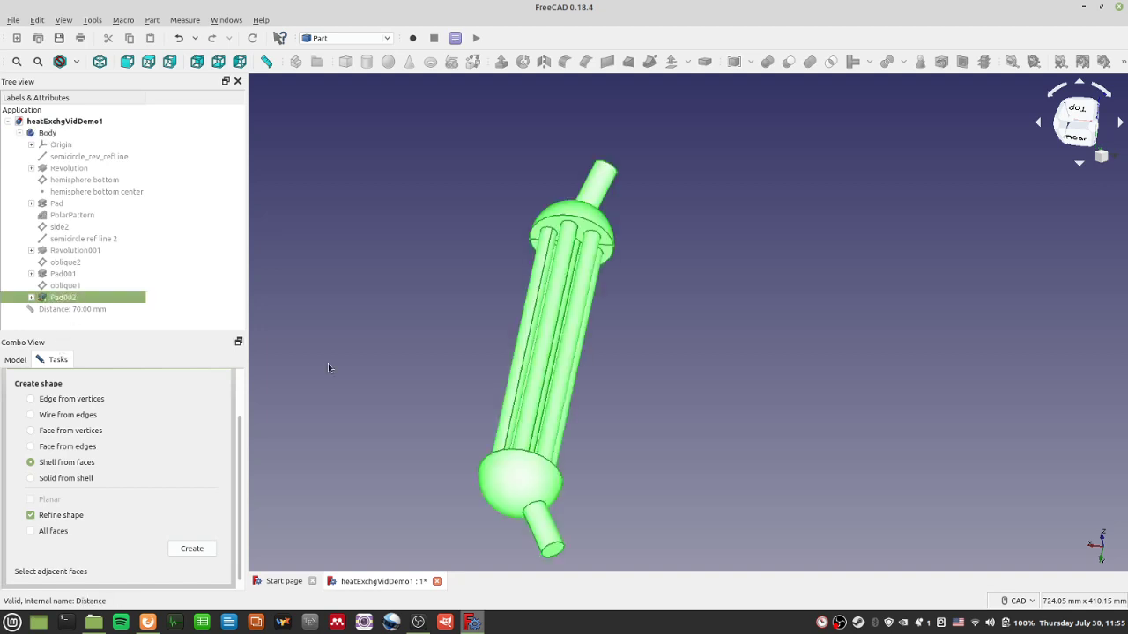
pyautogui.click(721, 372)
pyautogui.hotkey('ctrl', 's')
pyautogui.moveTo(689, 348); pyautogui.dragTo(824, 240, button='middle')
pyautogui.scroll(2, 707, 357)
pyautogui.moveTo(651, 479); pyautogui.dragTo(711, 408, button='middle')
pyautogui.click(414, 357)
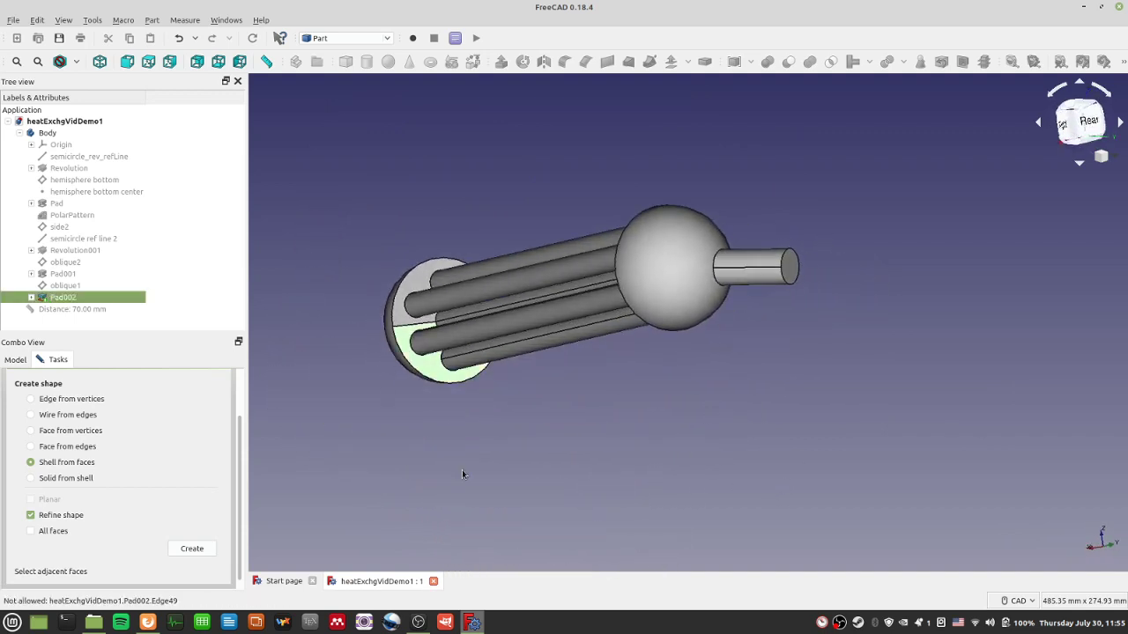
pyautogui.click(408, 391)
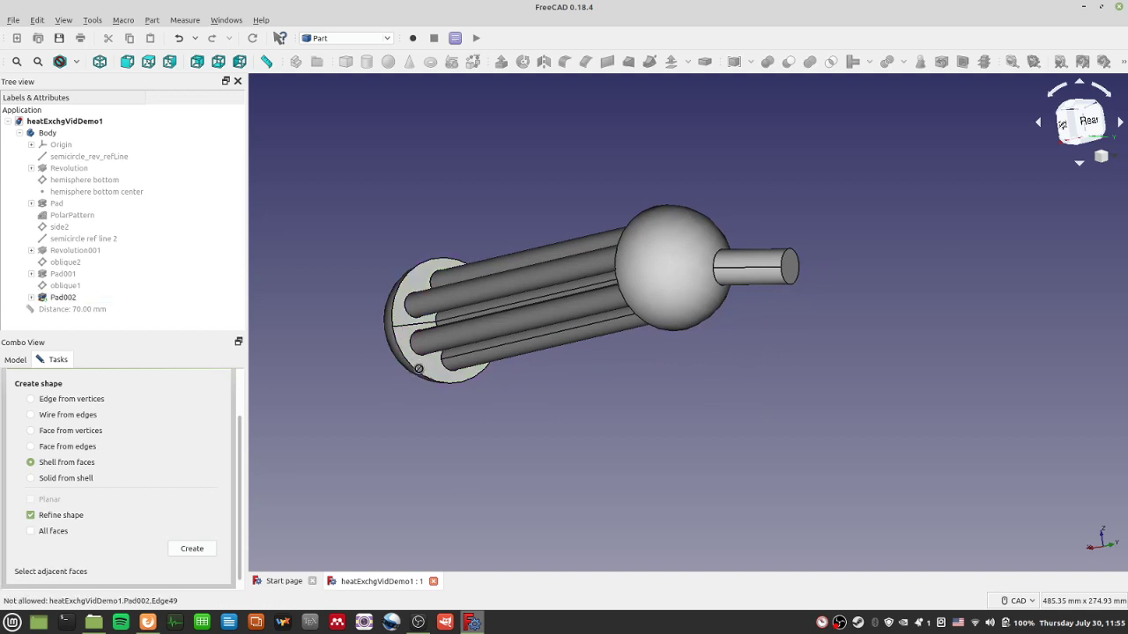
pyautogui.click(415, 357)
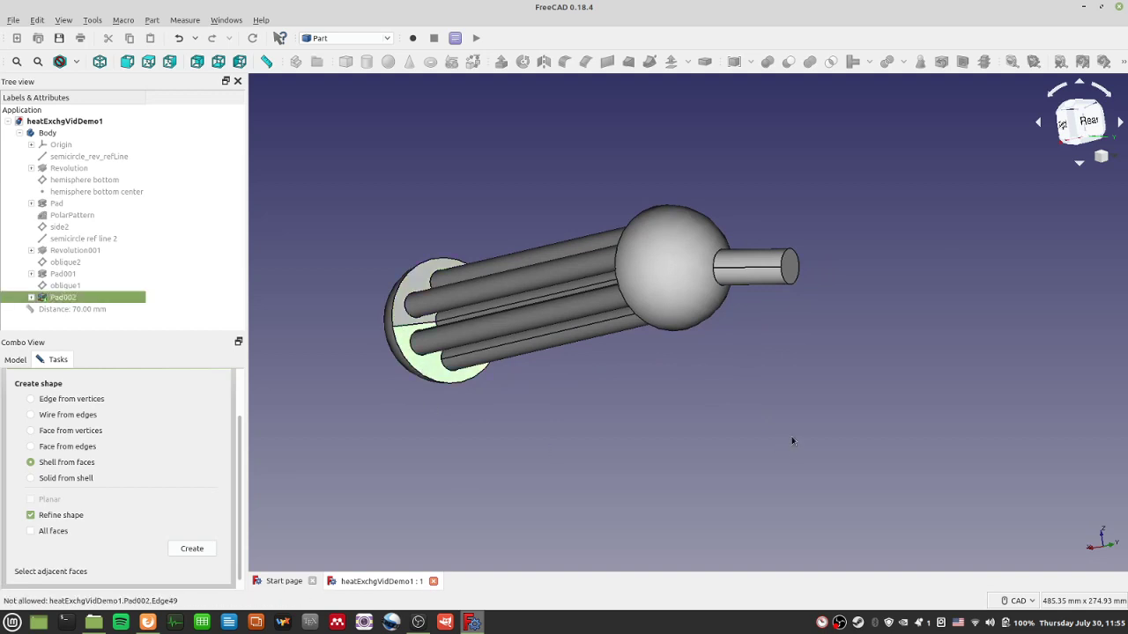
pyautogui.moveTo(791, 432); pyautogui.dragTo(793, 180, button='middle')
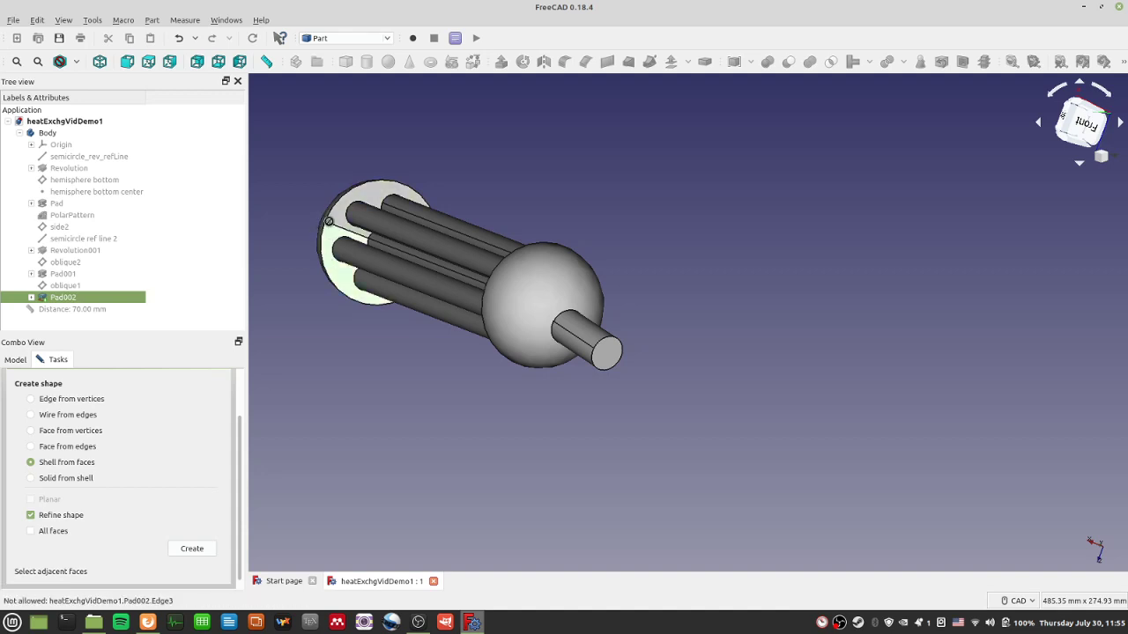
pyautogui.click(392, 246)
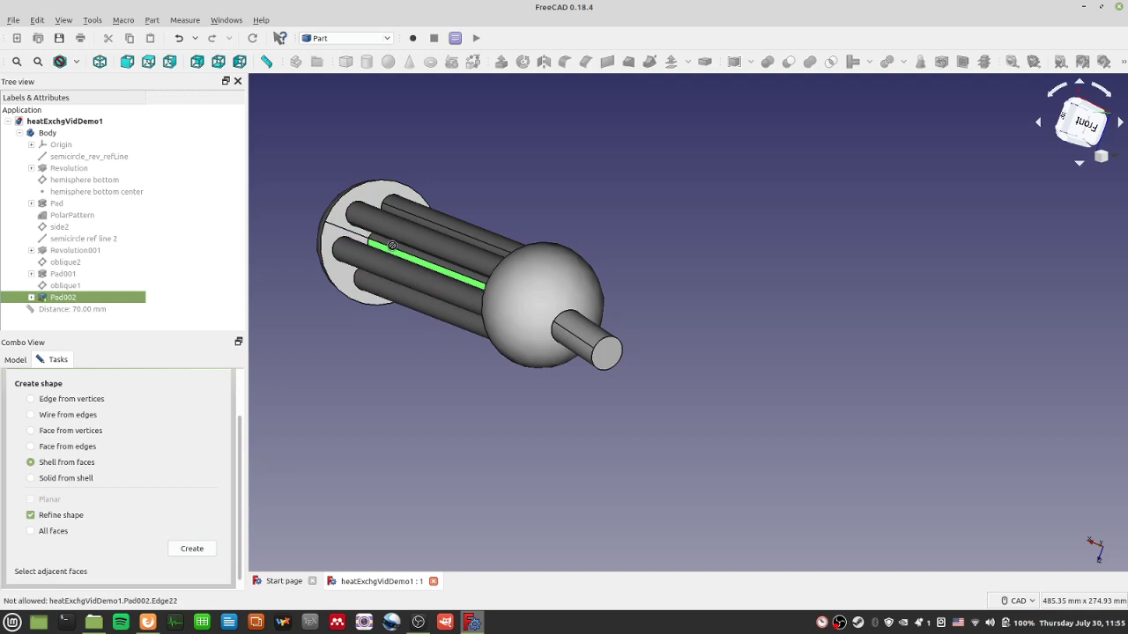
pyautogui.scroll(5, 403, 317)
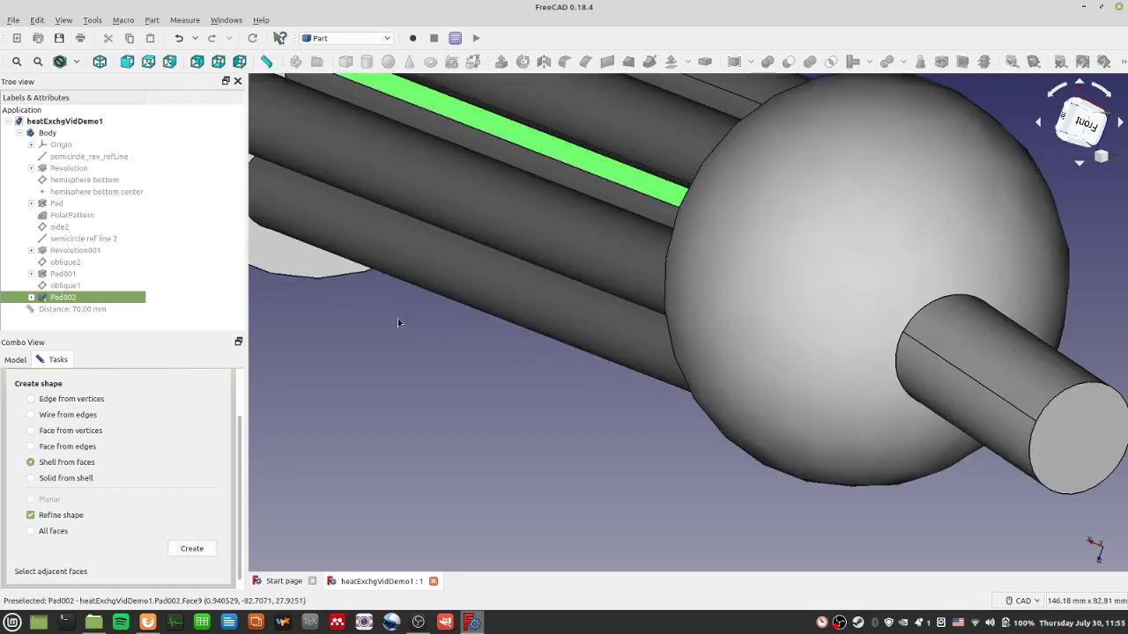
pyautogui.moveTo(398, 322); pyautogui.dragTo(526, 256, button='middle')
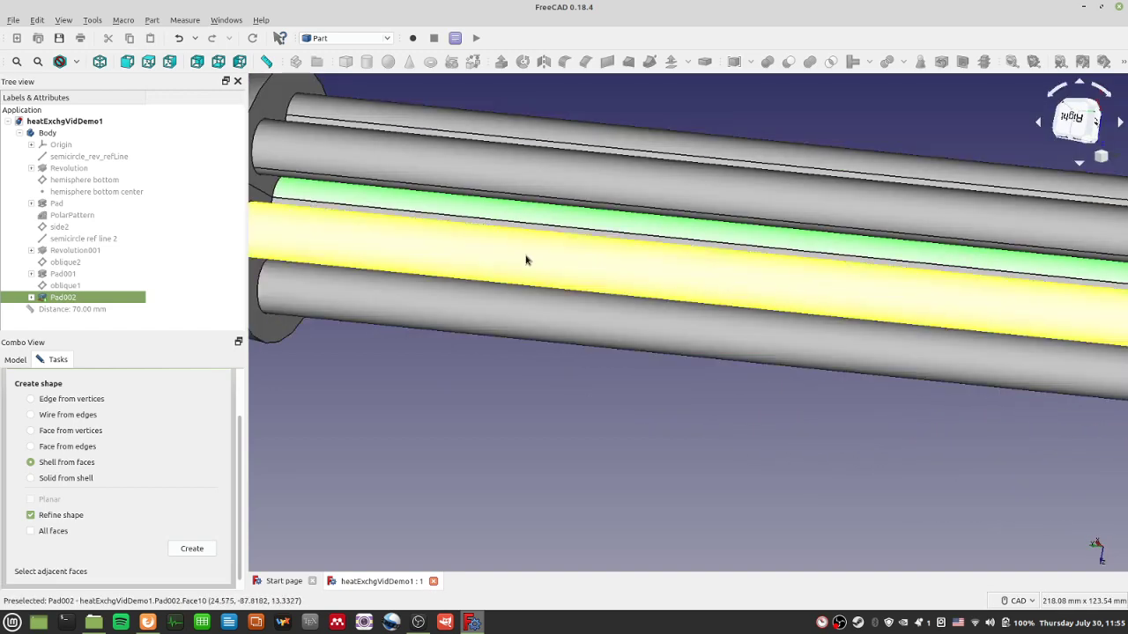
pyautogui.click(295, 205)
pyautogui.moveTo(403, 382); pyautogui.dragTo(360, 259, button='middle')
pyautogui.click(360, 259)
pyautogui.click(362, 260)
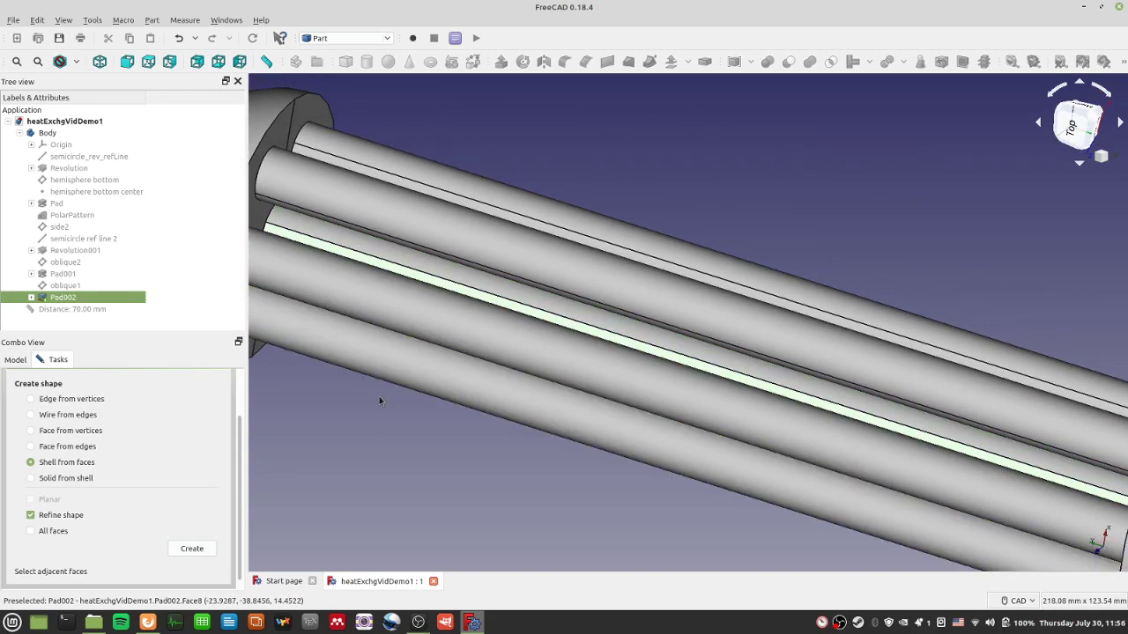
pyautogui.moveTo(379, 397); pyautogui.dragTo(526, 397, button='middle')
pyautogui.click(530, 285)
pyautogui.scroll(-5, 525, 396)
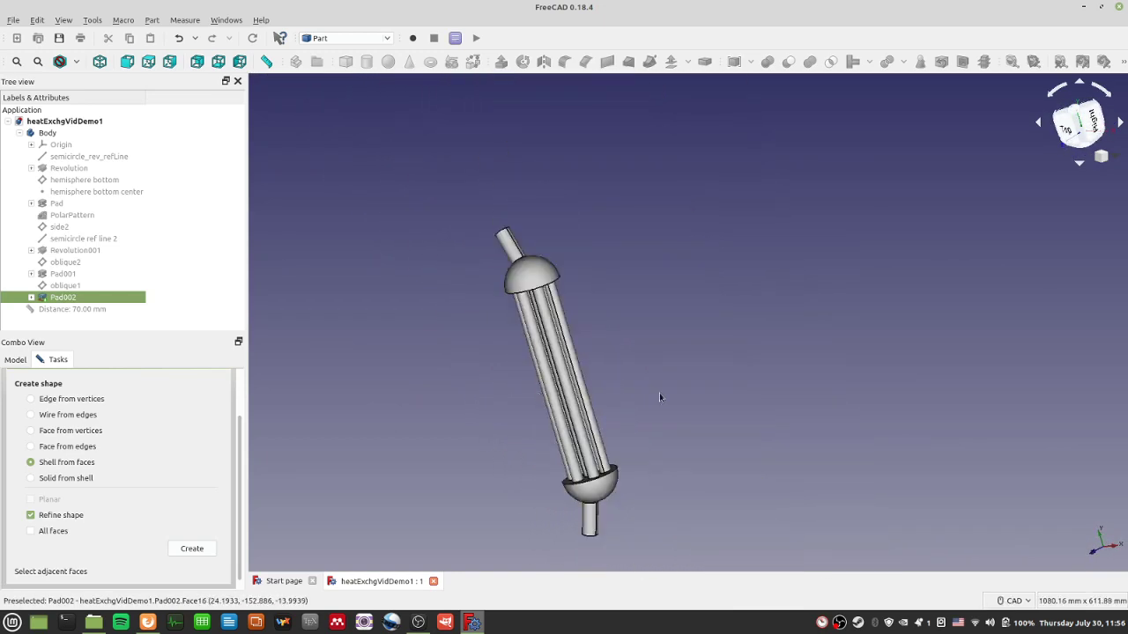
pyautogui.click(589, 371)
pyautogui.scroll(5, 589, 374)
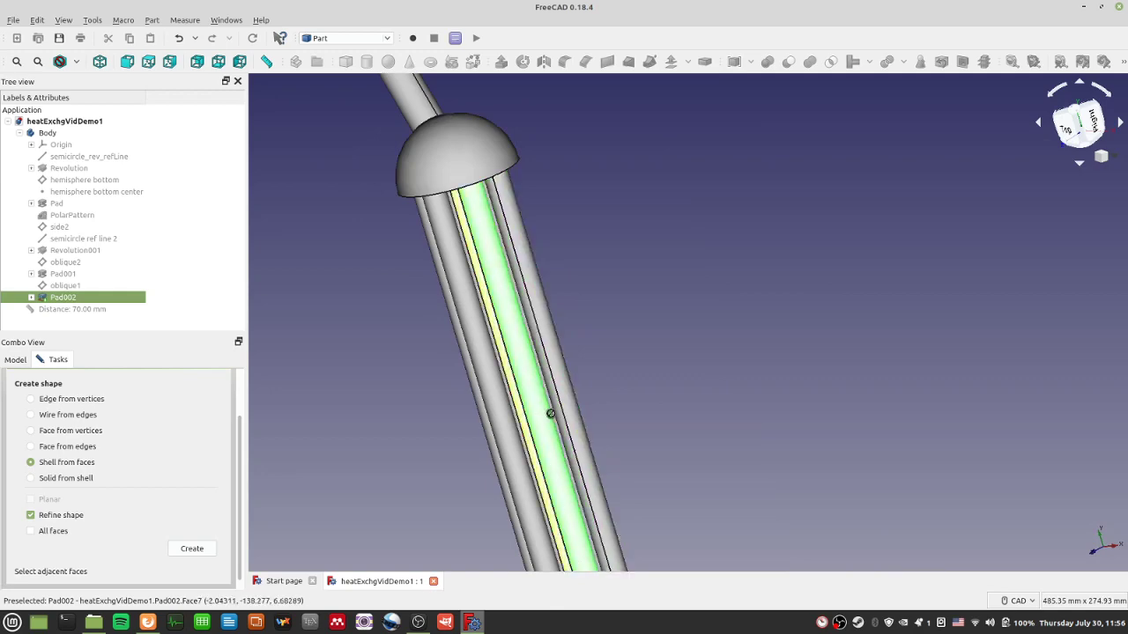
pyautogui.moveTo(546, 403); pyautogui.dragTo(679, 327, button='middle')
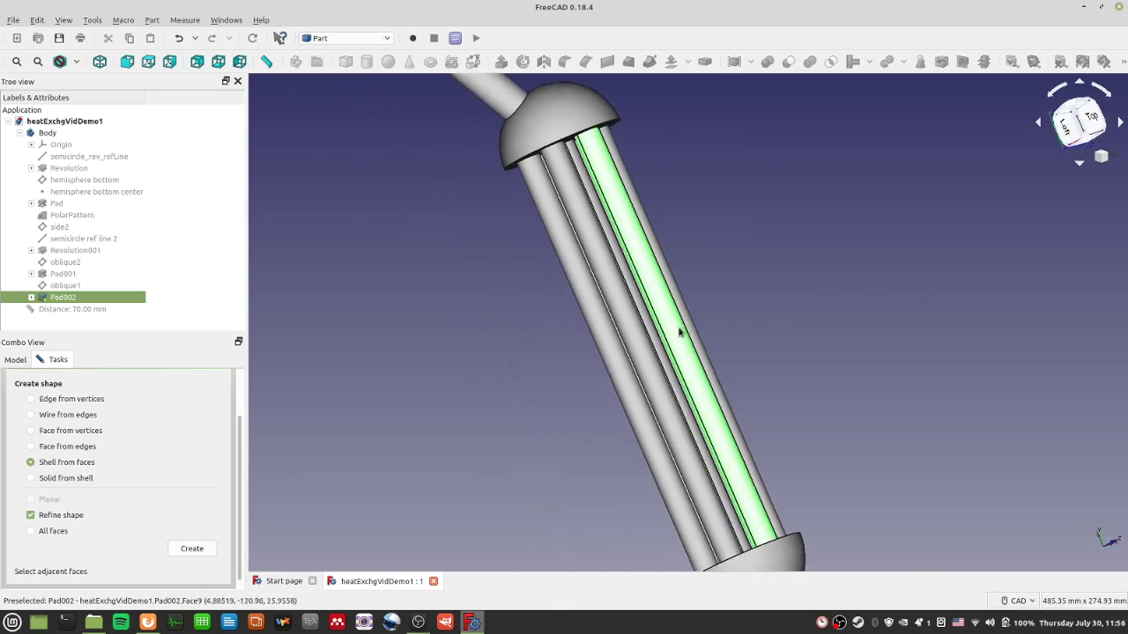
pyautogui.click(612, 356)
pyautogui.moveTo(750, 345); pyautogui.dragTo(667, 338, button='middle')
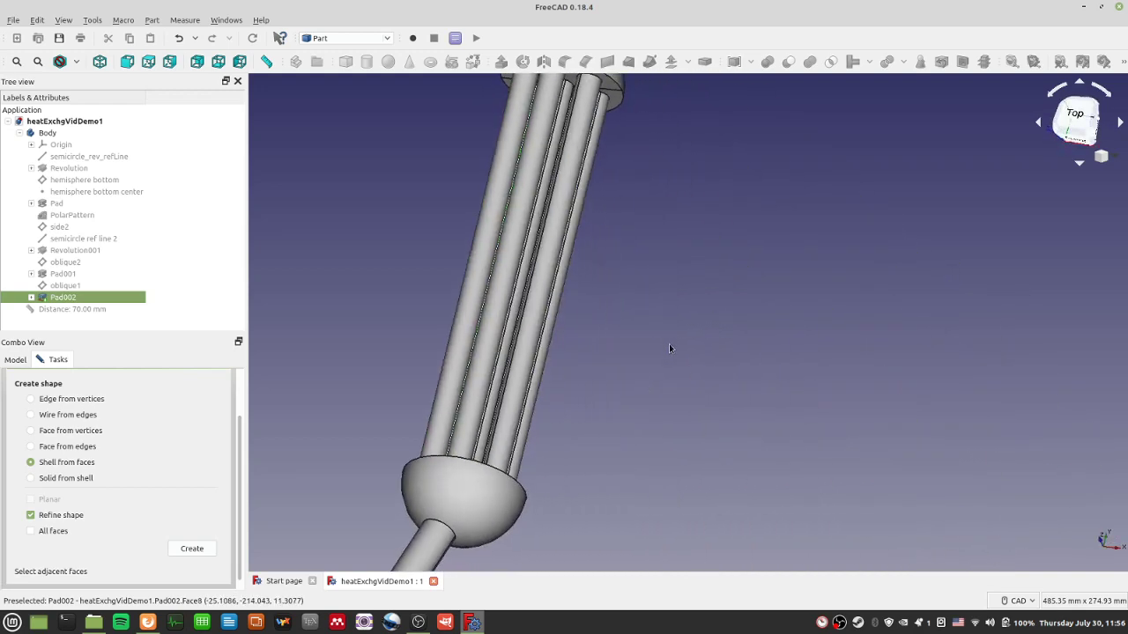
pyautogui.click(676, 353)
pyautogui.scroll(-5, 675, 352)
pyautogui.scroll(5, 676, 353)
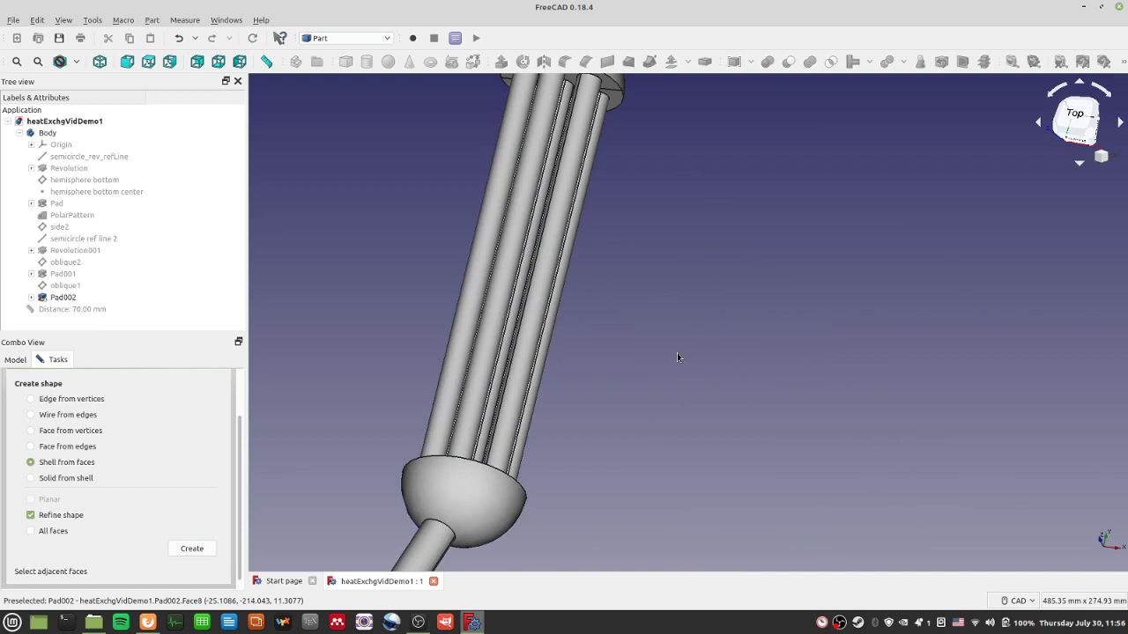
pyautogui.moveTo(677, 357)
pyautogui.mouseDown(button='middle')
pyautogui.moveTo(637, 317)
pyautogui.moveTo(665, 365)
pyautogui.moveTo(672, 335)
pyautogui.moveTo(679, 377)
pyautogui.mouseUp(button='middle')
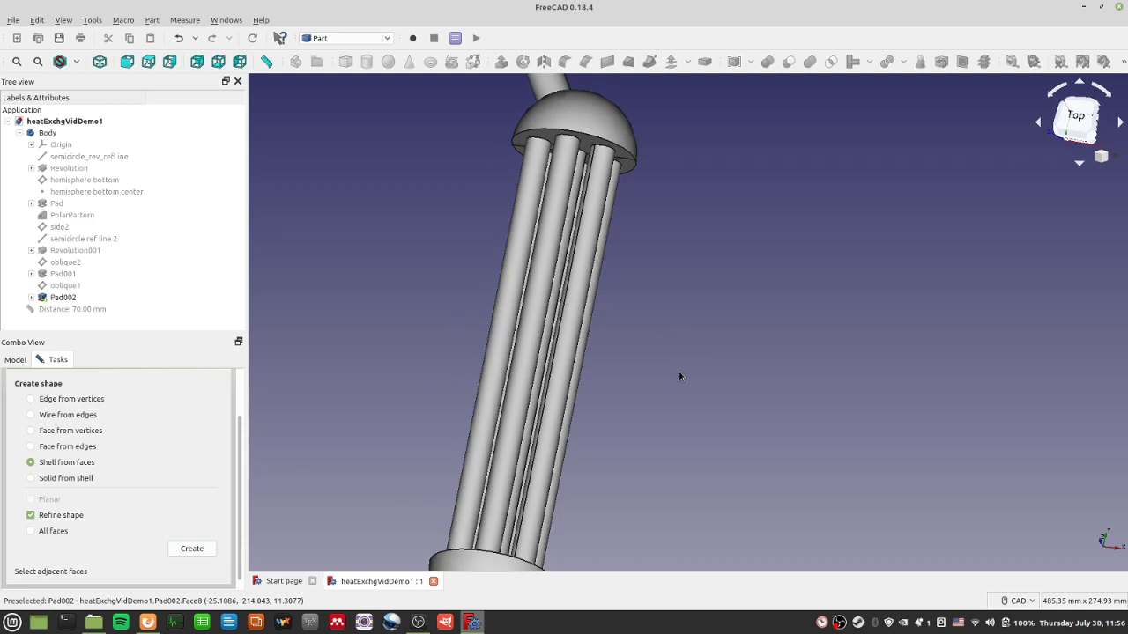
pyautogui.click(63, 297)
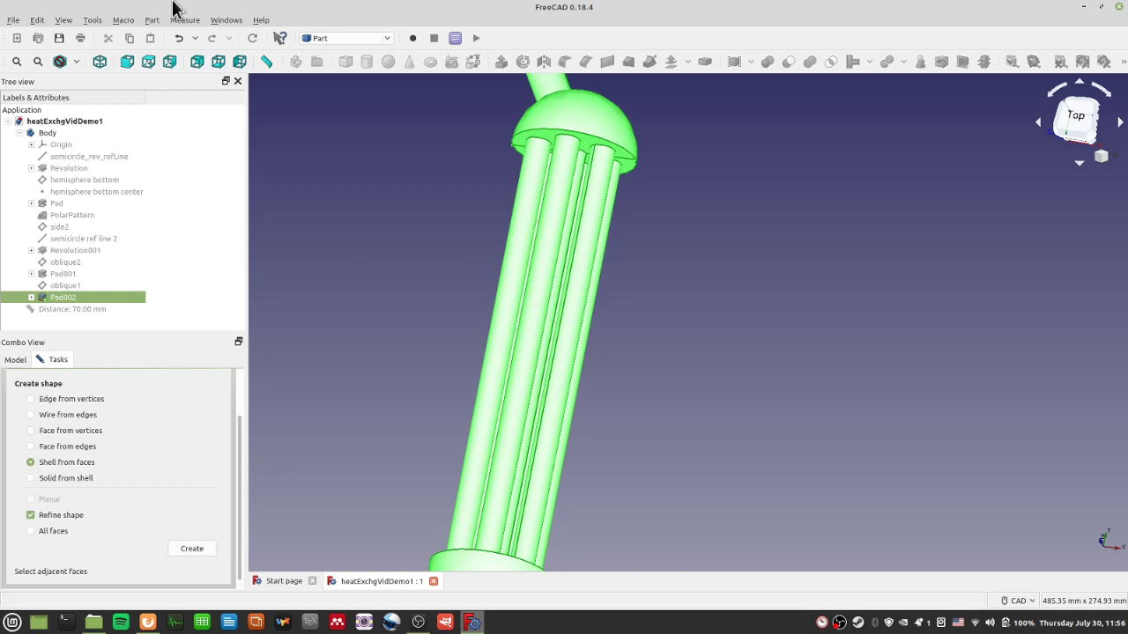
pyautogui.click(359, 242)
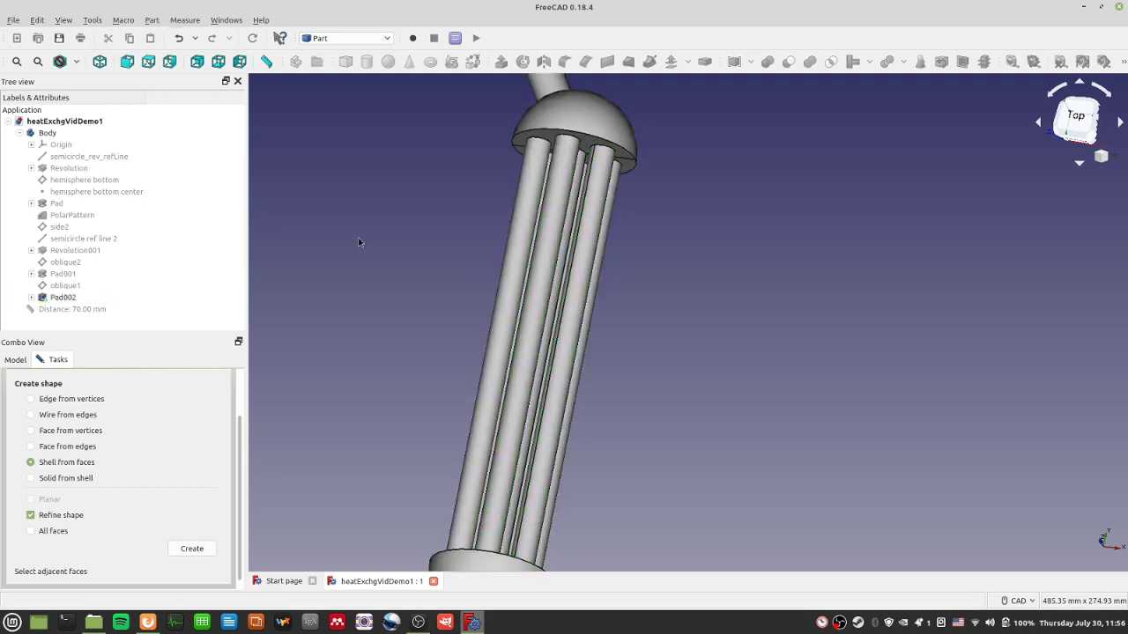
pyautogui.moveTo(836, 287); pyautogui.dragTo(584, 392, button='middle')
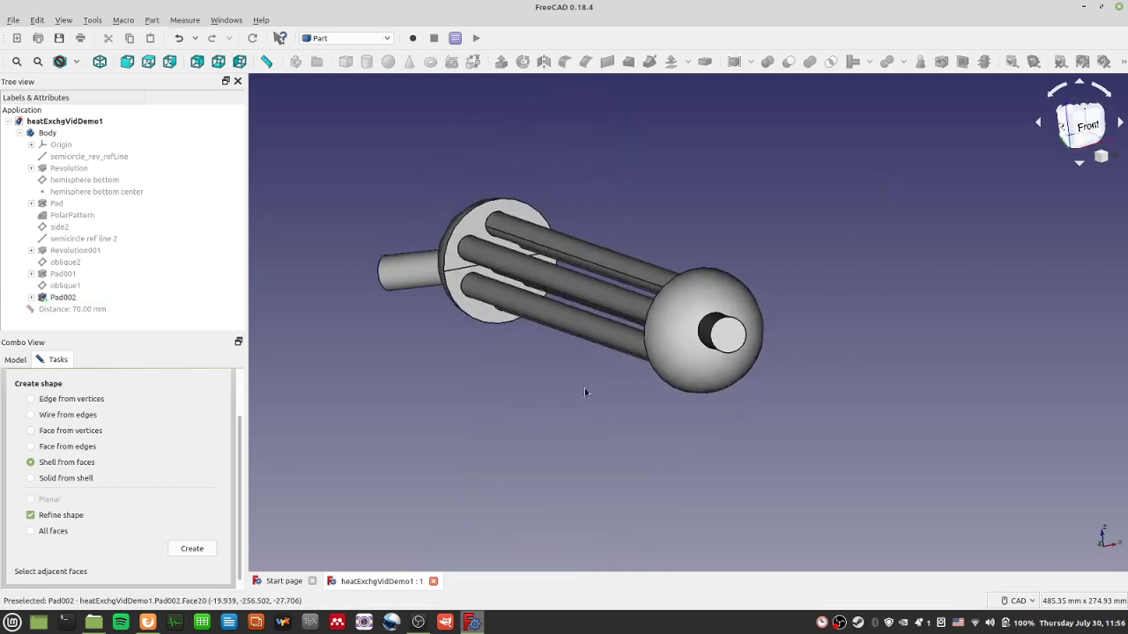
pyautogui.click(450, 278)
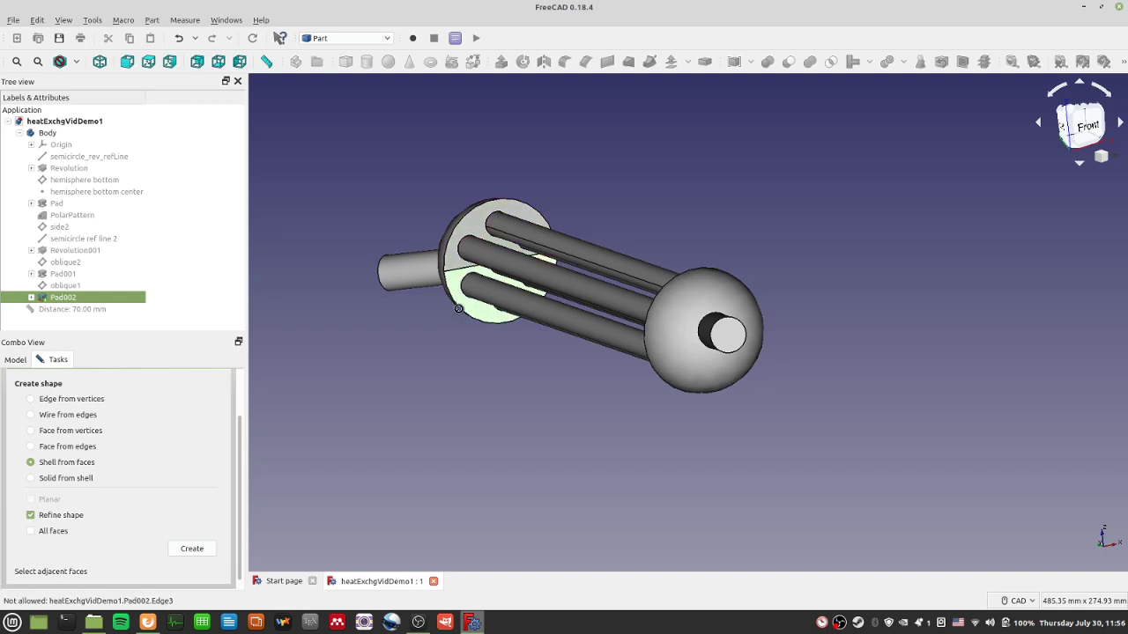
pyautogui.click(445, 308)
pyautogui.click(459, 298)
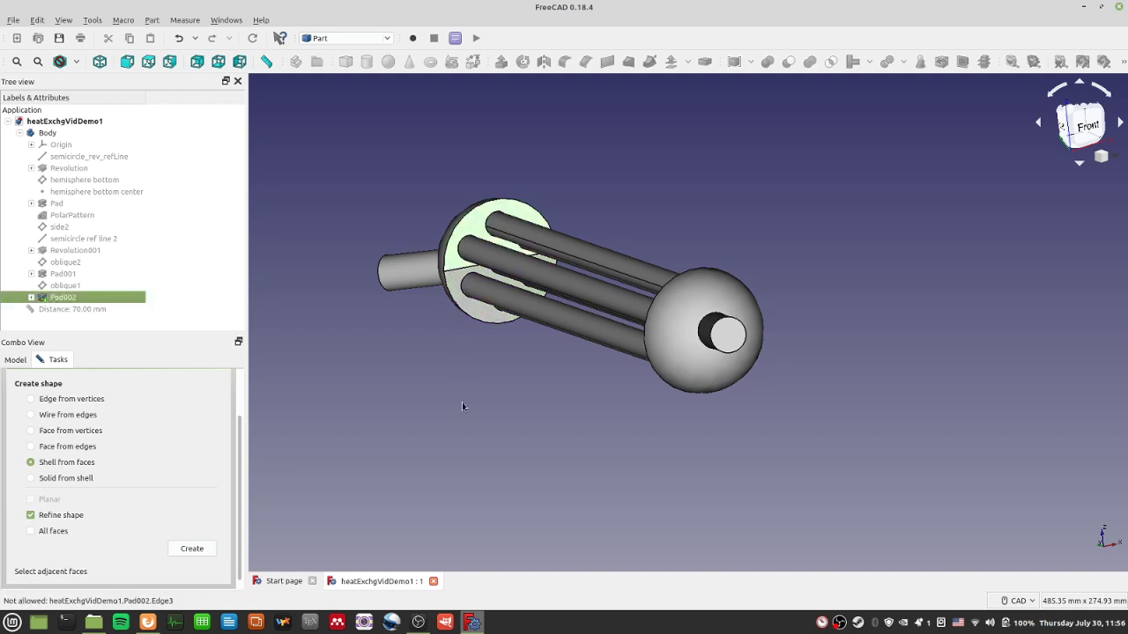
pyautogui.click(461, 292)
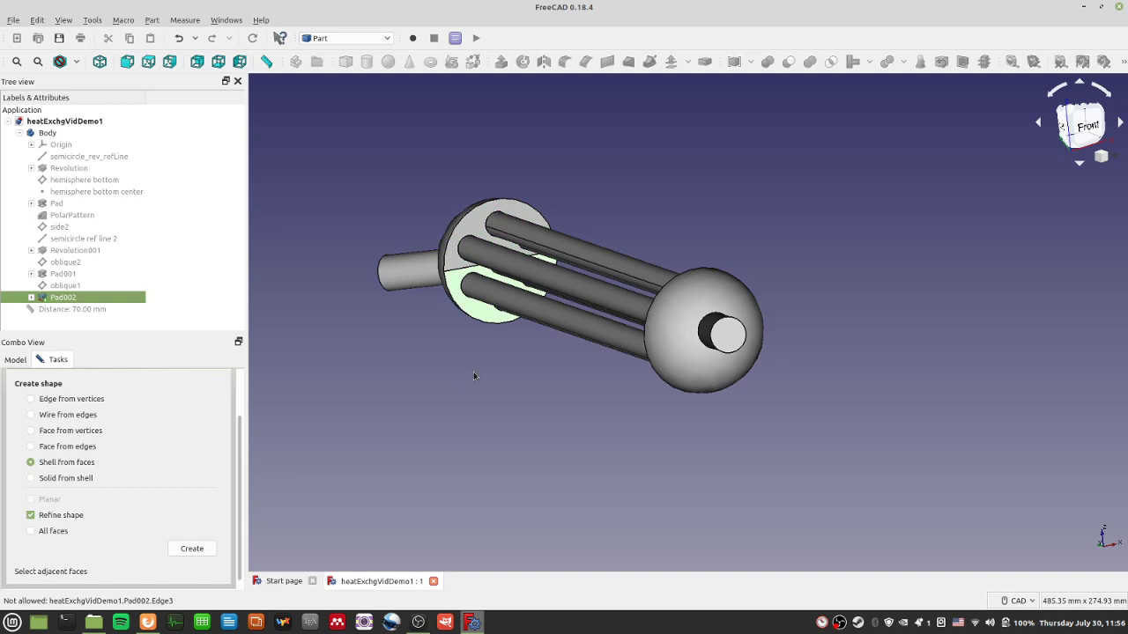
pyautogui.click(152, 20)
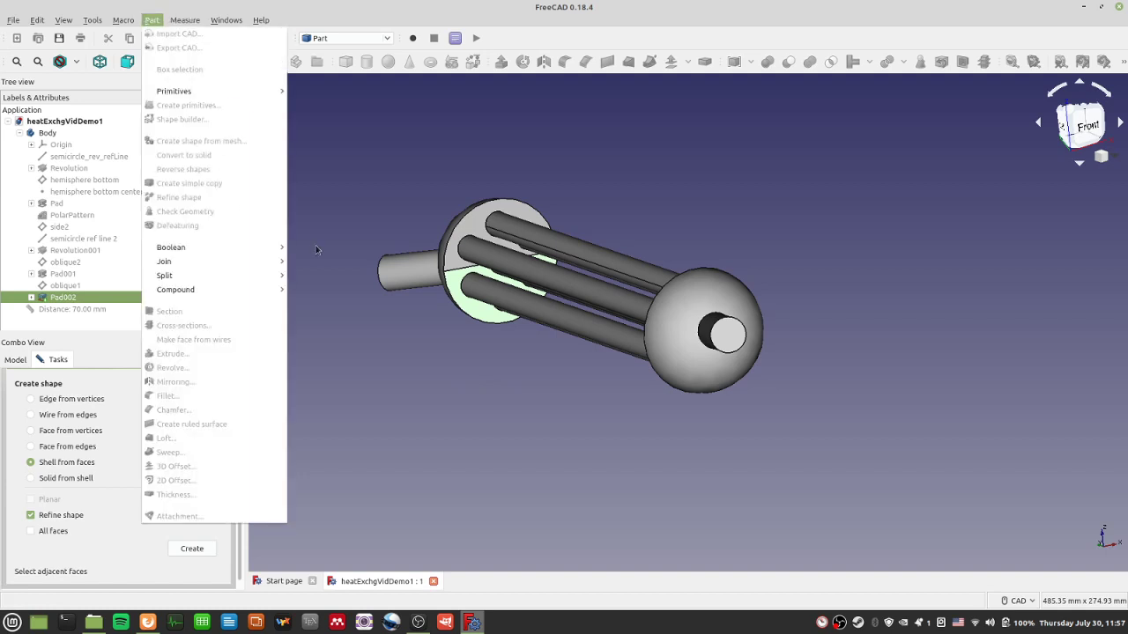
pyautogui.click(368, 352)
pyautogui.click(365, 370)
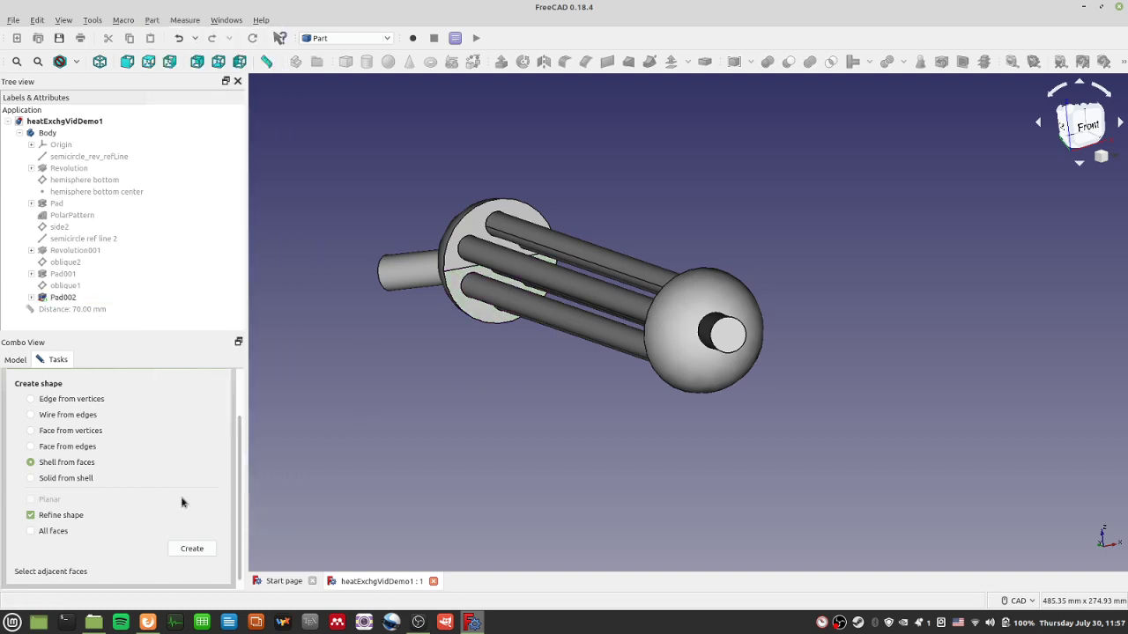
# Close the shape-creation task, select Pad002 and look through the measuring commands
pyautogui.click(119, 388)
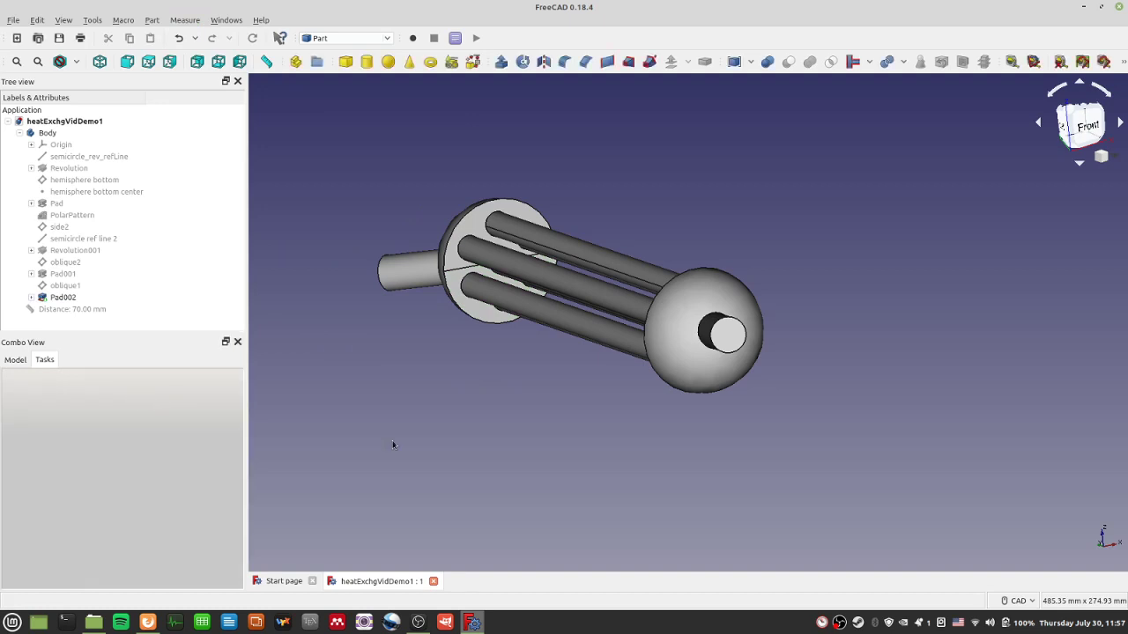
pyautogui.click(84, 297)
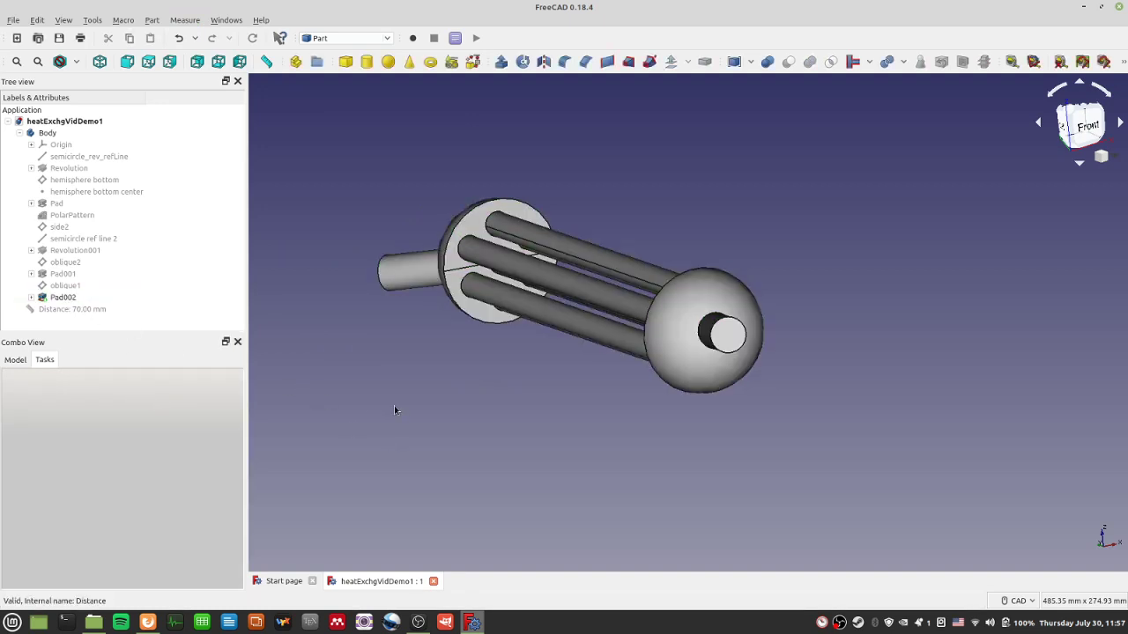
pyautogui.click(62, 297)
pyautogui.click(182, 22)
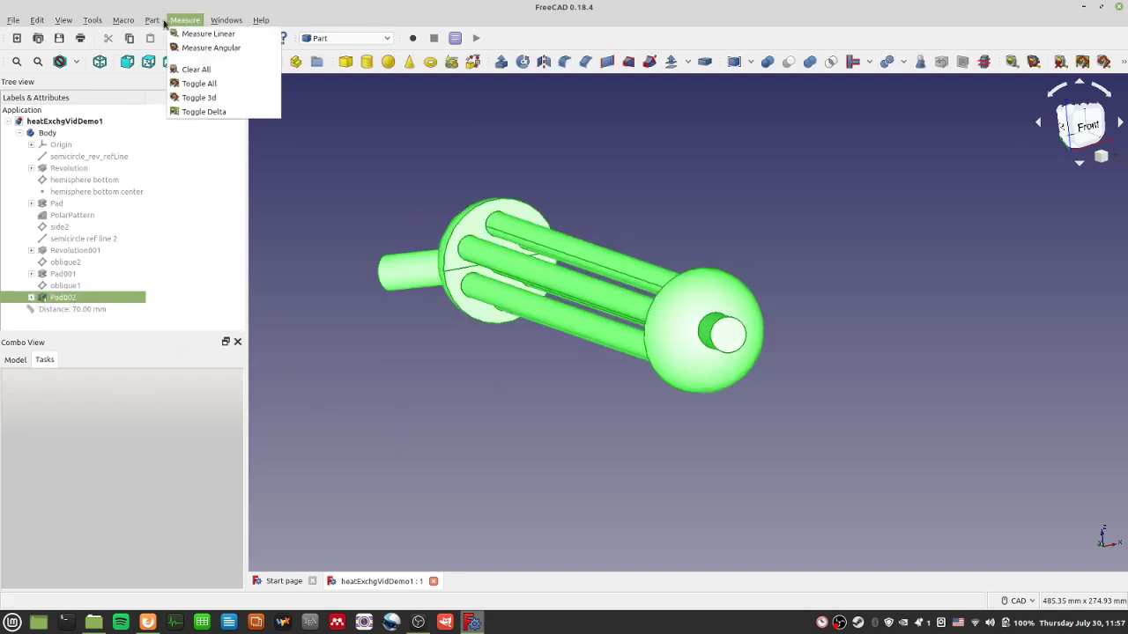
pyautogui.moveTo(152, 22)
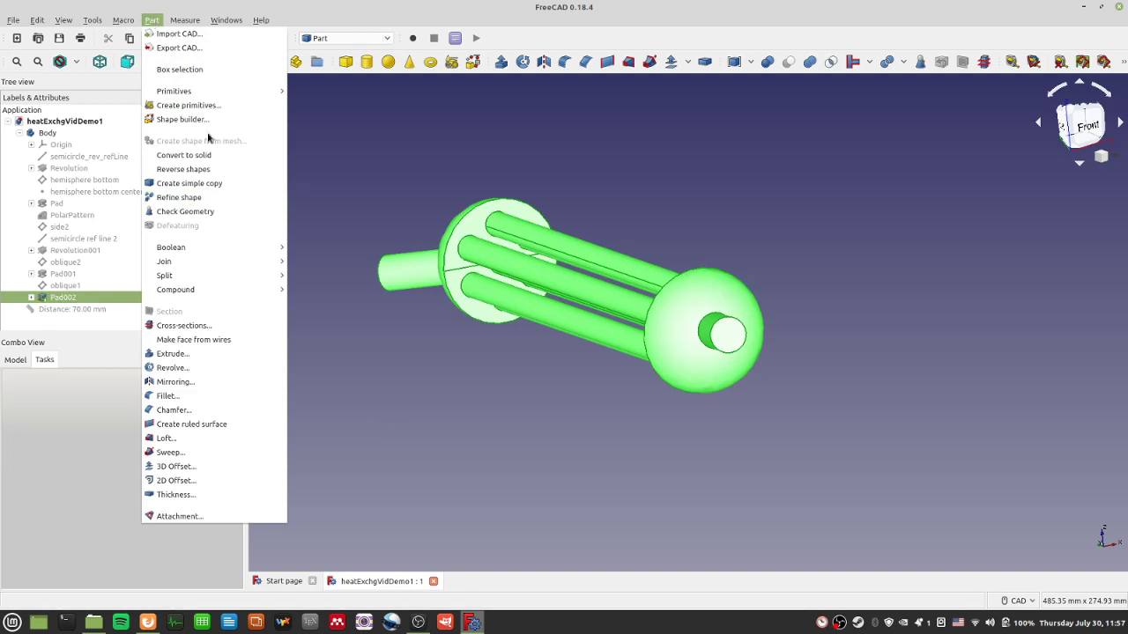
pyautogui.click(355, 202)
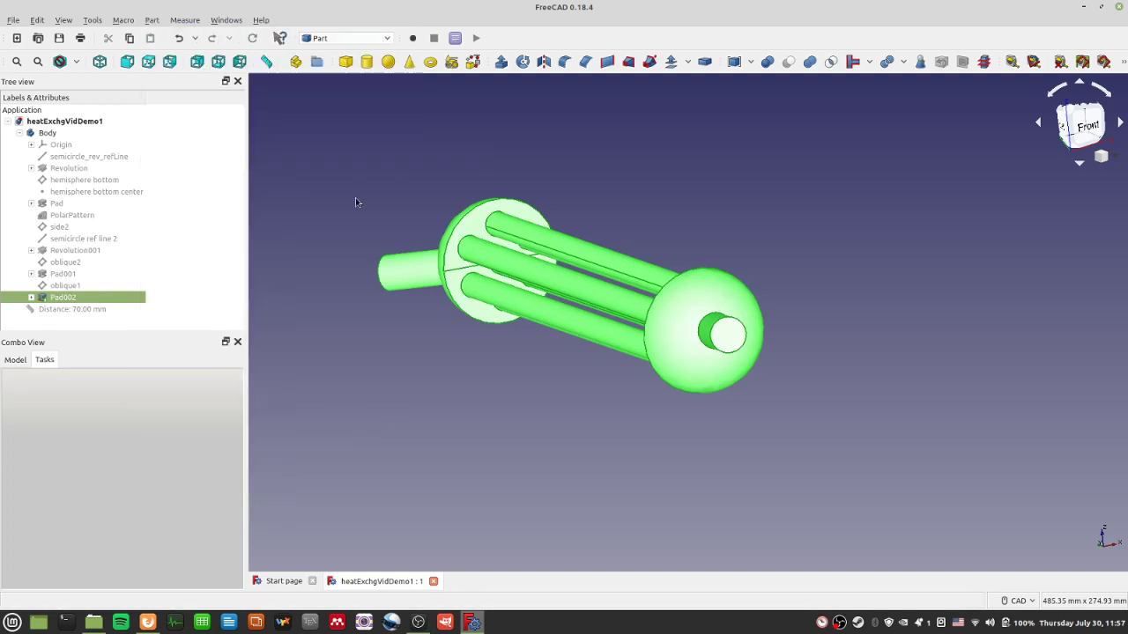
# Look over the Offset and Compound tool lists without running any, then orbit the model diagonally
pyautogui.click(151, 20)
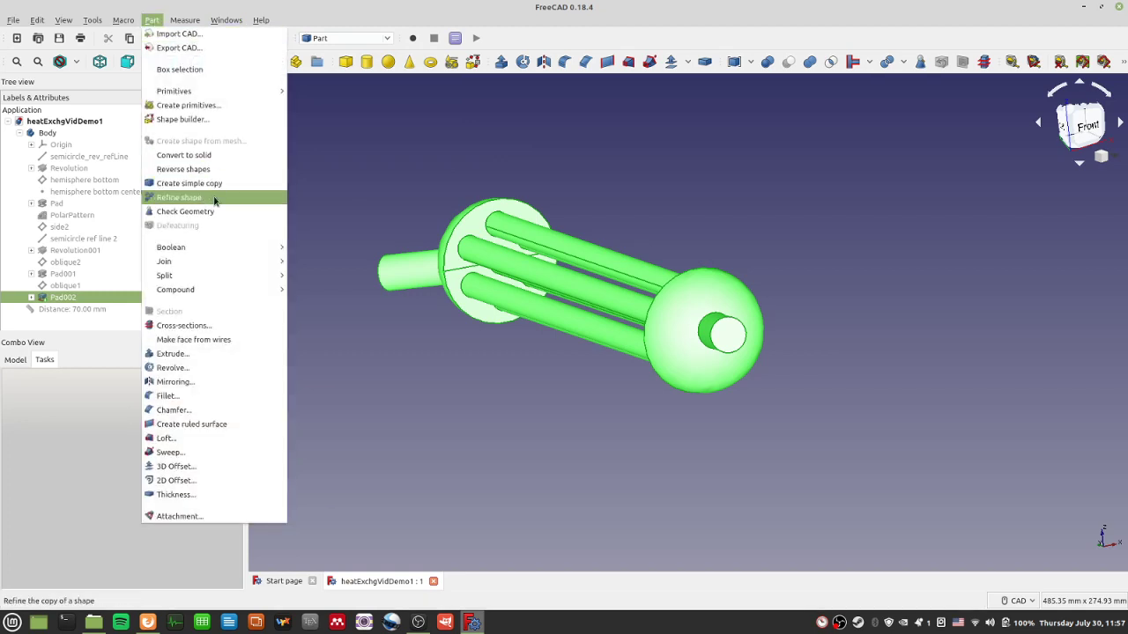
pyautogui.click(712, 115)
pyautogui.click(689, 63)
pyautogui.click(691, 69)
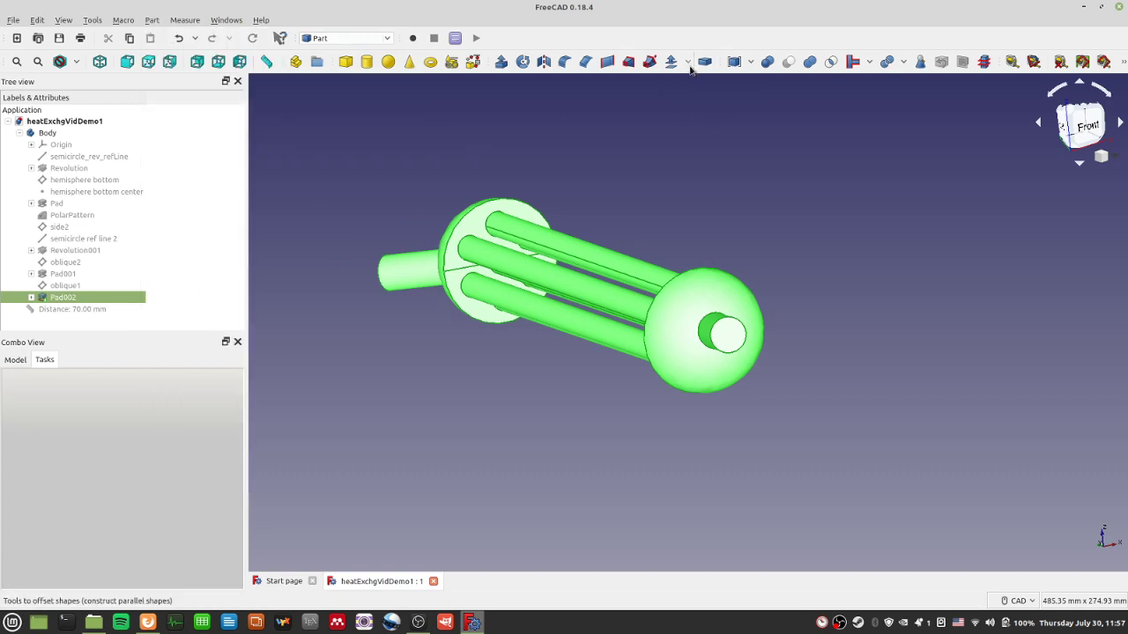
pyautogui.click(751, 63)
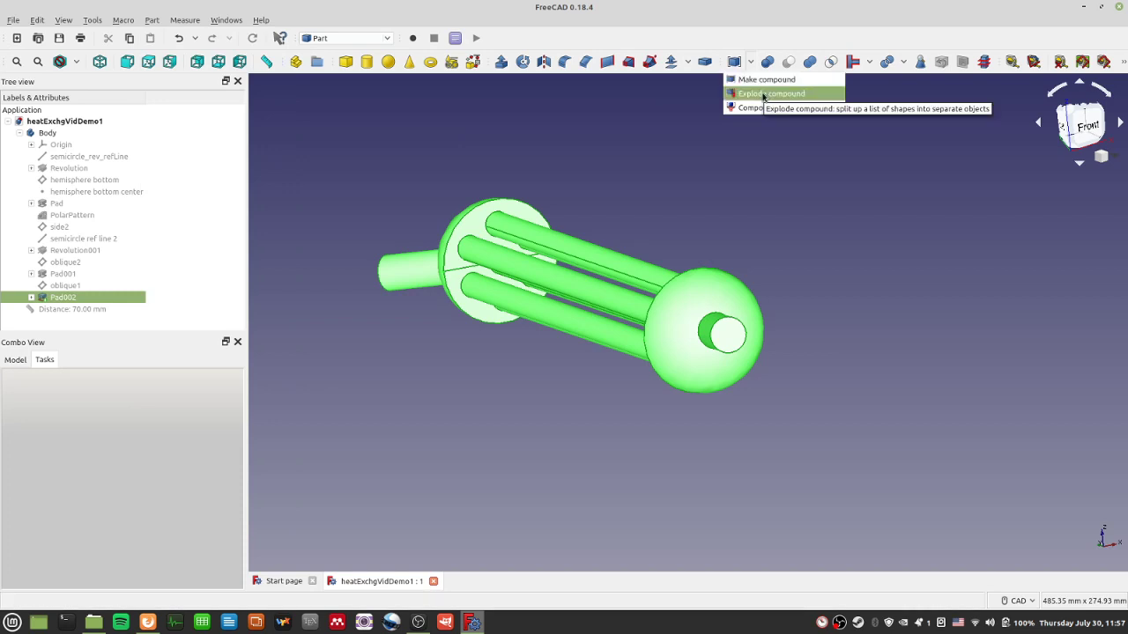
pyautogui.click(814, 153)
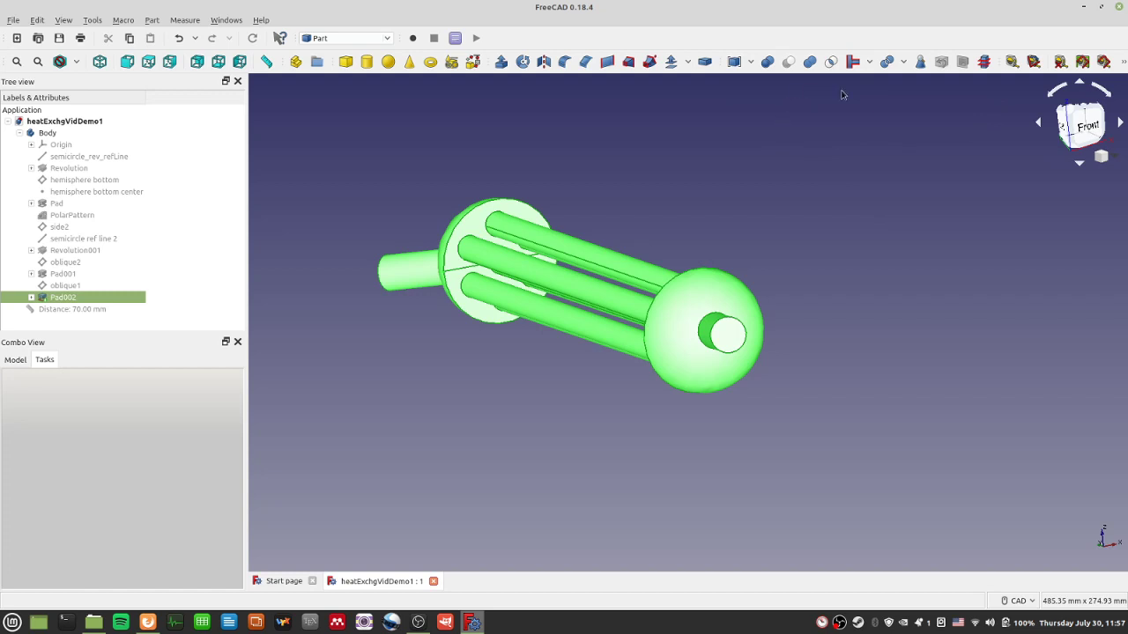
pyautogui.moveTo(893, 206); pyautogui.dragTo(919, 124, button='middle')
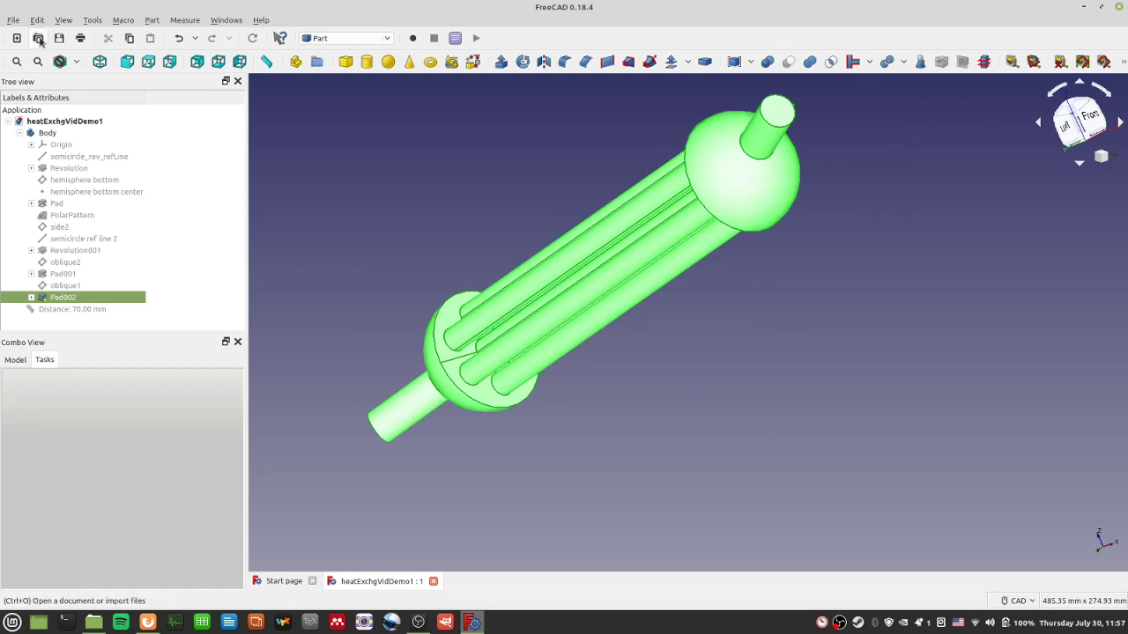
pyautogui.moveTo(836, 315); pyautogui.dragTo(749, 309, button='middle')
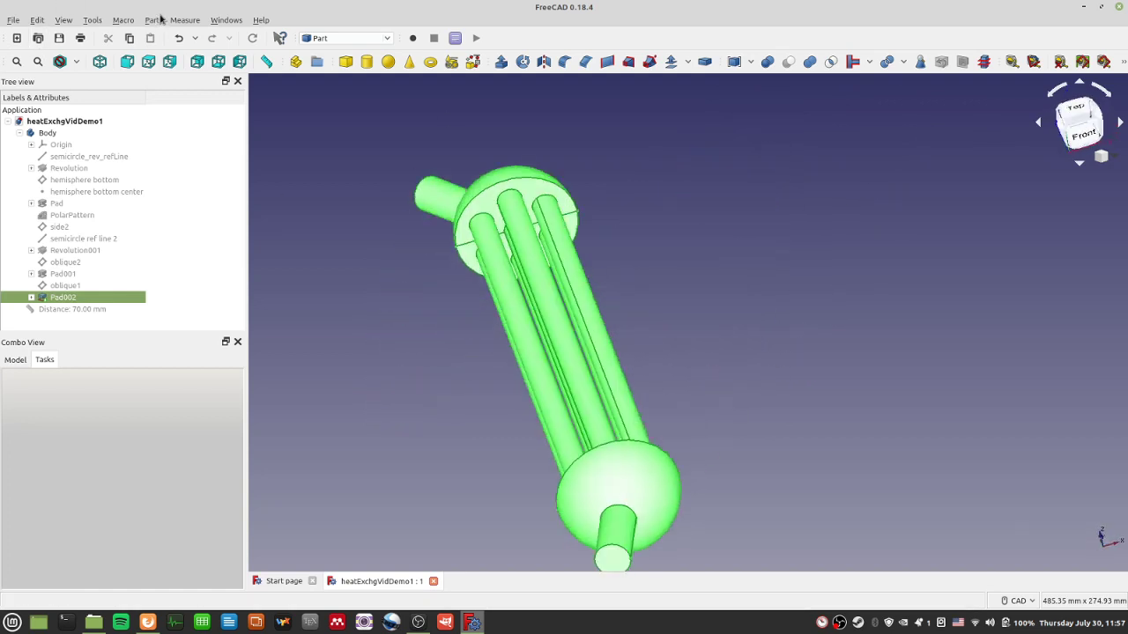
pyautogui.click(151, 19)
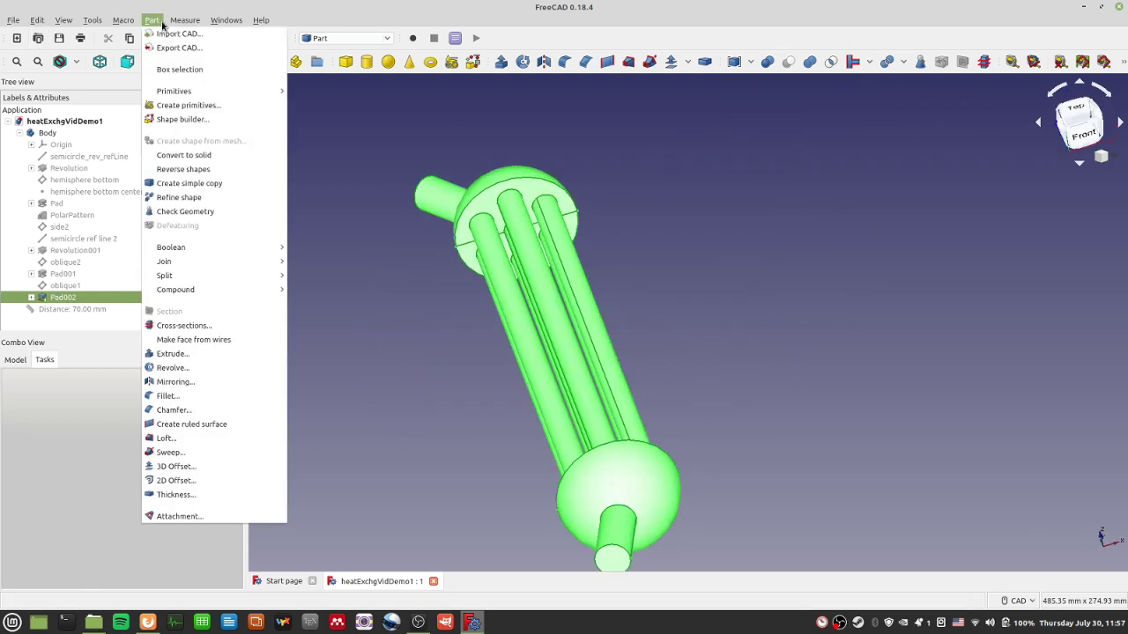
# Run Refine shape on the Body to create Pad003, then orbit and select its faces
pyautogui.click(221, 197)
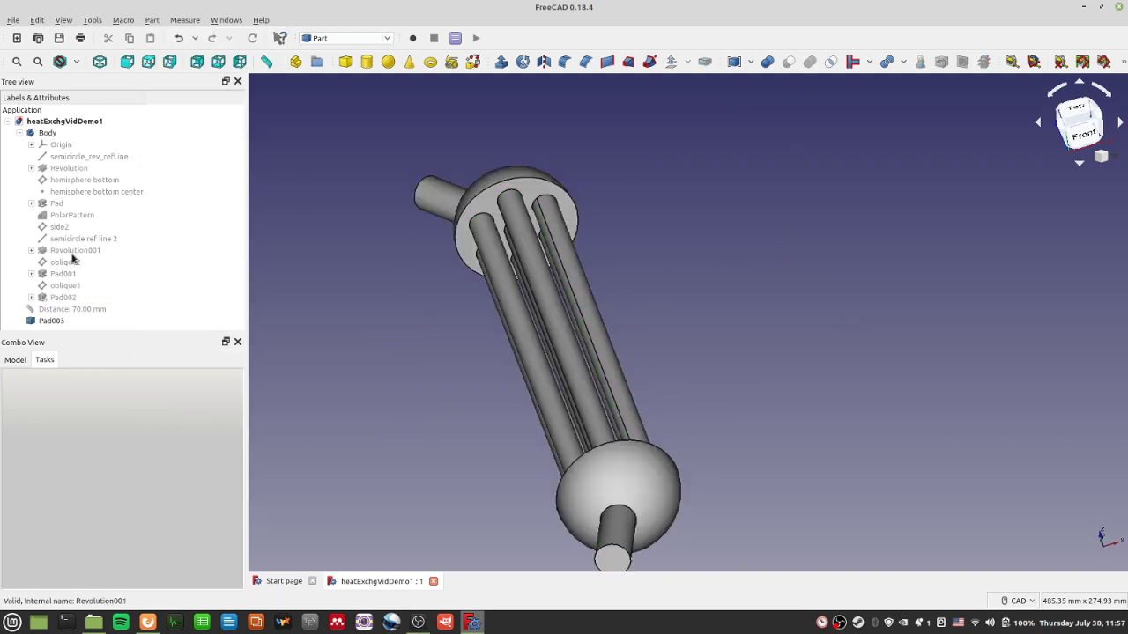
pyautogui.moveTo(682, 350); pyautogui.dragTo(753, 132, button='middle')
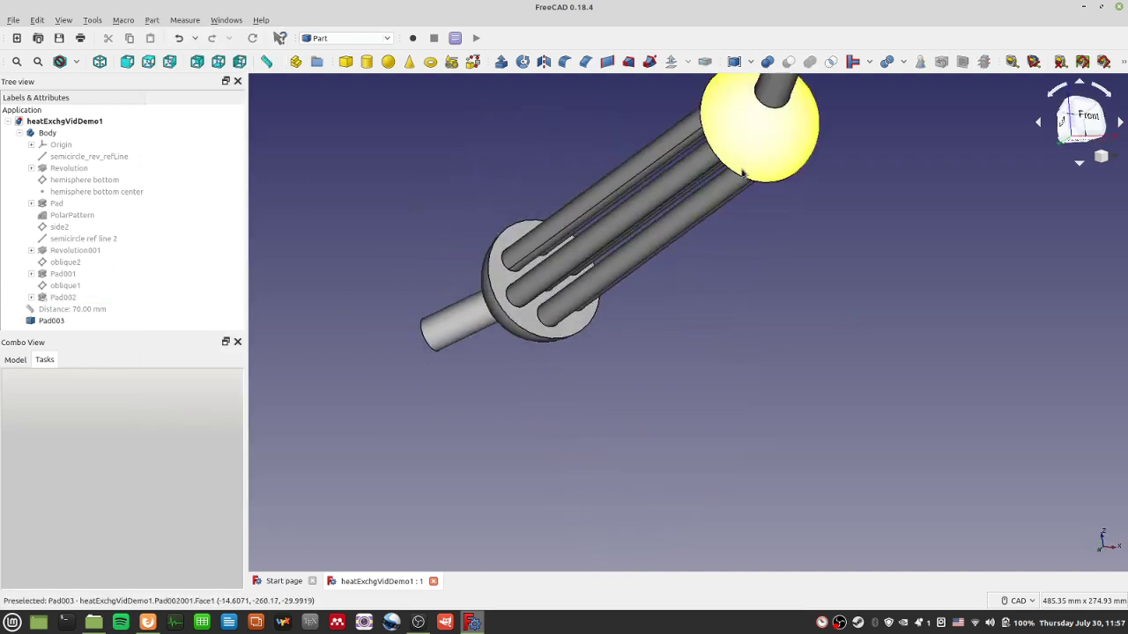
pyautogui.click(555, 313)
pyautogui.moveTo(653, 401); pyautogui.dragTo(664, 331, button='middle')
pyautogui.rightClick(746, 355)
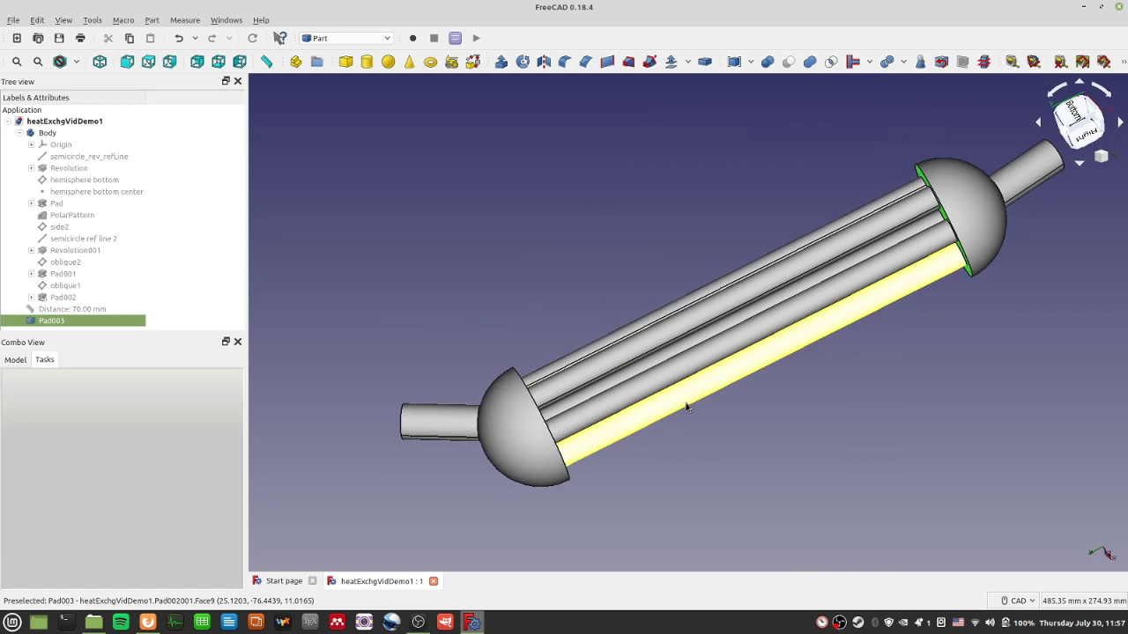
pyautogui.moveTo(448, 491); pyautogui.dragTo(551, 353, button='middle')
pyautogui.click(544, 415)
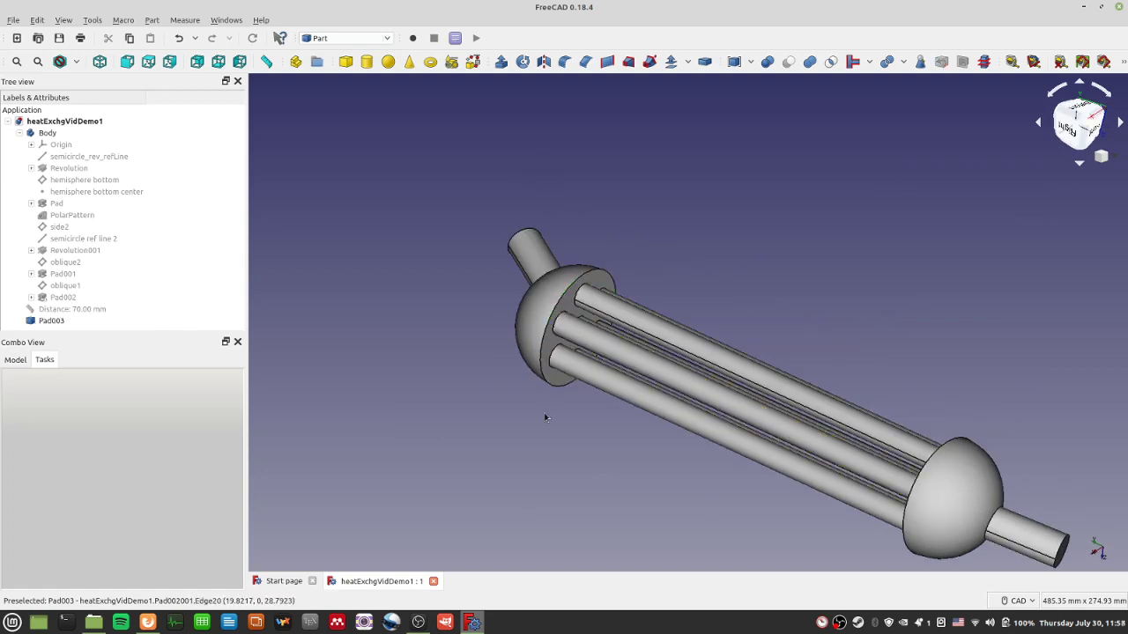
pyautogui.moveTo(661, 221); pyautogui.dragTo(673, 386, button='middle')
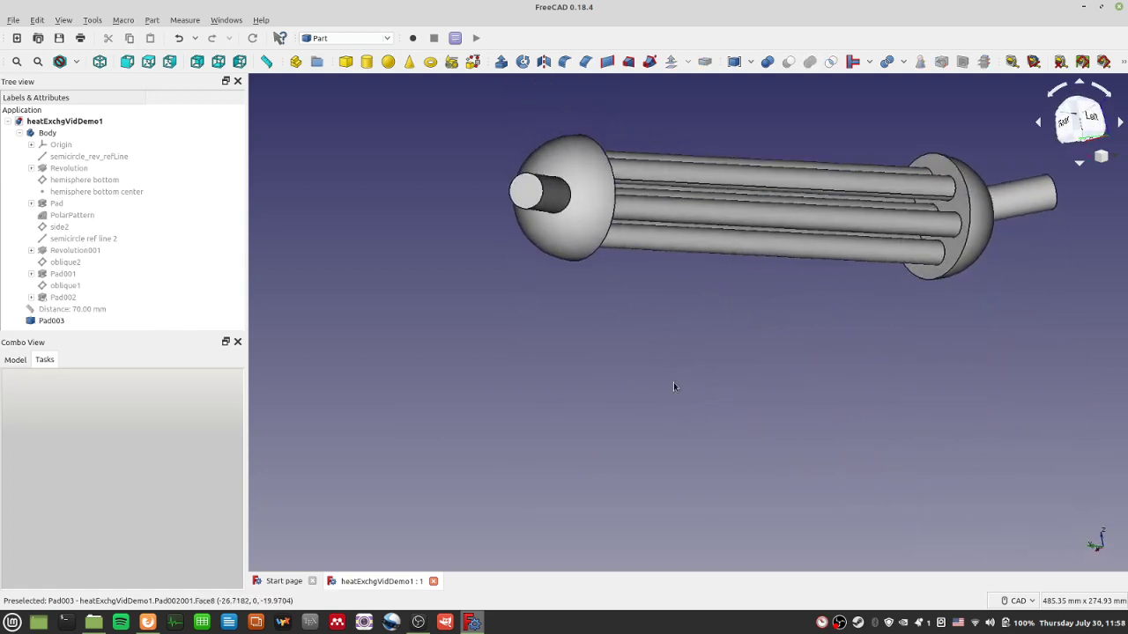
pyautogui.moveTo(497, 280); pyautogui.dragTo(735, 398, button='middle')
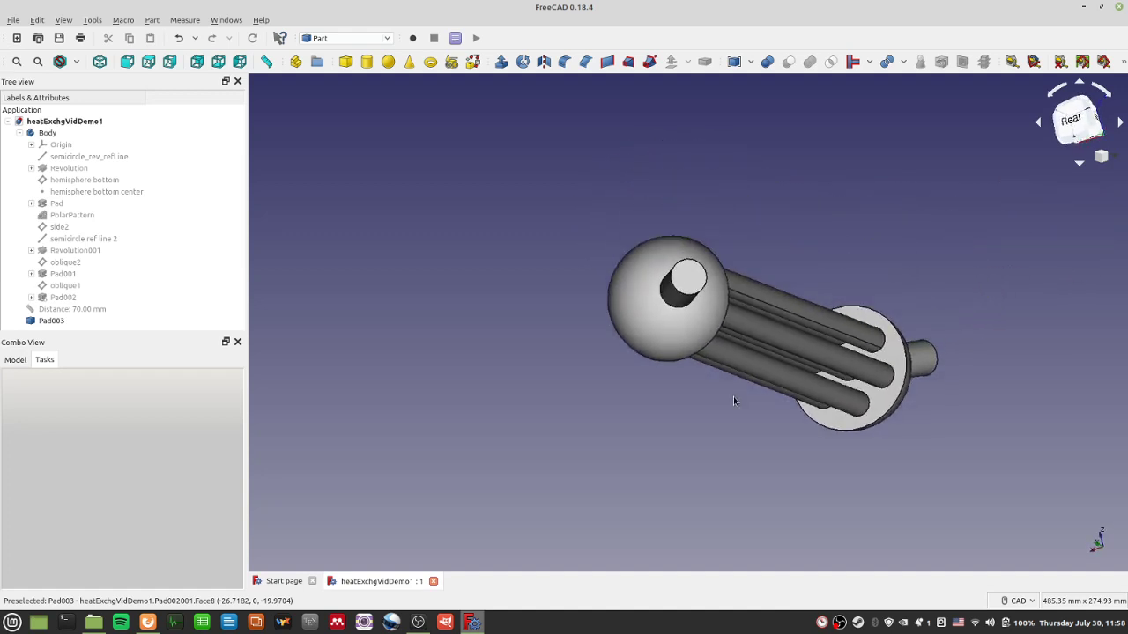
pyautogui.click(44, 323)
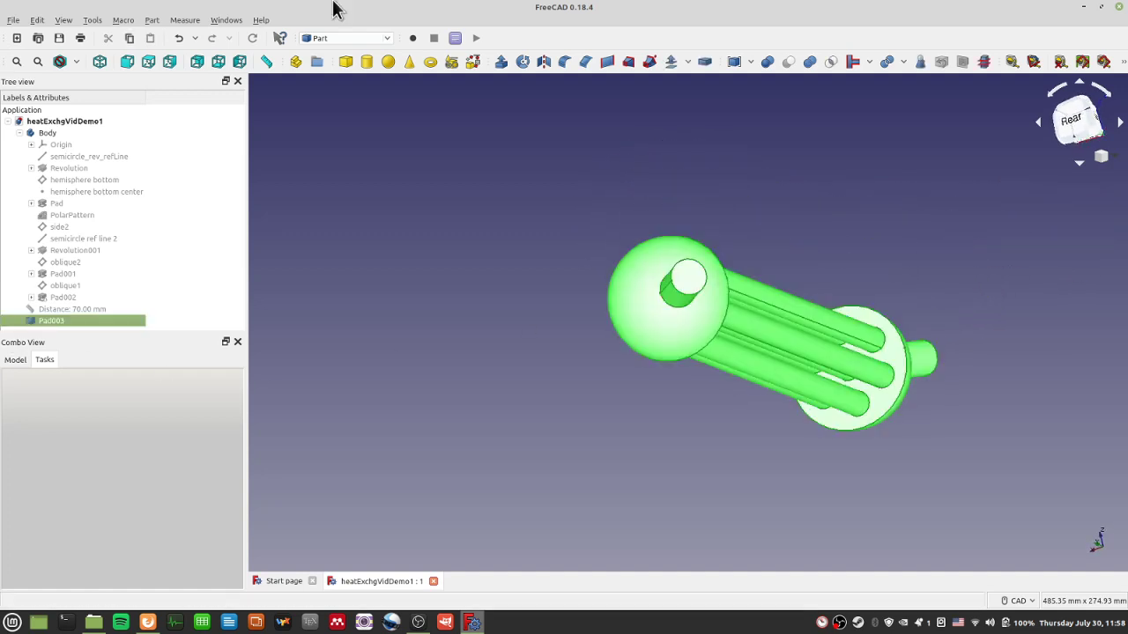
# Build a face from the inlet pipe's circular end edge with Shape builder's Face from edges
pyautogui.click(474, 62)
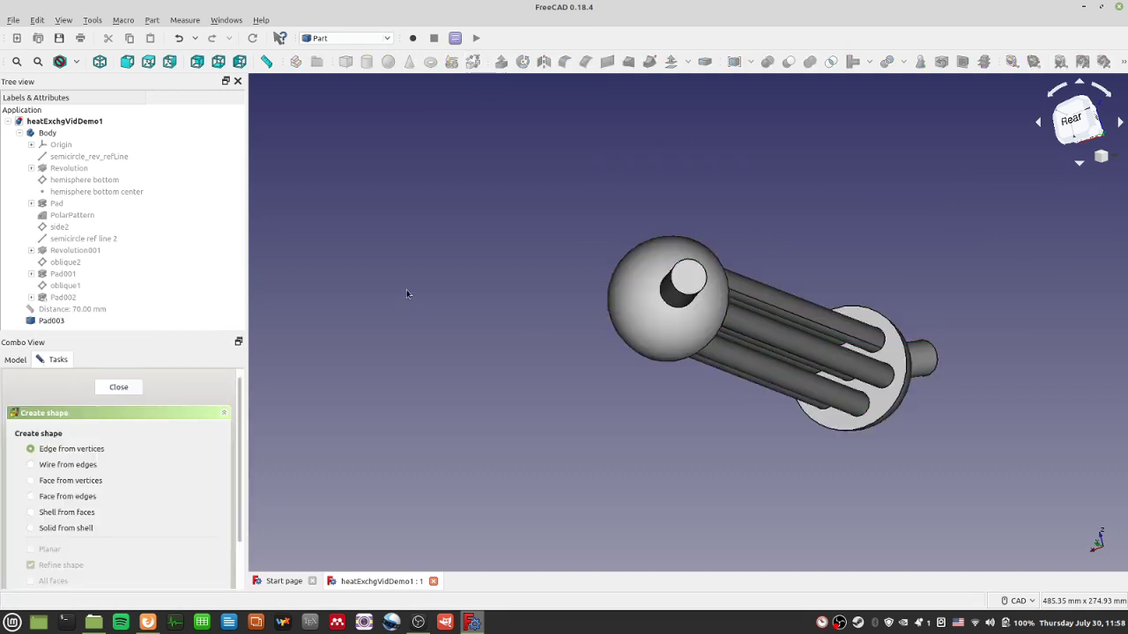
pyautogui.click(30, 496)
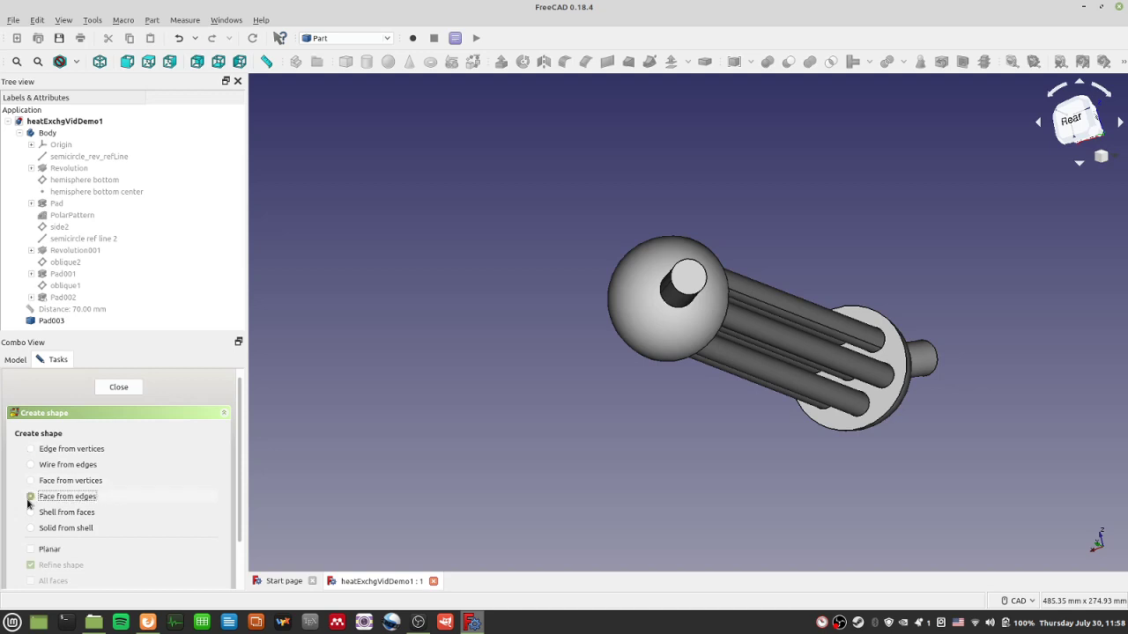
pyautogui.click(672, 276)
pyautogui.scroll(-1, 173, 401)
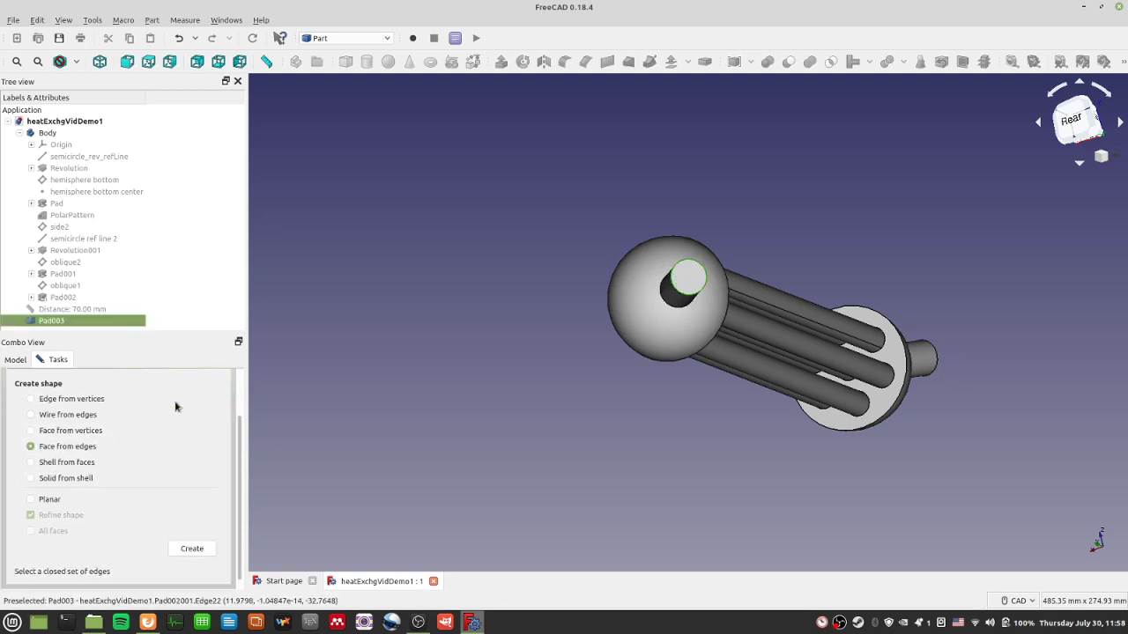
pyautogui.click(191, 547)
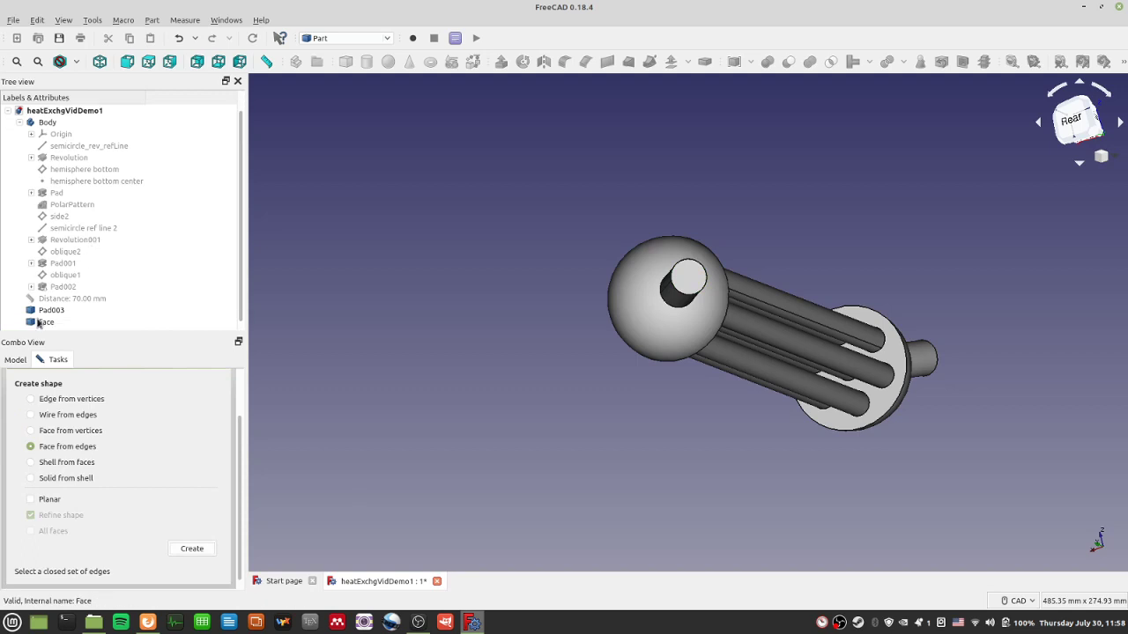
# Select the new Face and Pad003, then switch the builder to Shell from faces
pyautogui.click(44, 323)
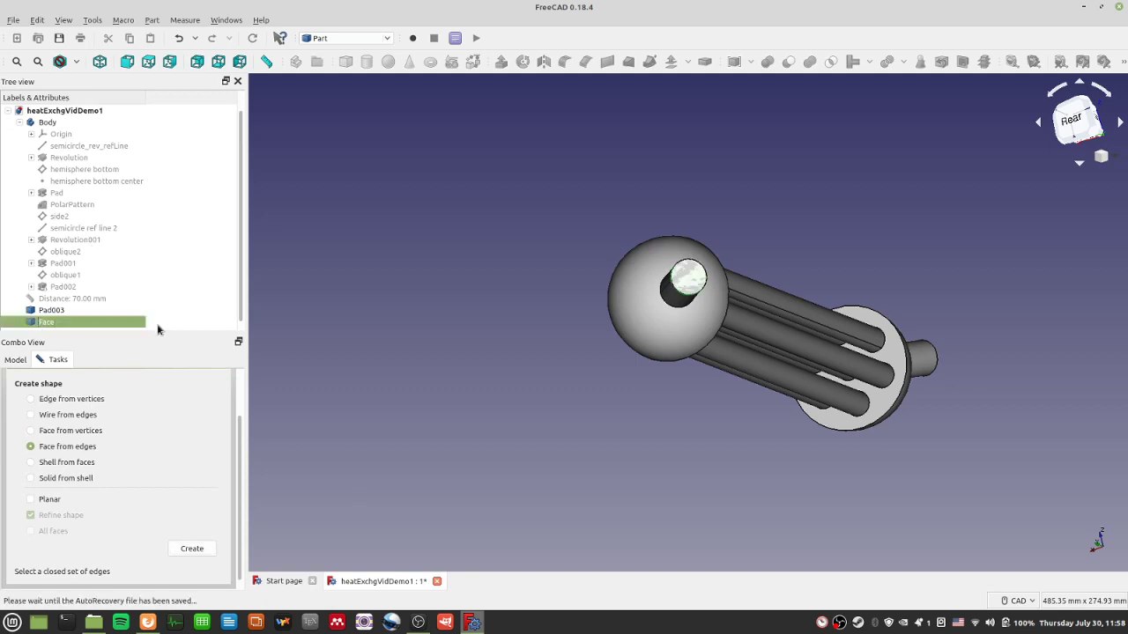
pyautogui.click(75, 311)
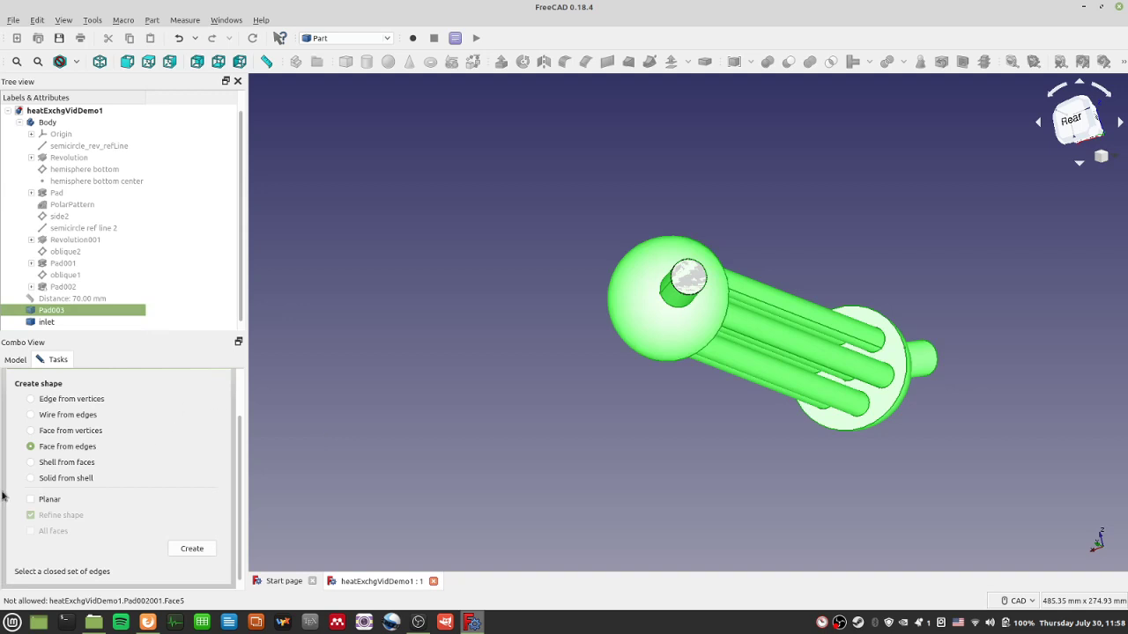
pyautogui.click(89, 467)
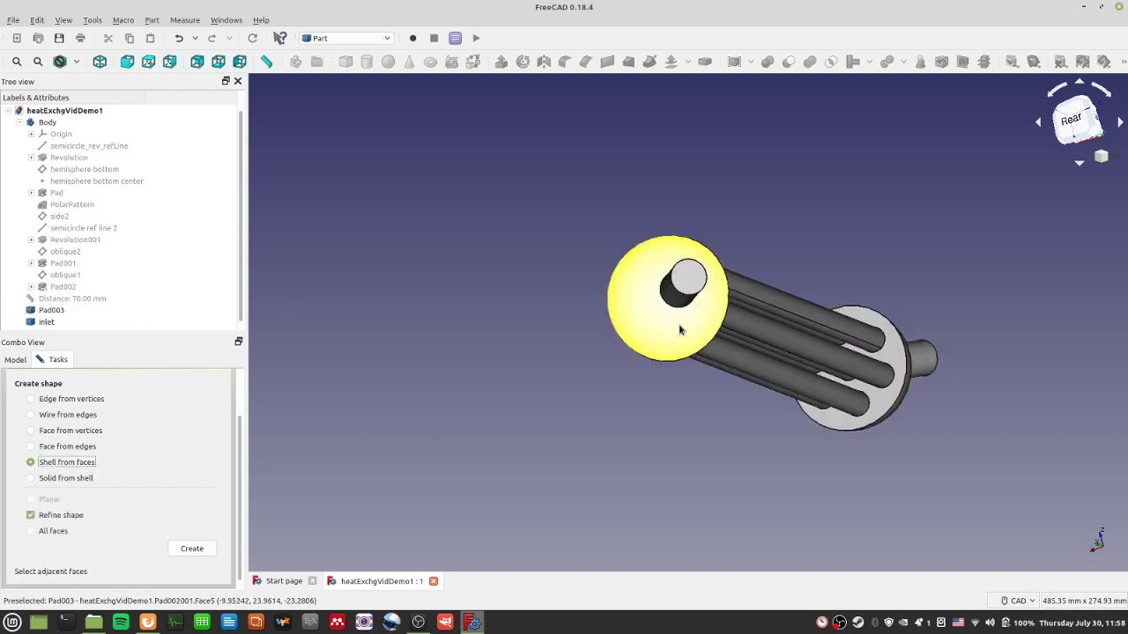
# Select Pad003's end pipe, dome and three tube faces, orbiting between picks
pyautogui.moveTo(675, 443); pyautogui.dragTo(613, 235, button='middle')
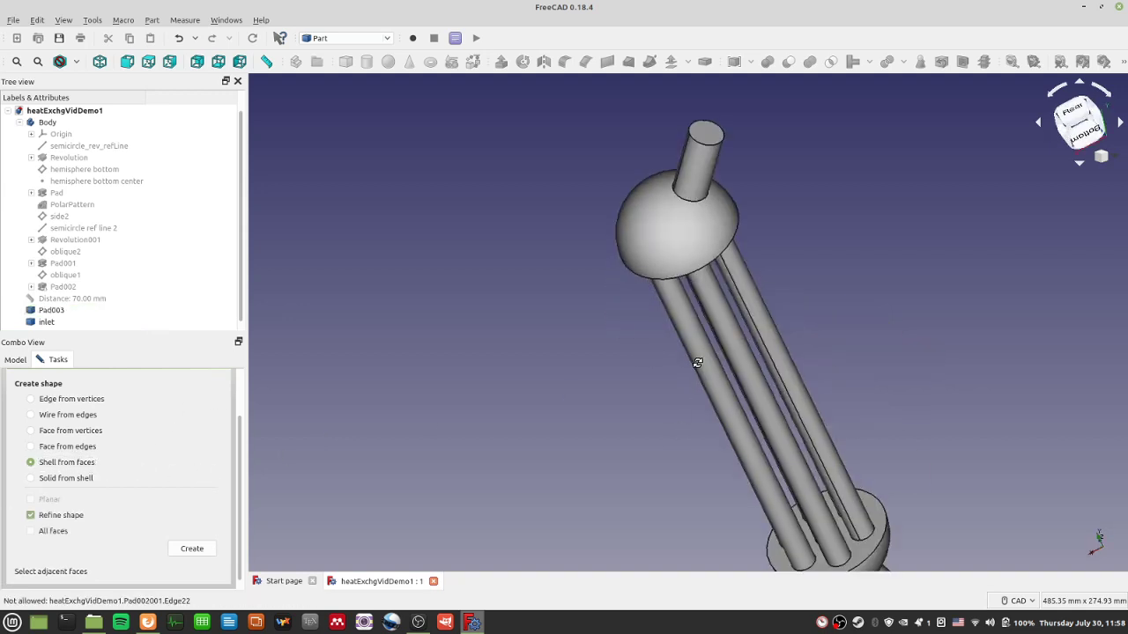
pyautogui.click(703, 188)
pyautogui.keyDown('ctrl'); pyautogui.click(679, 239); pyautogui.keyUp('ctrl')
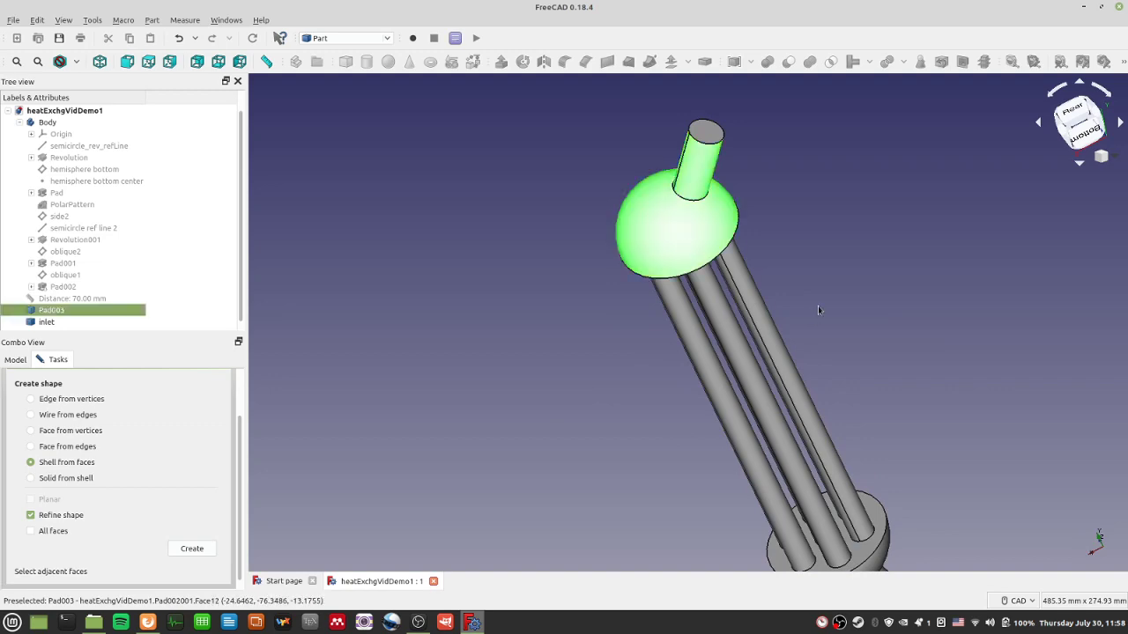
pyautogui.moveTo(816, 309); pyautogui.dragTo(756, 134, button='middle')
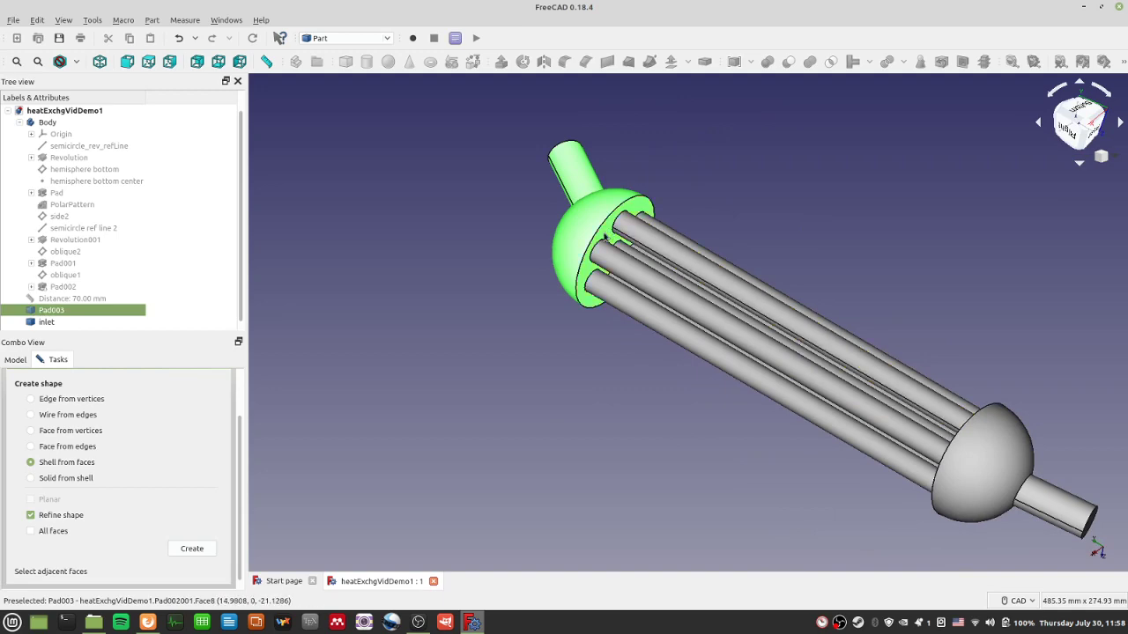
pyautogui.keyDown('ctrl'); pyautogui.click(633, 261); pyautogui.keyUp('ctrl')
pyautogui.keyDown('ctrl'); pyautogui.click(638, 260); pyautogui.keyUp('ctrl')
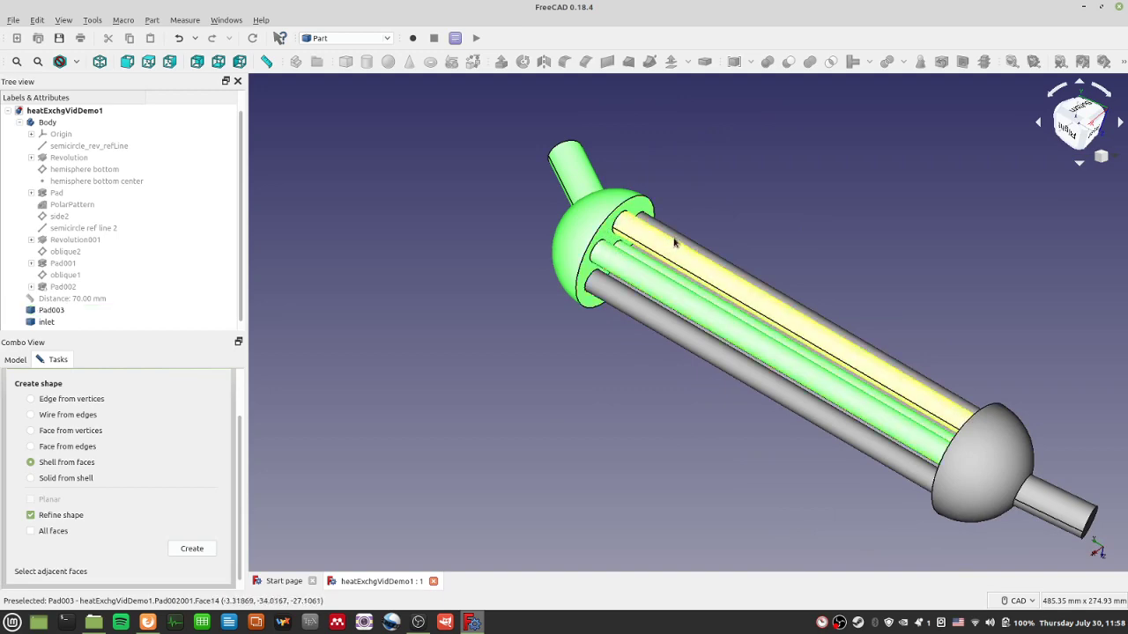
pyautogui.keyDown('ctrl'); pyautogui.click(671, 243); pyautogui.keyUp('ctrl')
pyautogui.moveTo(800, 216); pyautogui.dragTo(702, 247, button='middle')
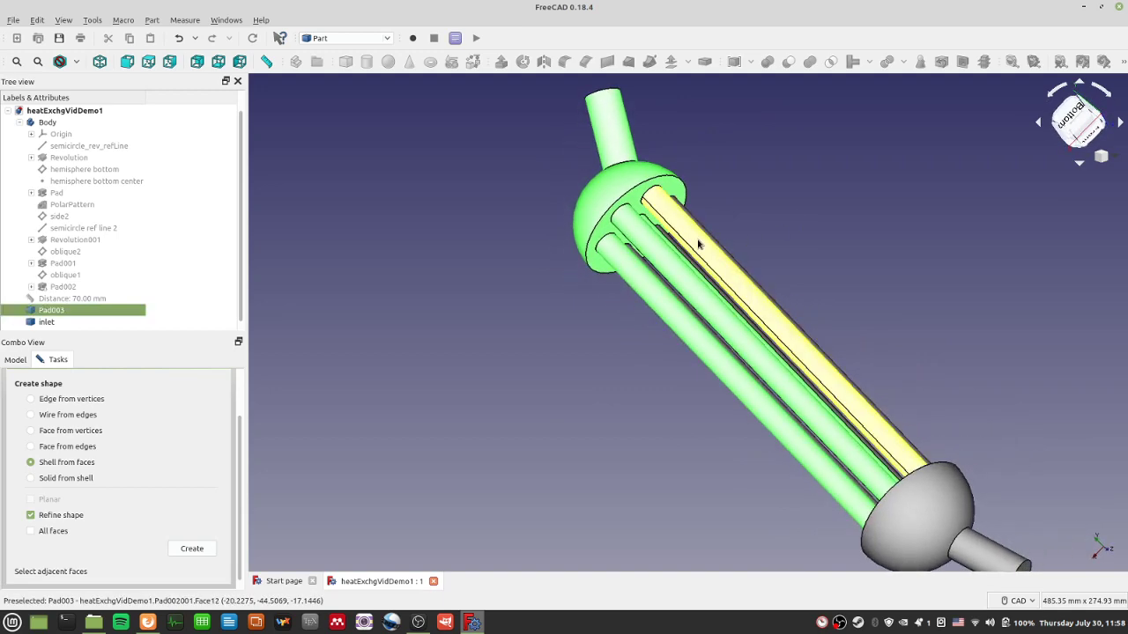
pyautogui.moveTo(817, 235); pyautogui.dragTo(657, 256, button='middle')
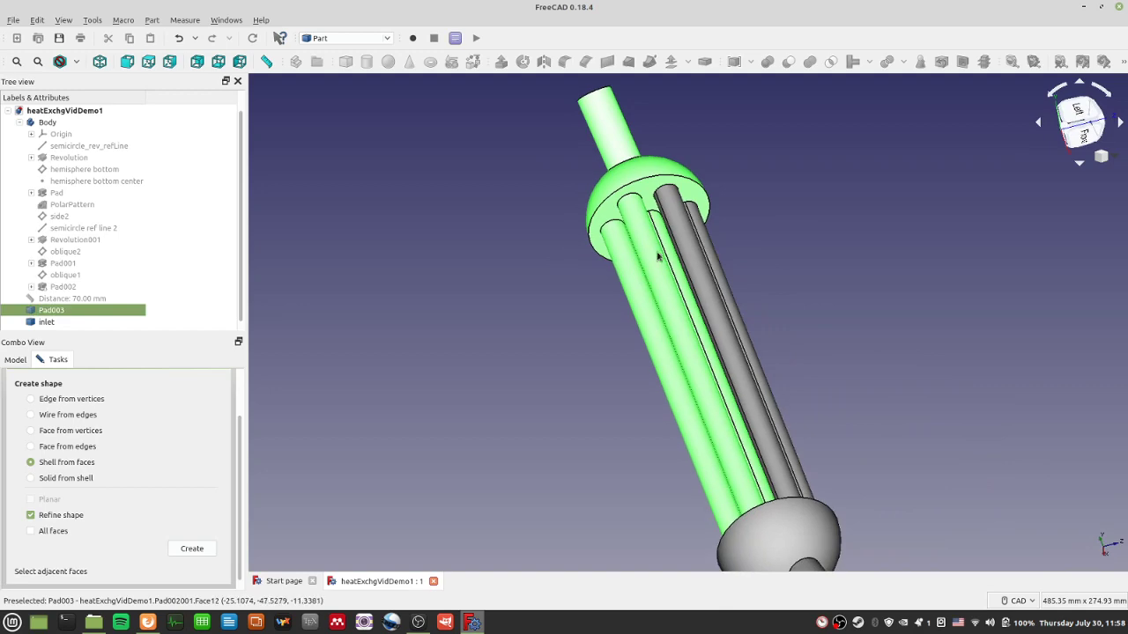
# Reselect the four tube faces, then add the left hemisphere and inlet pipe faces
pyautogui.click(705, 243)
pyautogui.keyDown('ctrl'); pyautogui.click(650, 258); pyautogui.keyUp('ctrl')
pyautogui.keyDown('ctrl'); pyautogui.click(667, 247); pyautogui.keyUp('ctrl')
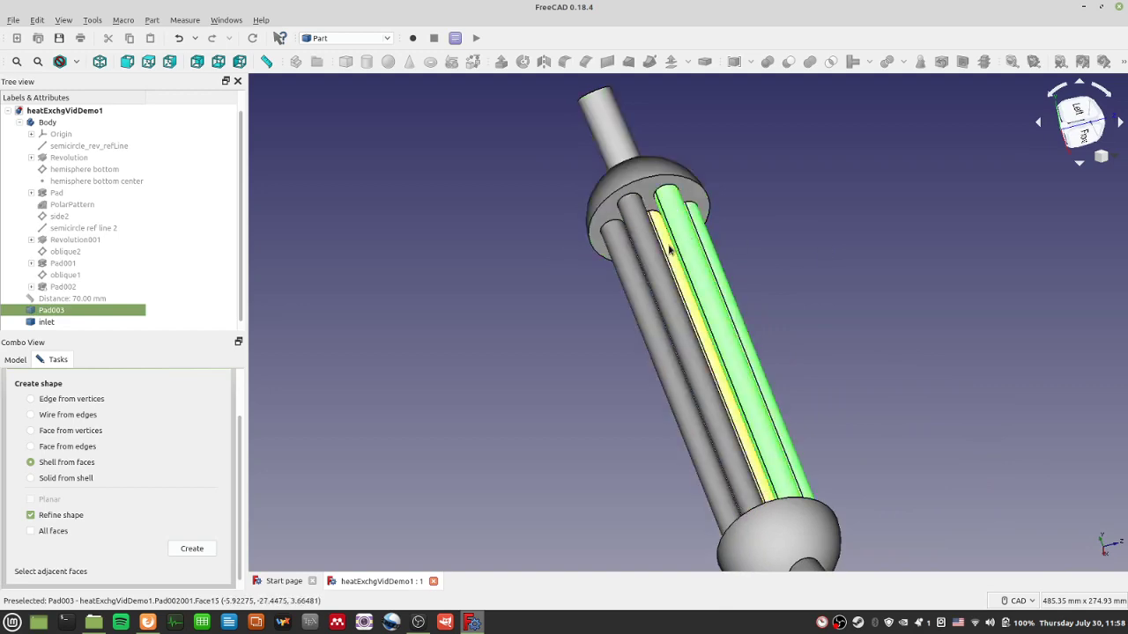
pyautogui.keyDown('ctrl'); pyautogui.click(622, 288); pyautogui.keyUp('ctrl')
pyautogui.moveTo(622, 288); pyautogui.dragTo(625, 340, button='middle')
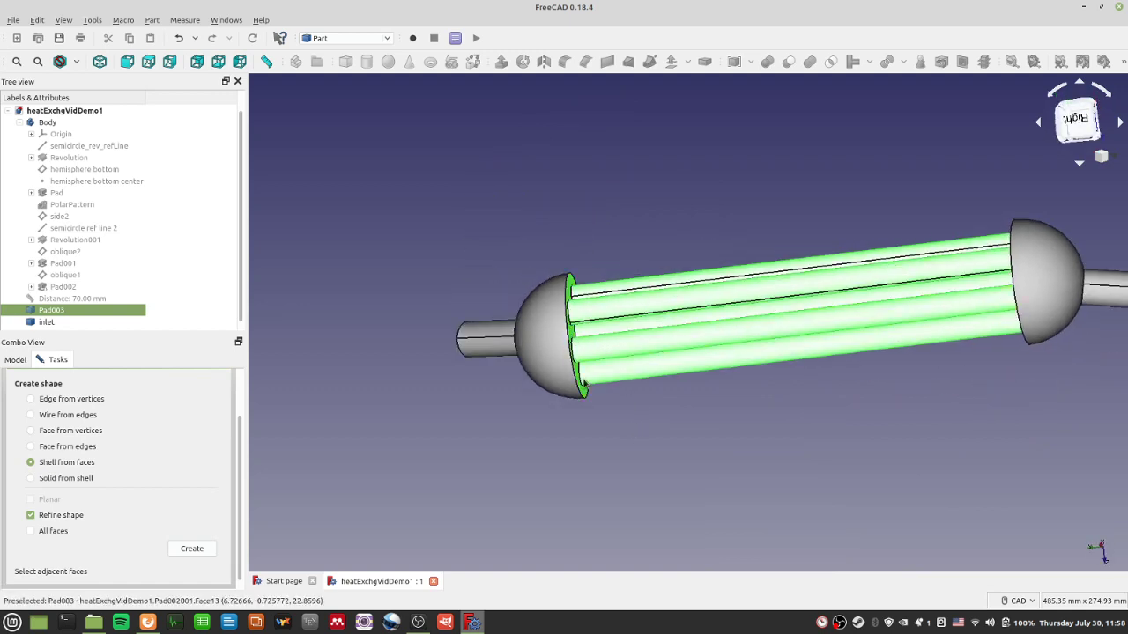
pyautogui.click(529, 364)
pyautogui.click(484, 340)
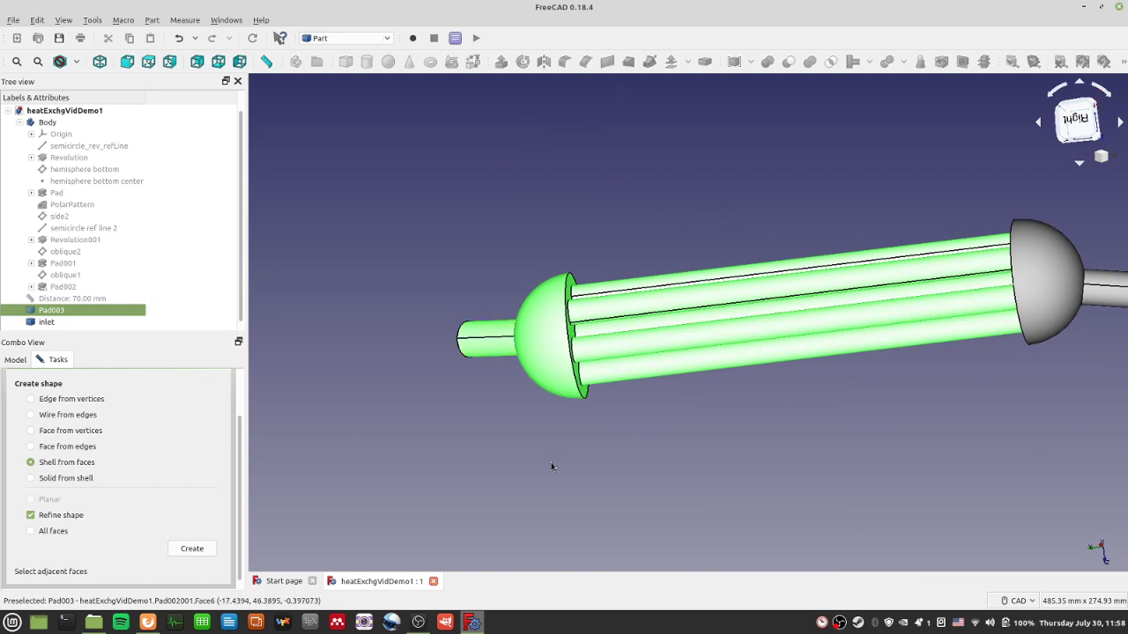
# Add the right end cap, right dome and outlet pipe faces and create the refined Shell
pyautogui.moveTo(598, 457); pyautogui.dragTo(643, 359, button='middle')
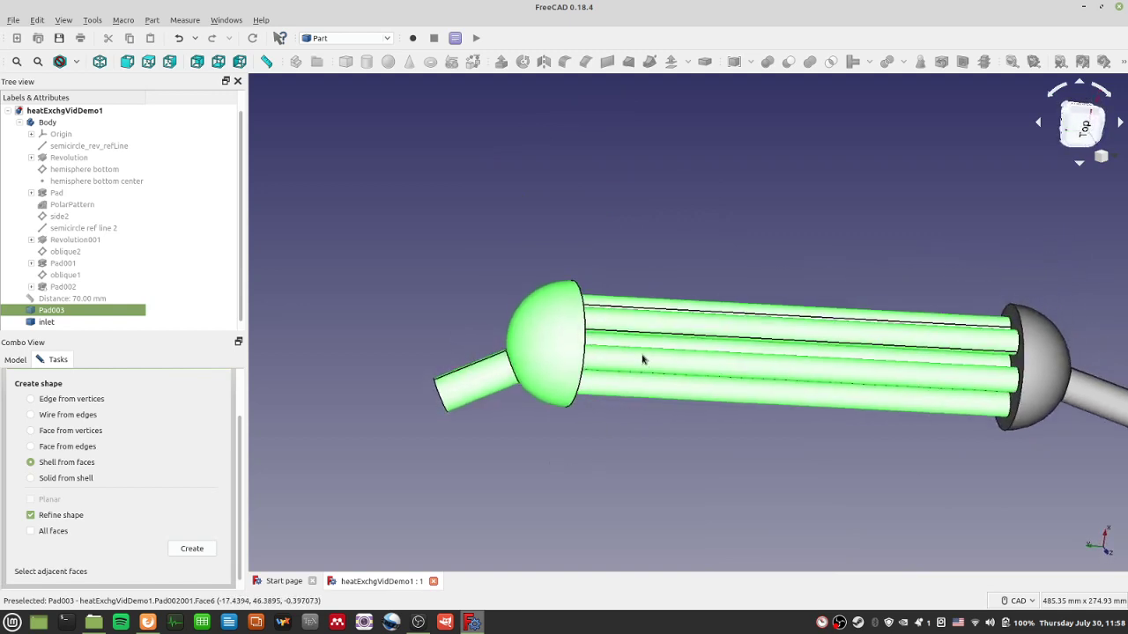
pyautogui.click(1016, 322)
pyautogui.click(1033, 329)
pyautogui.click(1097, 399)
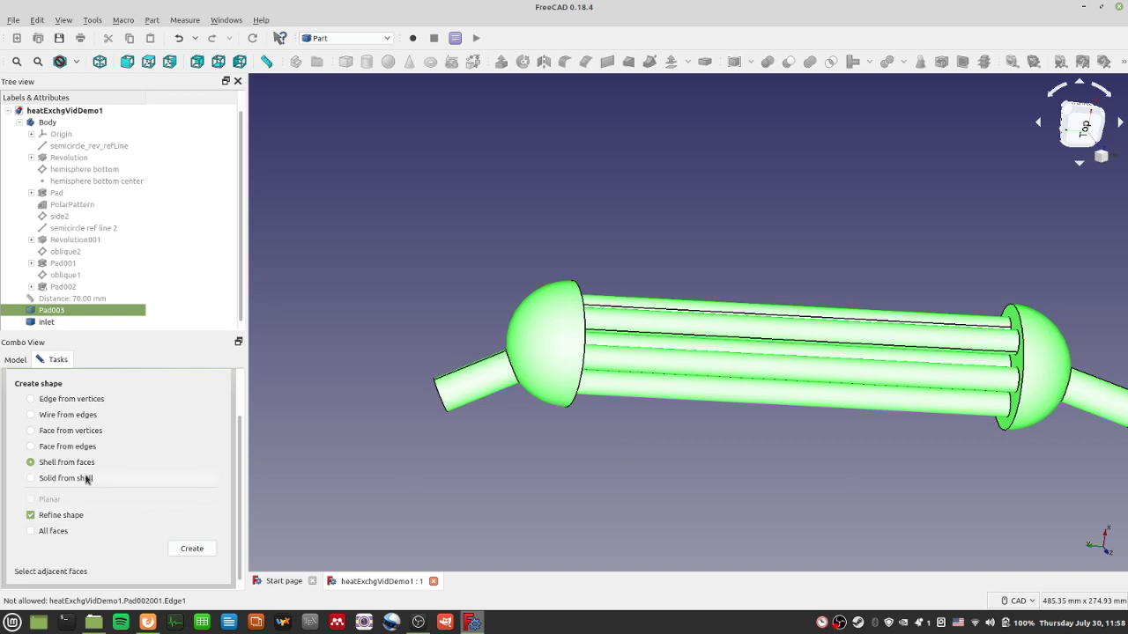
pyautogui.click(190, 552)
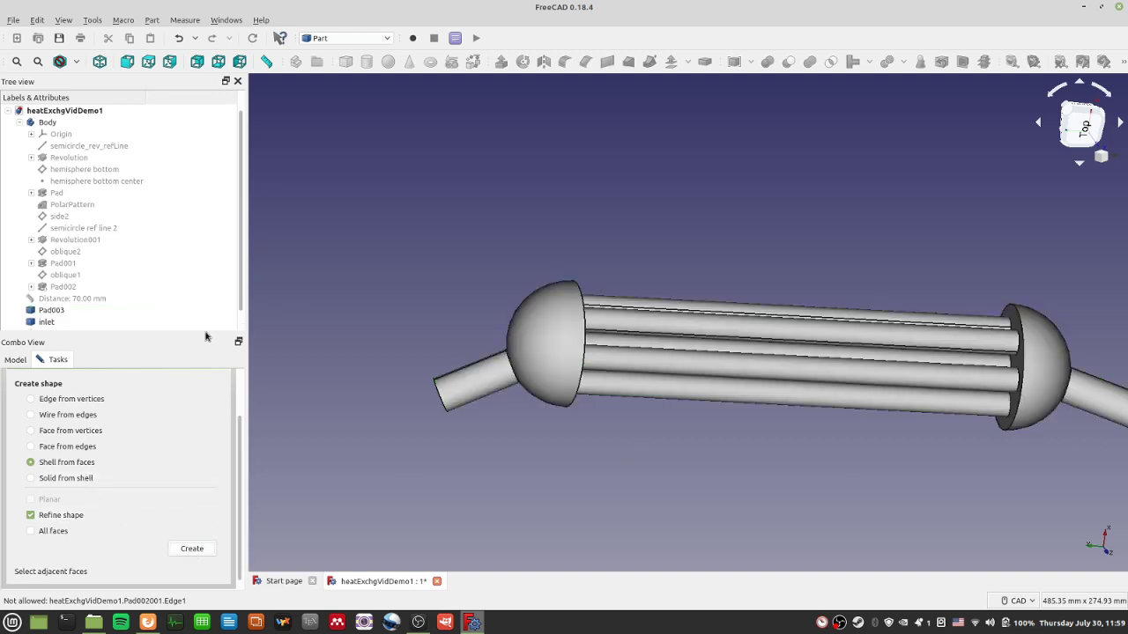
pyautogui.click(61, 300)
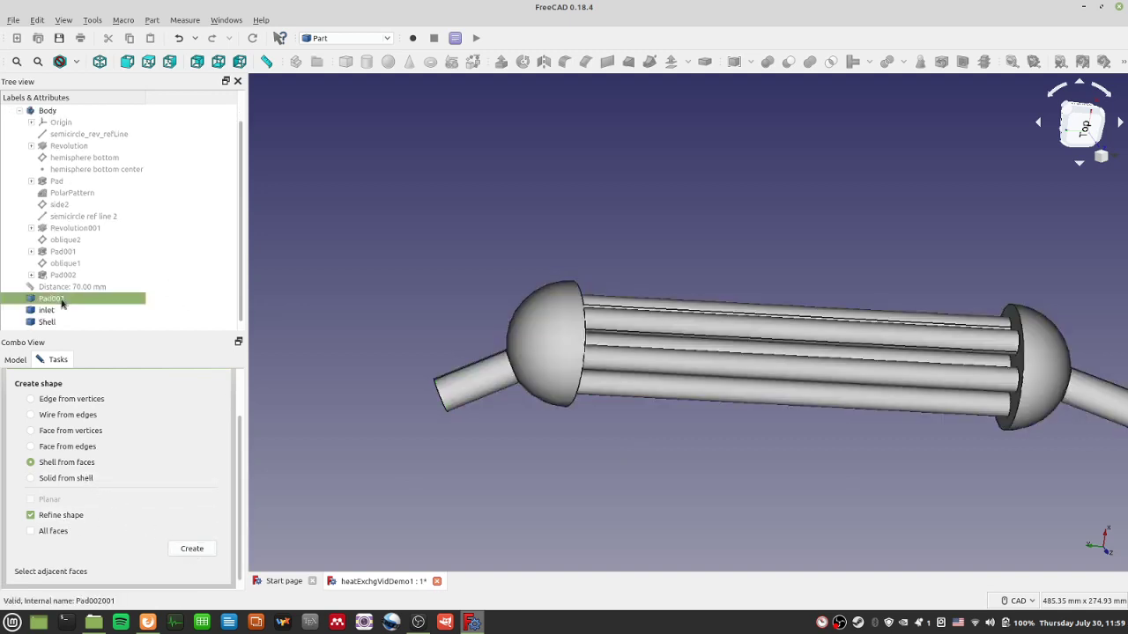
pyautogui.click(47, 323)
pyautogui.moveTo(537, 503); pyautogui.dragTo(660, 385, button='middle')
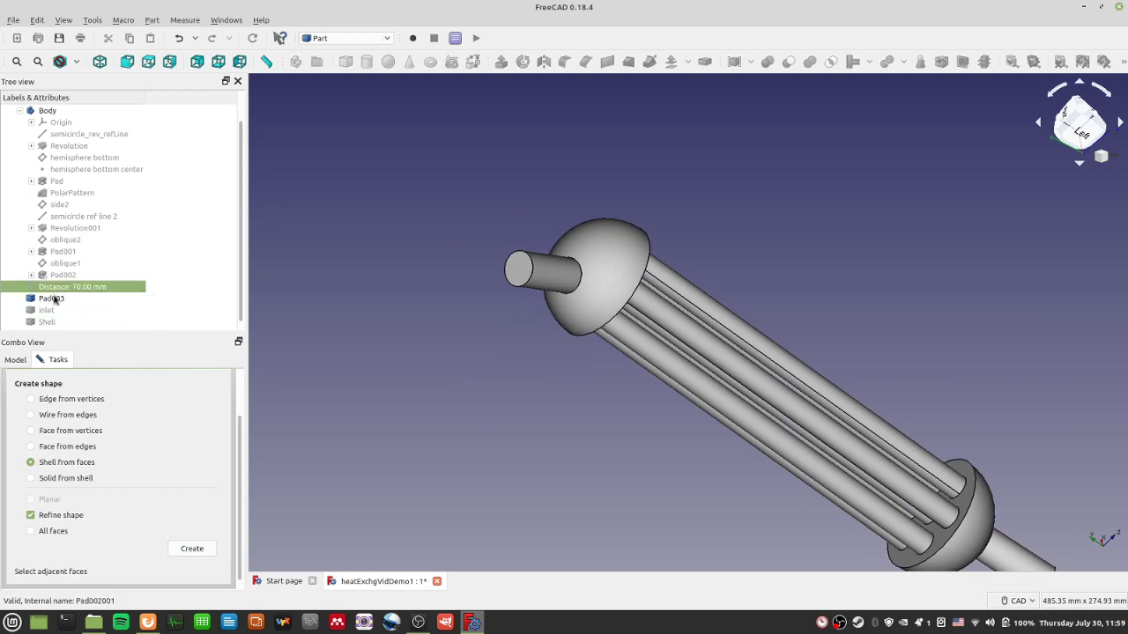
pyautogui.moveTo(652, 327); pyautogui.dragTo(591, 377, button='middle')
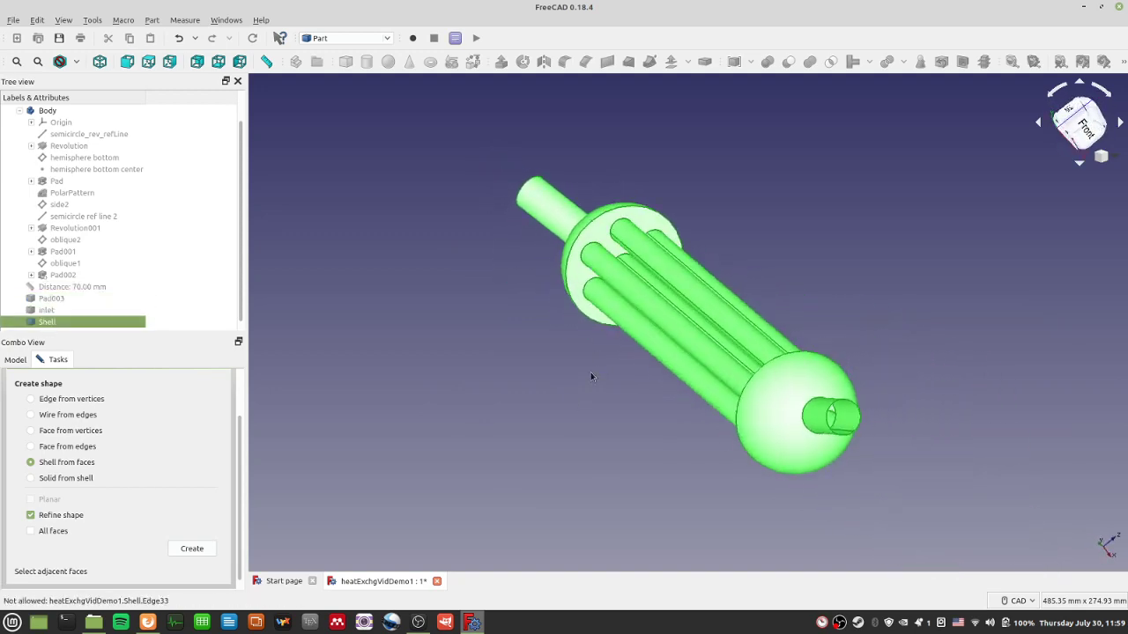
pyautogui.rightClick(535, 393)
pyautogui.click(476, 397)
pyautogui.moveTo(491, 408); pyautogui.dragTo(728, 294, button='middle')
pyautogui.moveTo(707, 390); pyautogui.dragTo(537, 412, button='middle')
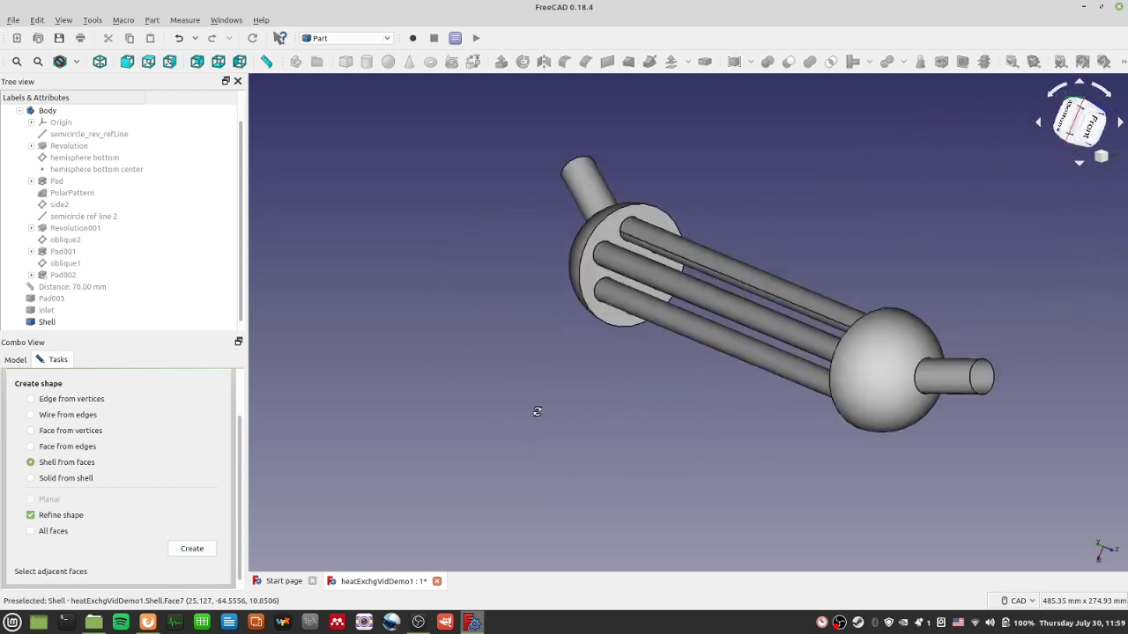
pyautogui.click(53, 322)
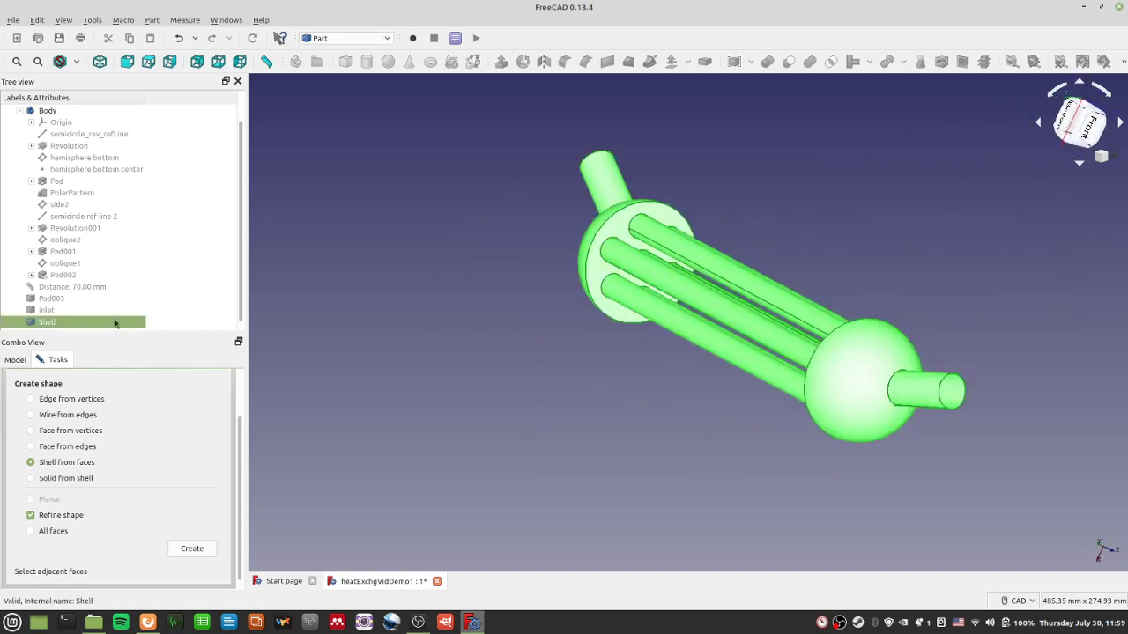
pyautogui.click(93, 310)
pyautogui.click(88, 299)
pyautogui.click(76, 323)
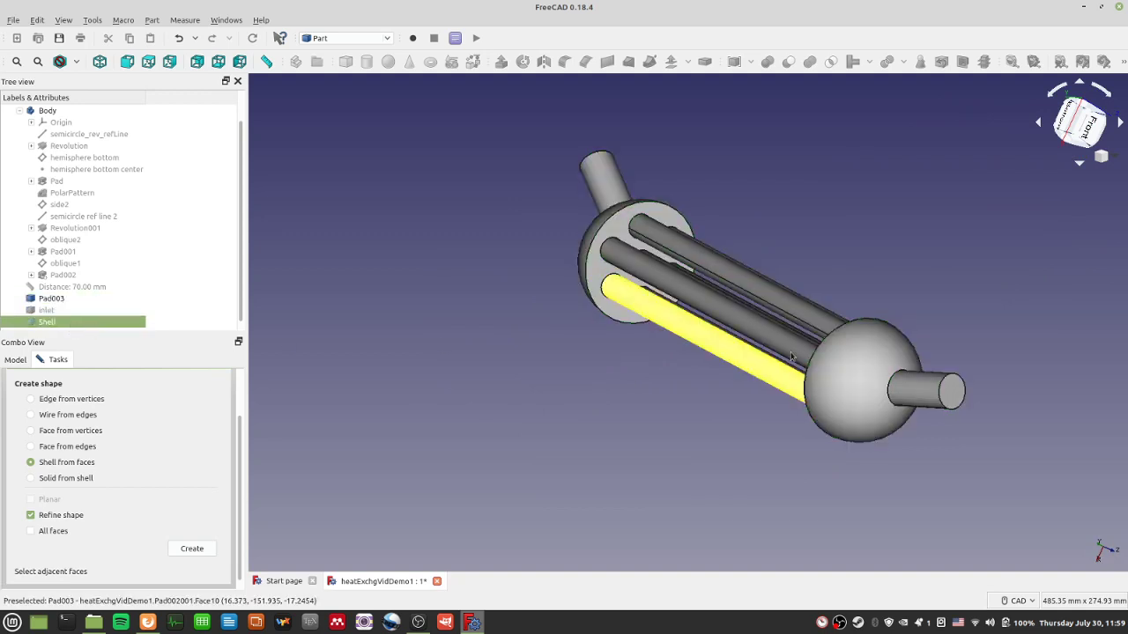
pyautogui.click(951, 392)
pyautogui.click(44, 322)
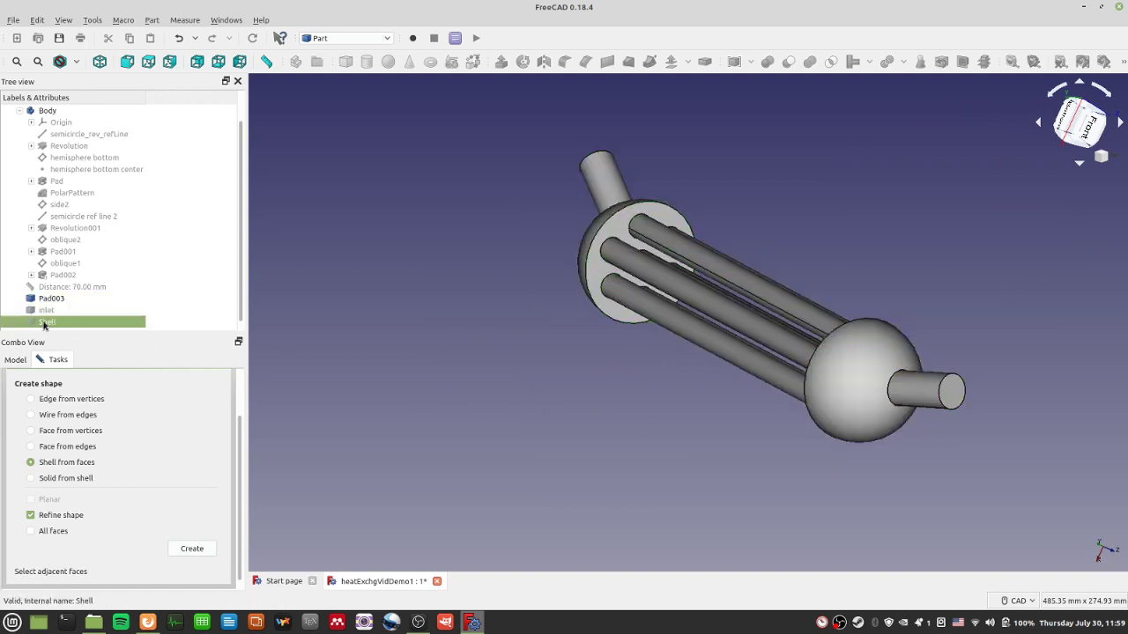
pyautogui.click(952, 392)
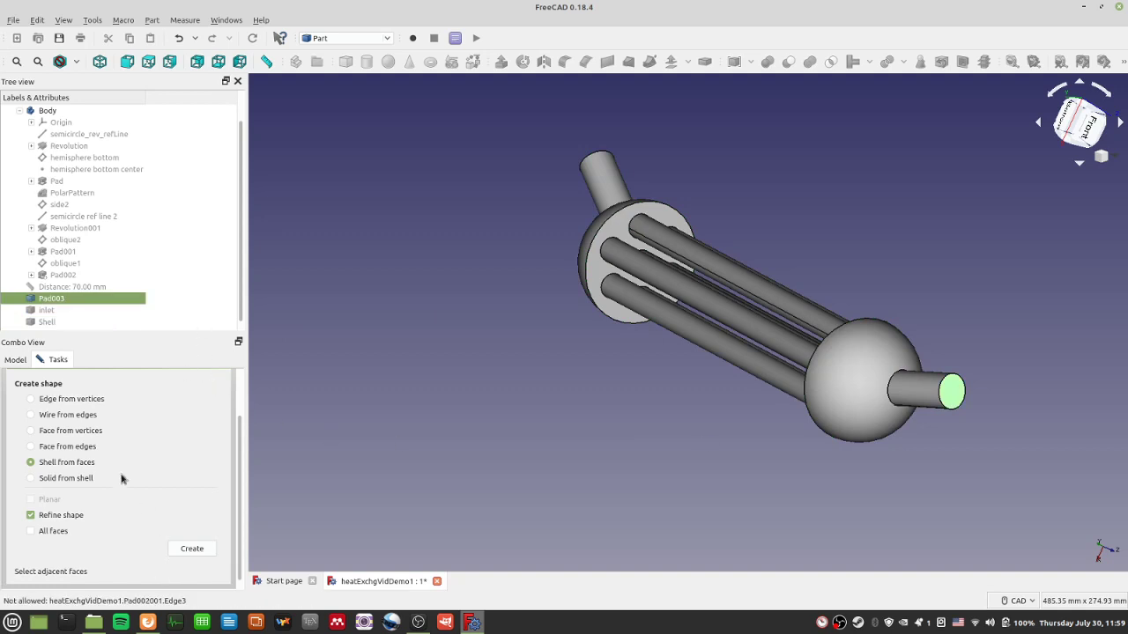
# Build a face from the outlet pipe's circular end edge using Face from edges
pyautogui.click(83, 452)
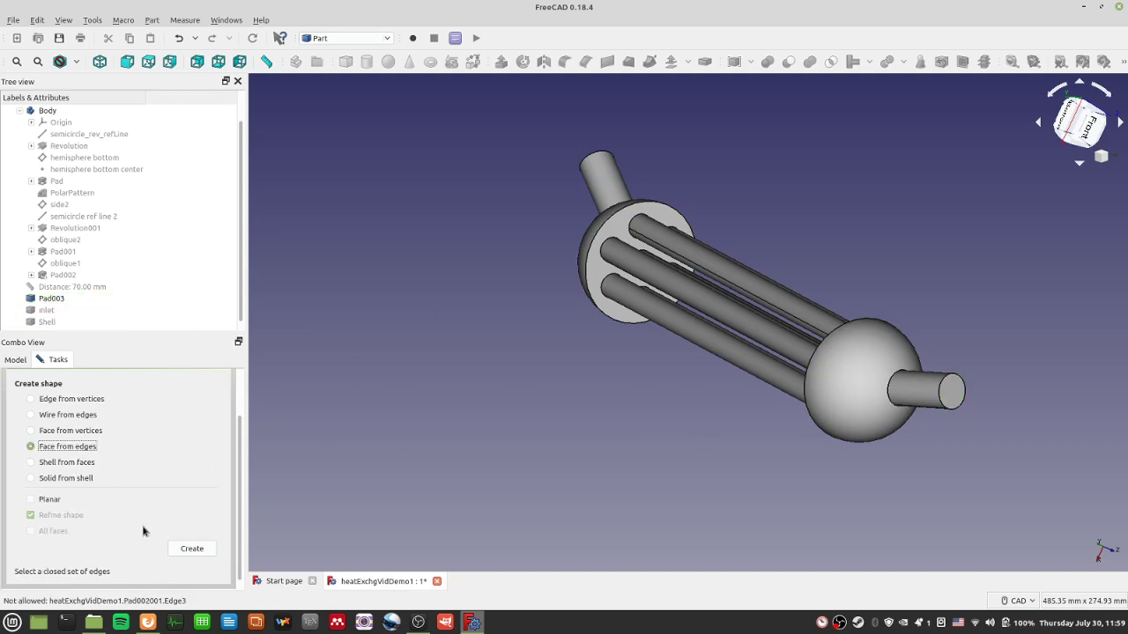
pyautogui.click(189, 551)
pyautogui.click(592, 300)
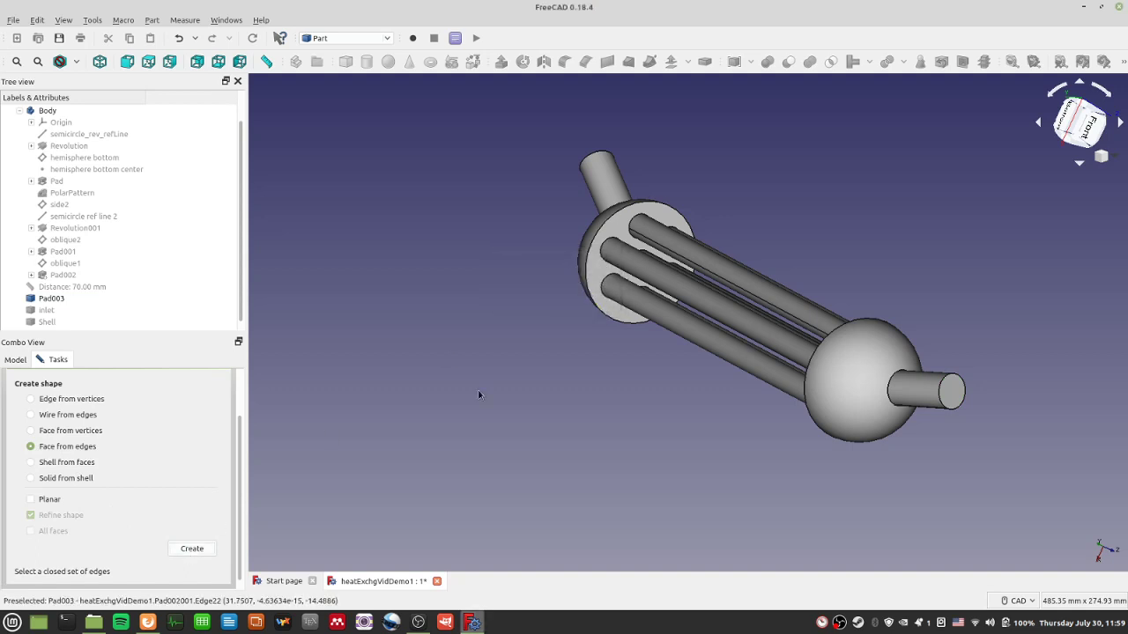
pyautogui.click(964, 386)
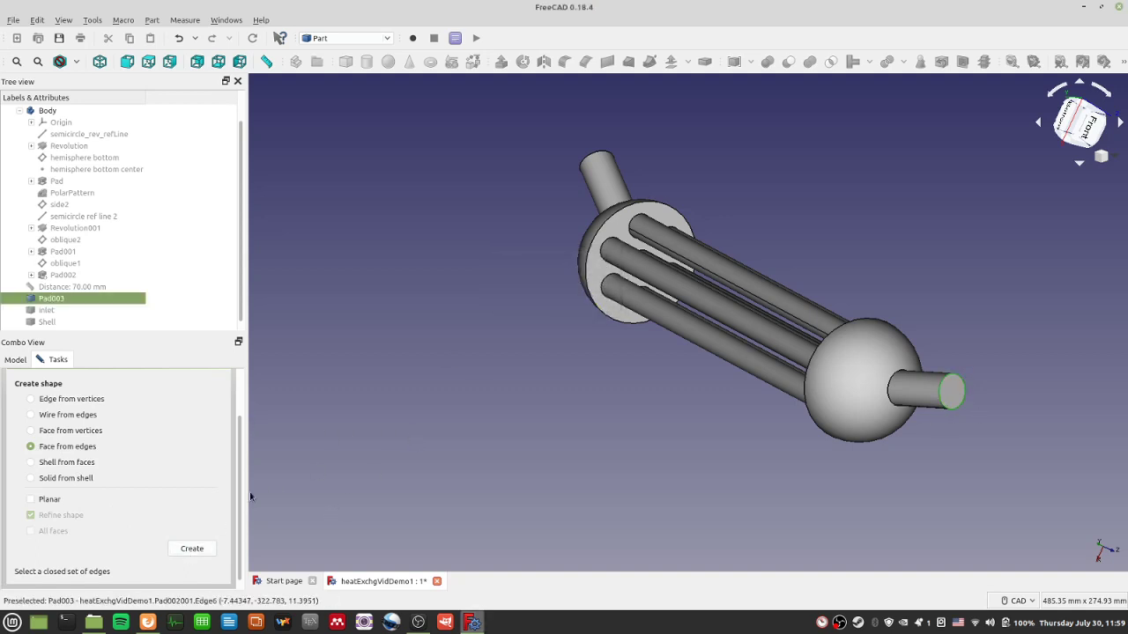
pyautogui.click(209, 547)
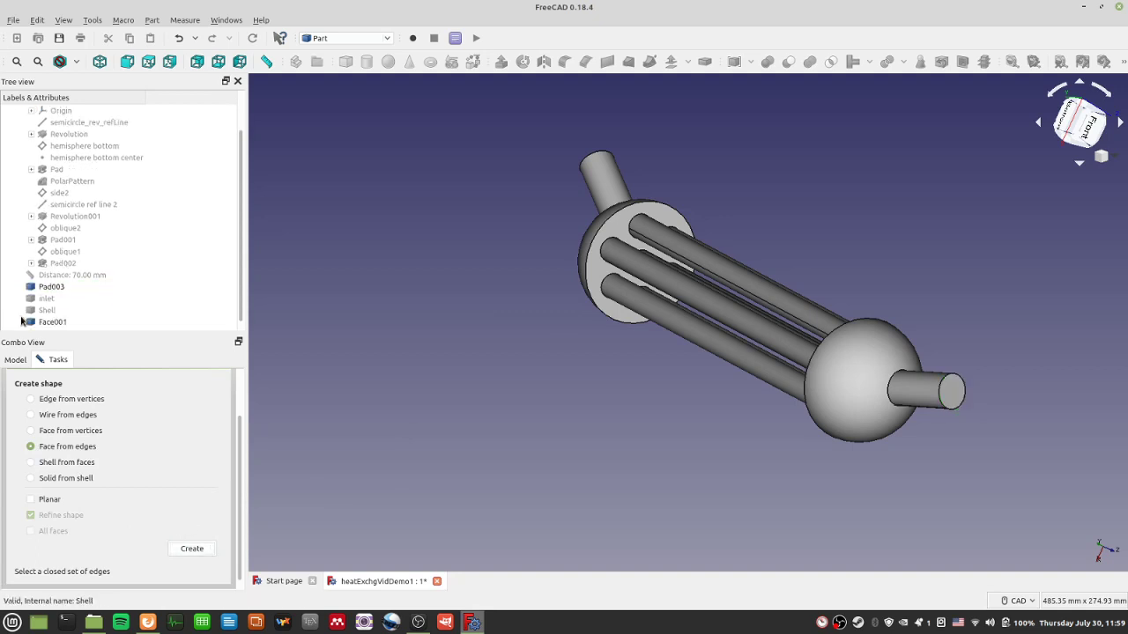
# Rename the new Face001 object to 'outlet'
pyautogui.click(41, 324)
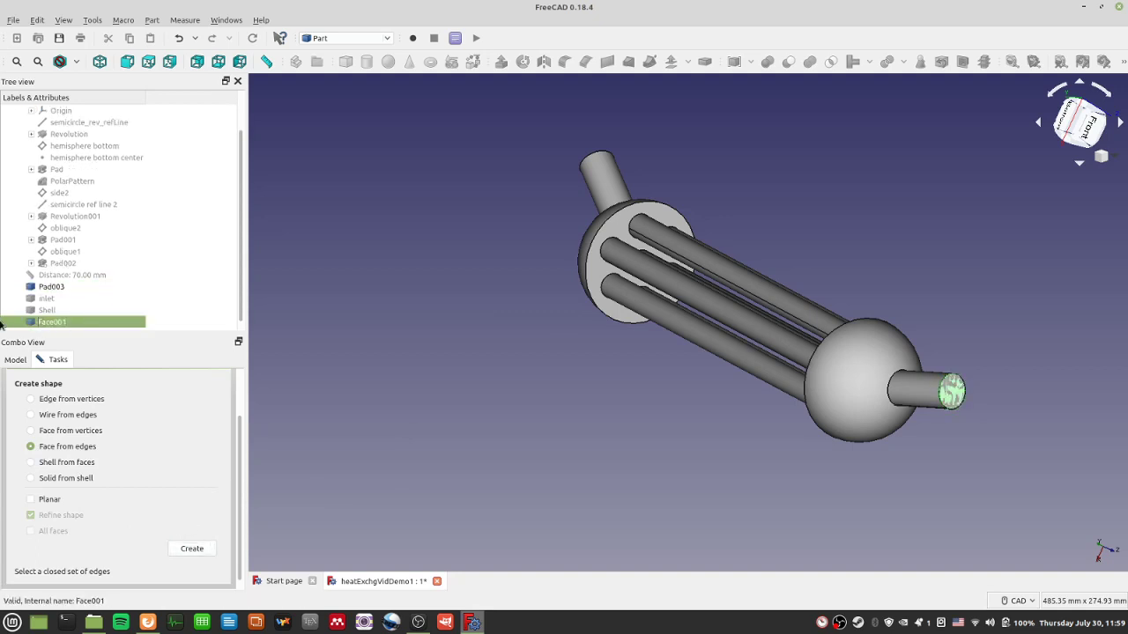
pyautogui.write('outlet')
pyautogui.press('Return')
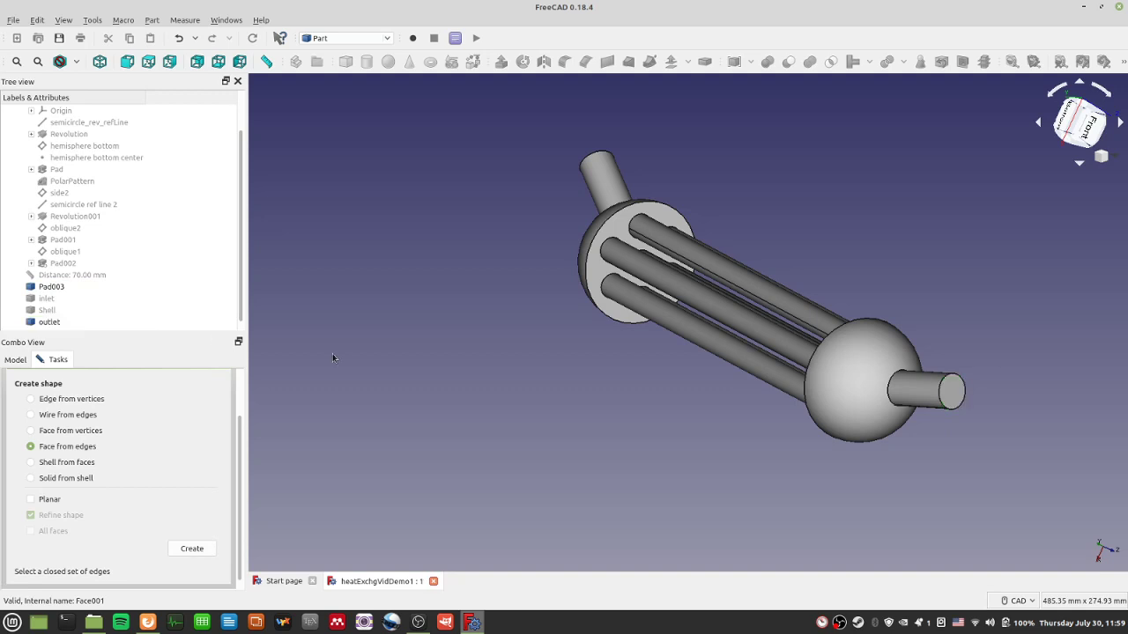
pyautogui.click(40, 298)
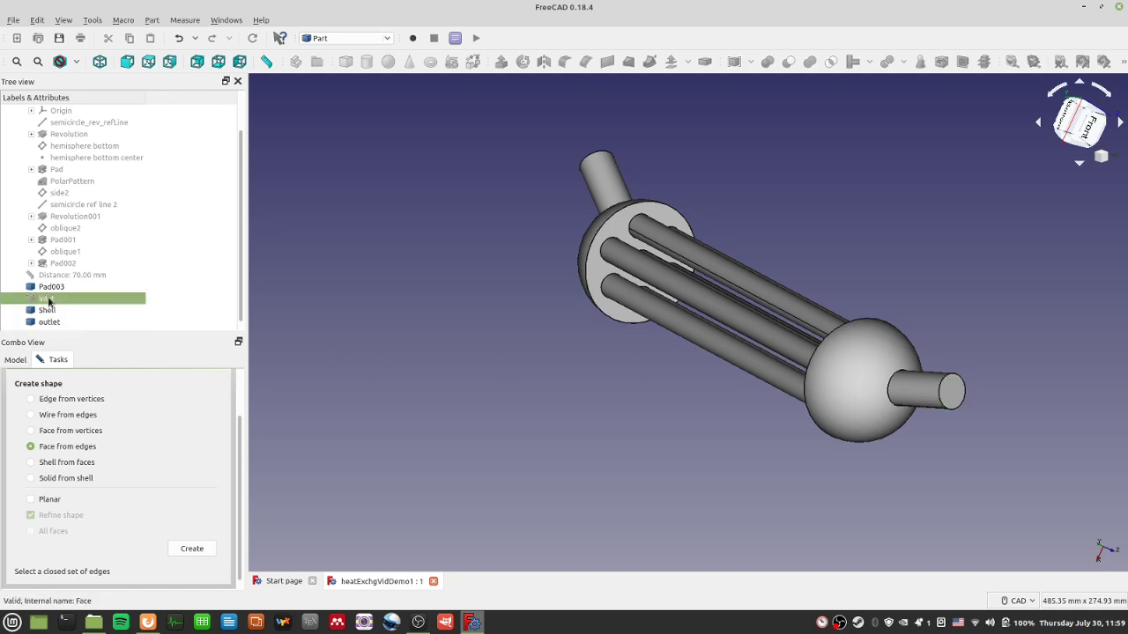
pyautogui.moveTo(616, 378); pyautogui.dragTo(972, 343, button='middle')
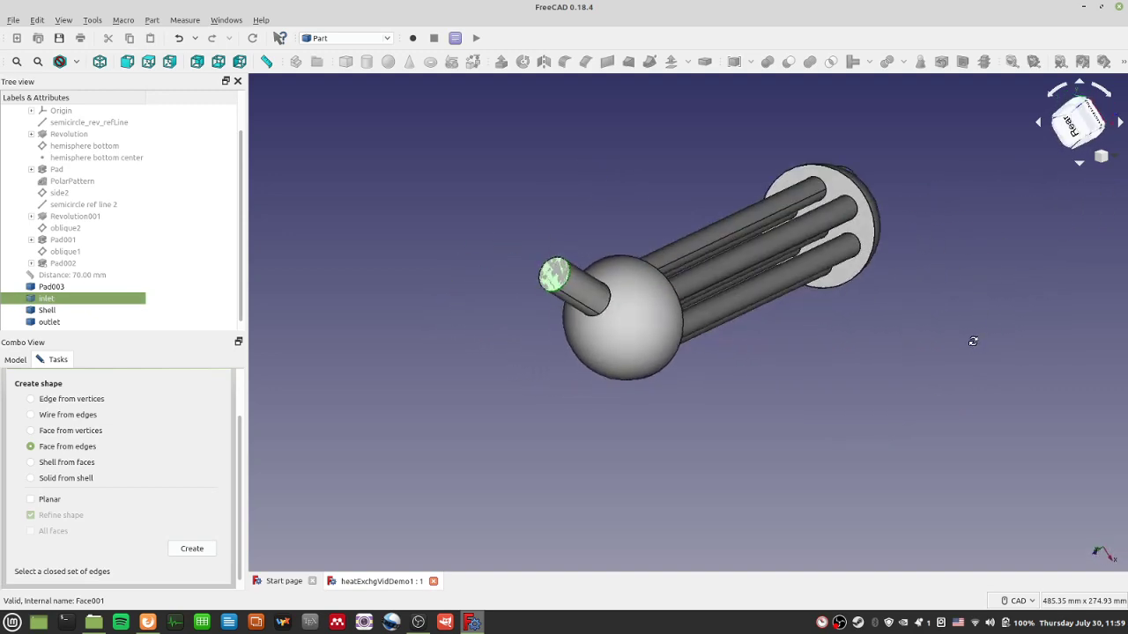
pyautogui.click(75, 333)
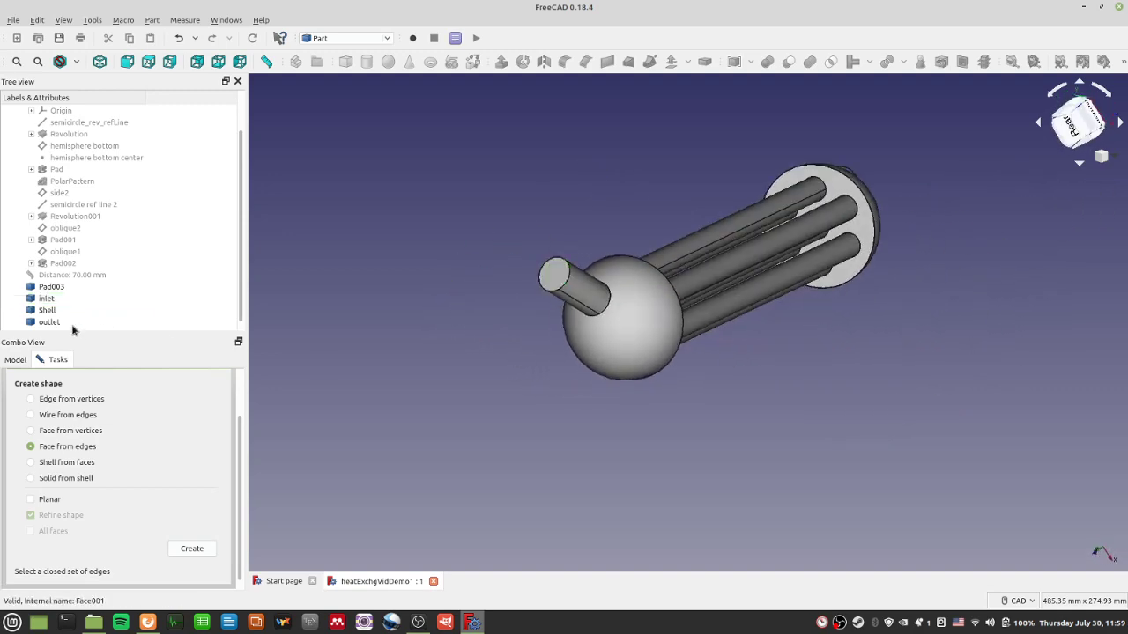
pyautogui.click(72, 323)
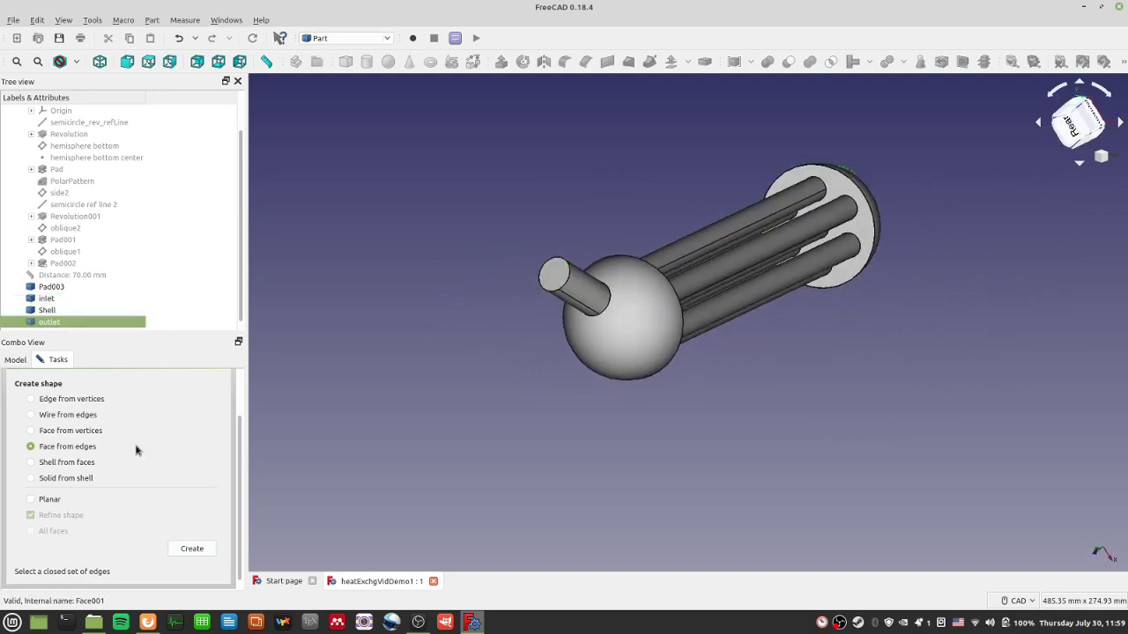
pyautogui.press('Delete')
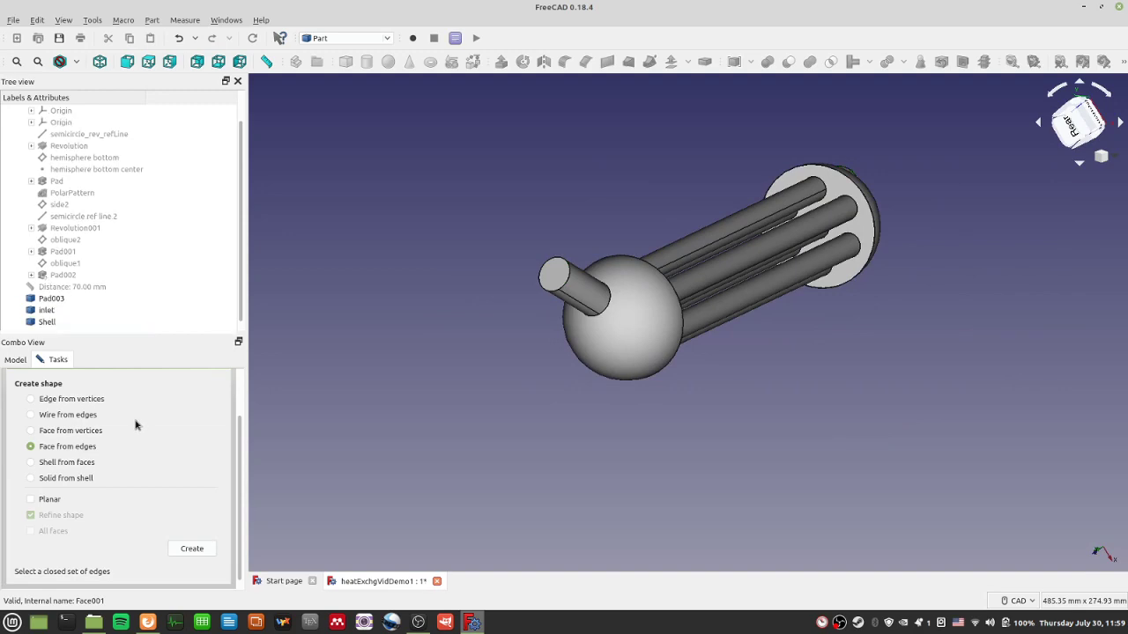
pyautogui.moveTo(308, 436); pyautogui.dragTo(758, 414, button='middle')
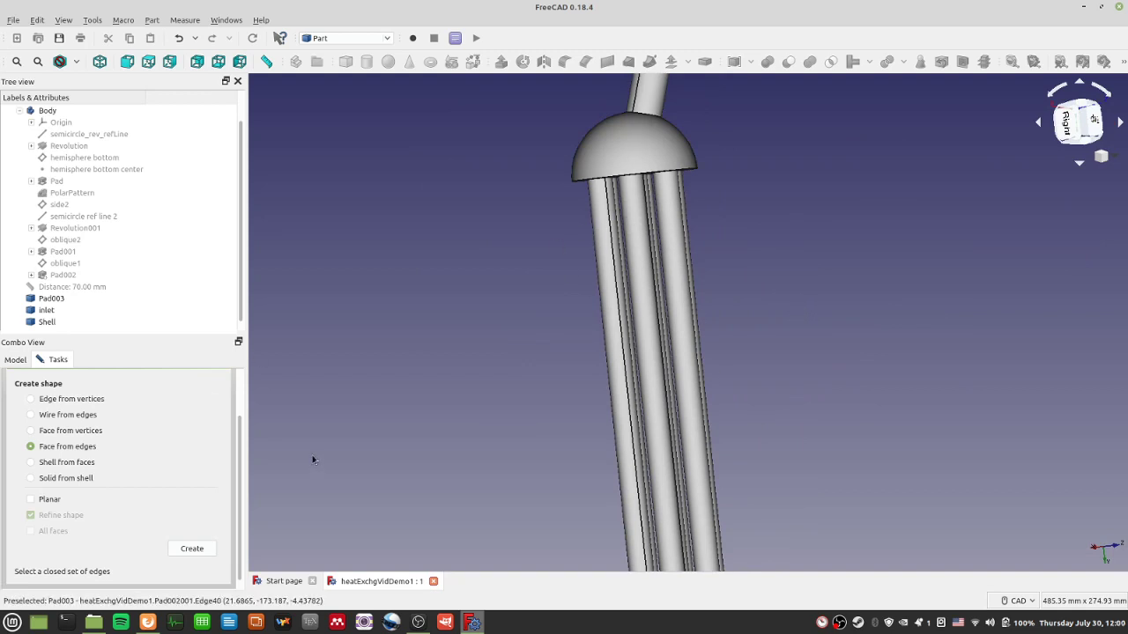
pyautogui.scroll(-1, 161, 194)
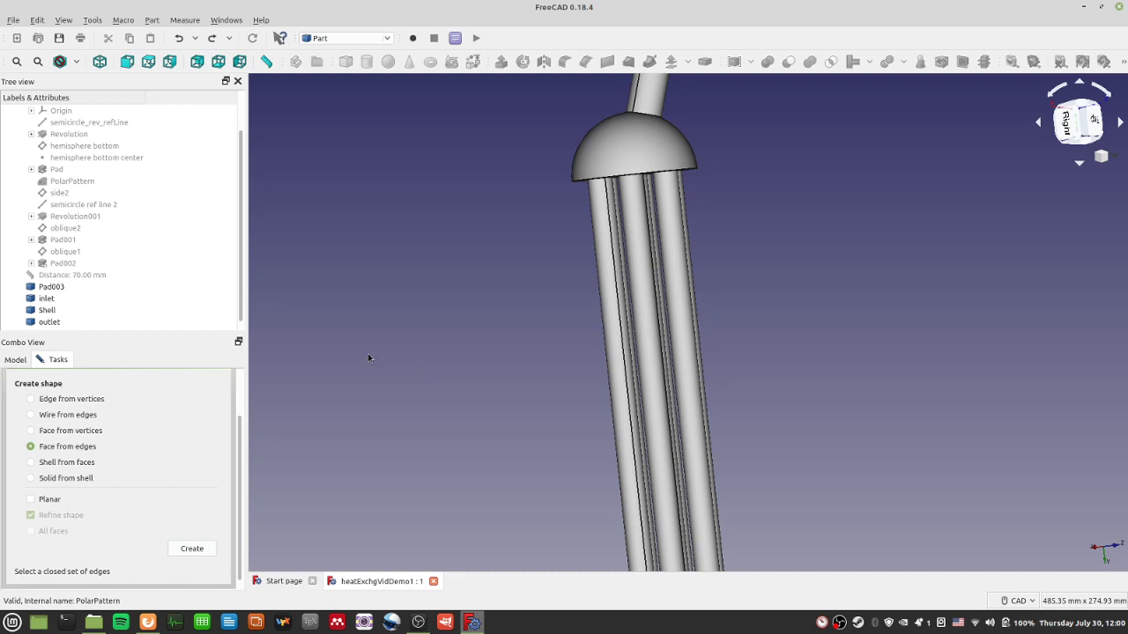
# Select the Pad003 solid and pick 'Shell from faces', keeping Refine shape checked
pyautogui.click(48, 312)
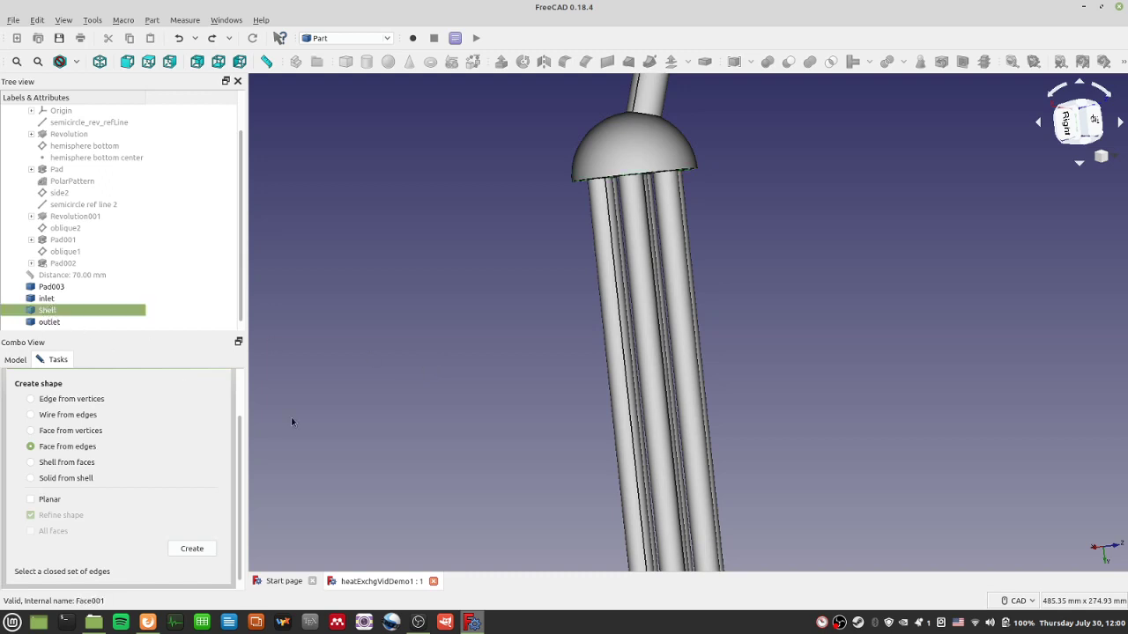
pyautogui.click(293, 422)
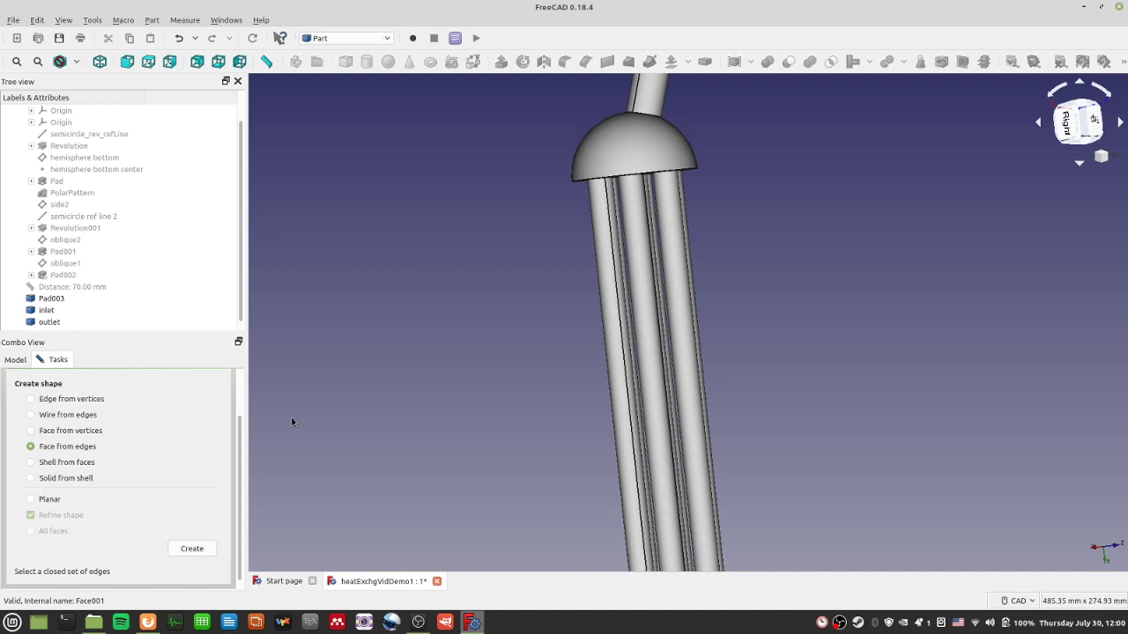
pyautogui.click(25, 300)
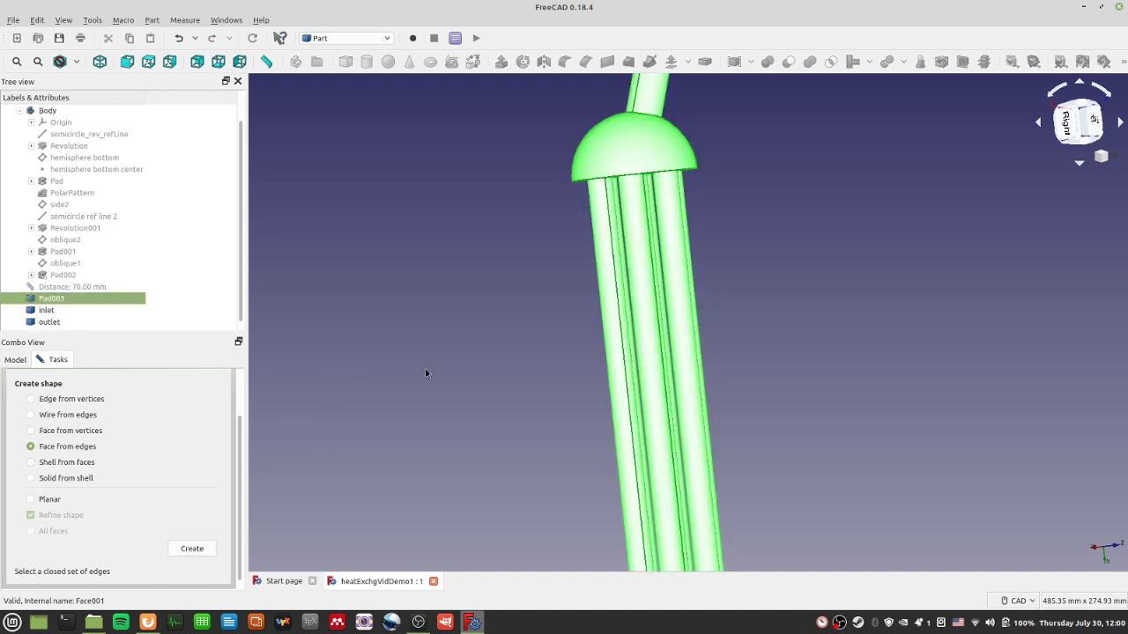
pyautogui.moveTo(426, 373); pyautogui.dragTo(743, 215, button='middle')
pyautogui.scroll(2, 748, 217)
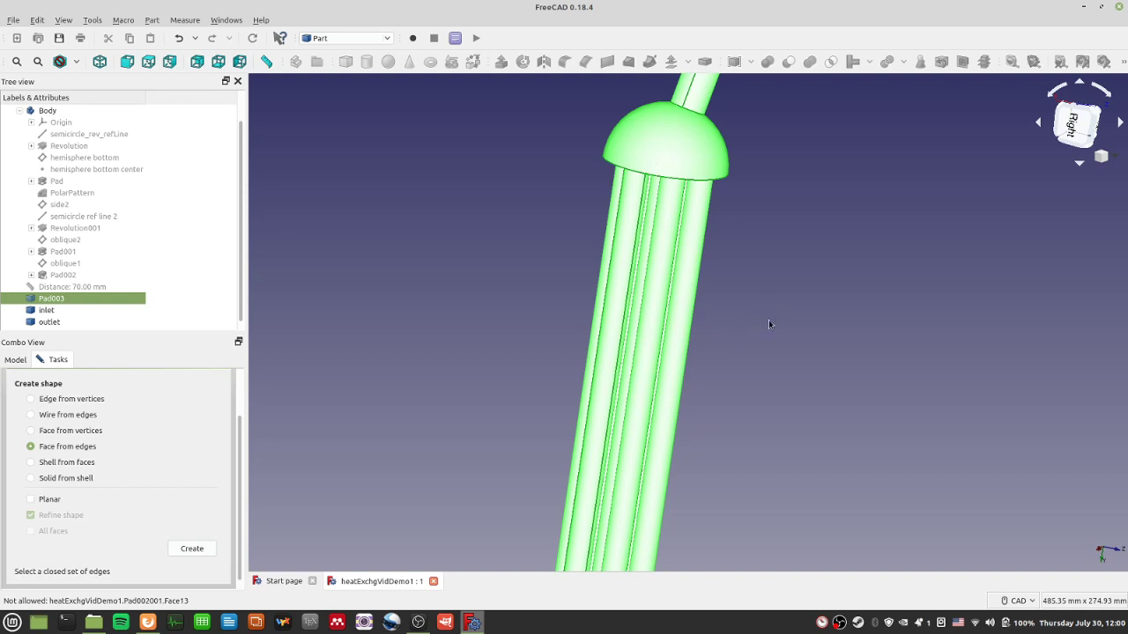
pyautogui.moveTo(770, 325); pyautogui.dragTo(786, 244, button='middle')
pyautogui.moveTo(762, 133); pyautogui.dragTo(765, 277, button='middle')
pyautogui.click(770, 280)
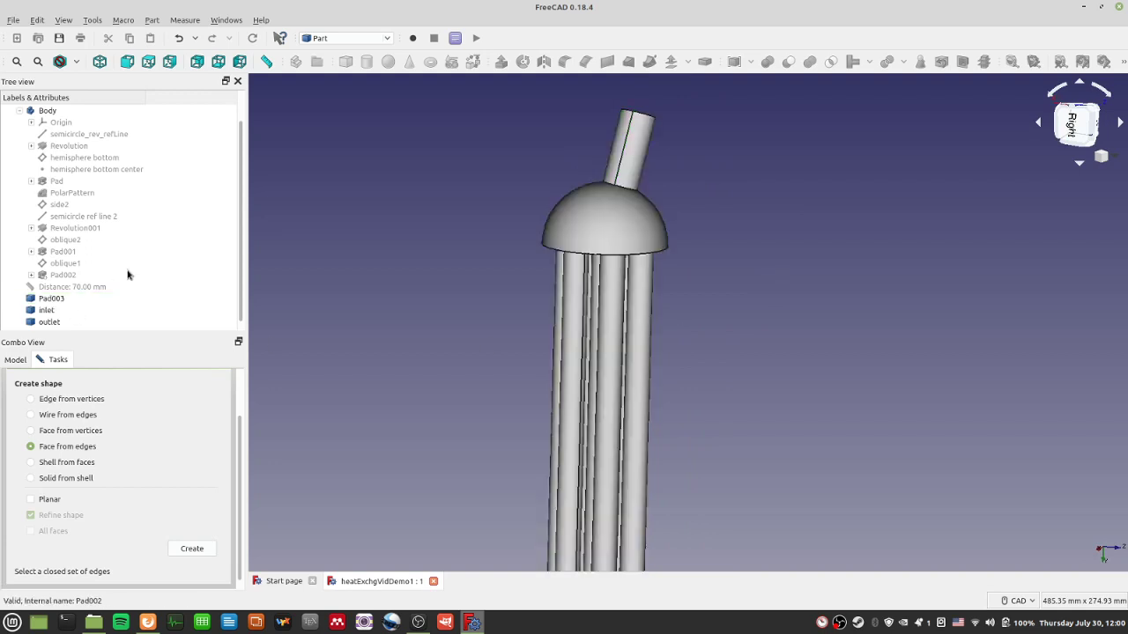
pyautogui.click(79, 299)
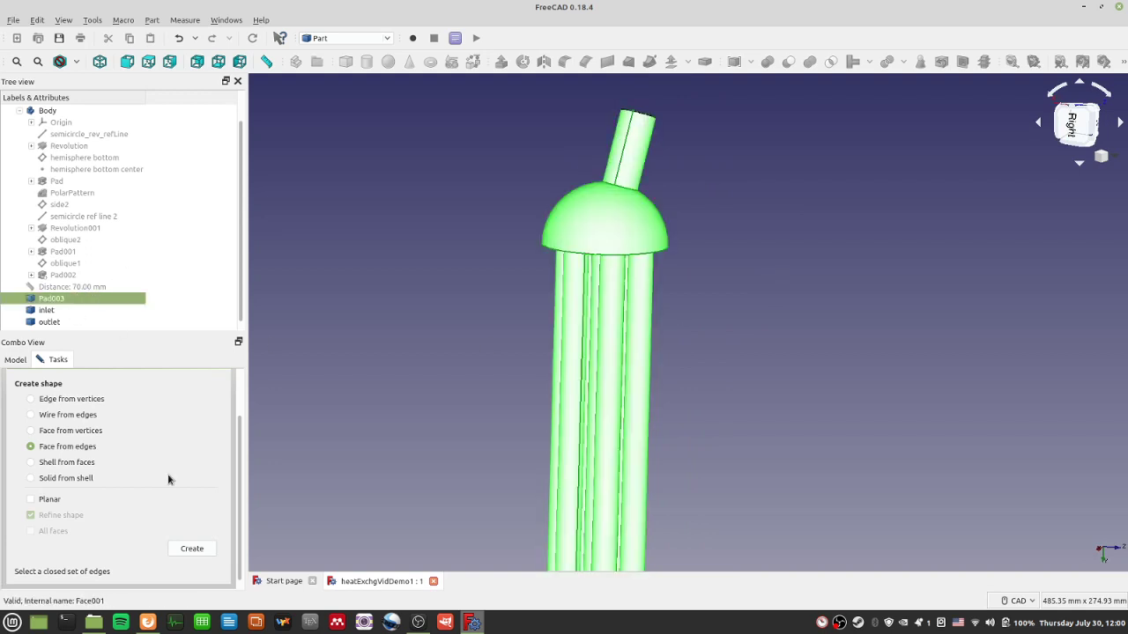
pyautogui.click(89, 464)
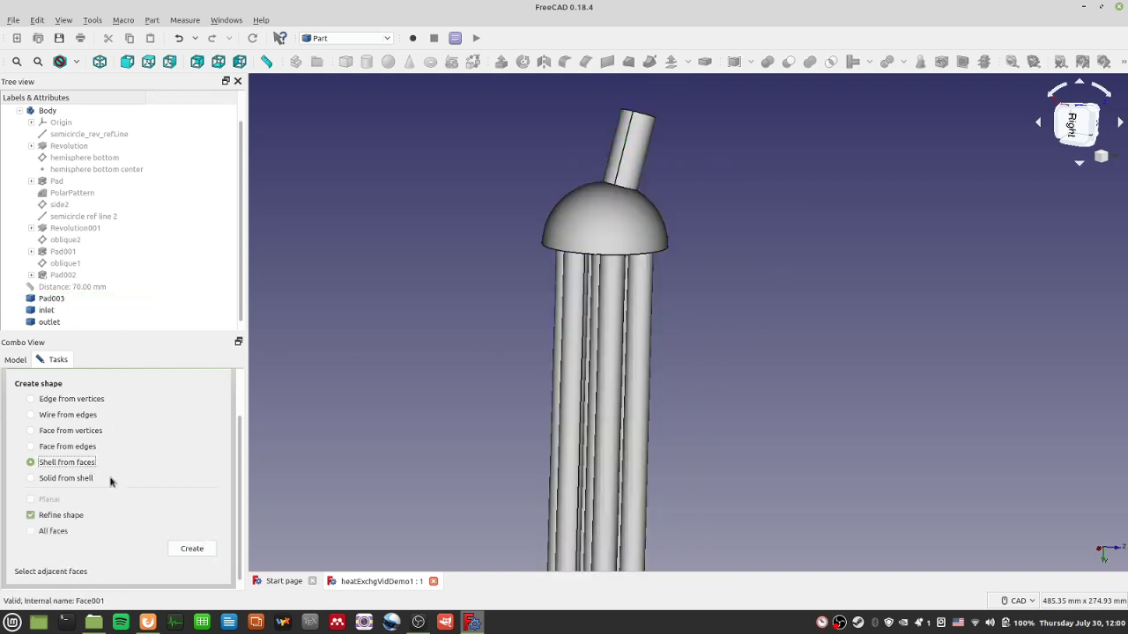
# Orbit to the outlet end and select the outlet object in the tree
pyautogui.click(628, 172)
pyautogui.click(674, 112)
pyautogui.rightClick(677, 155)
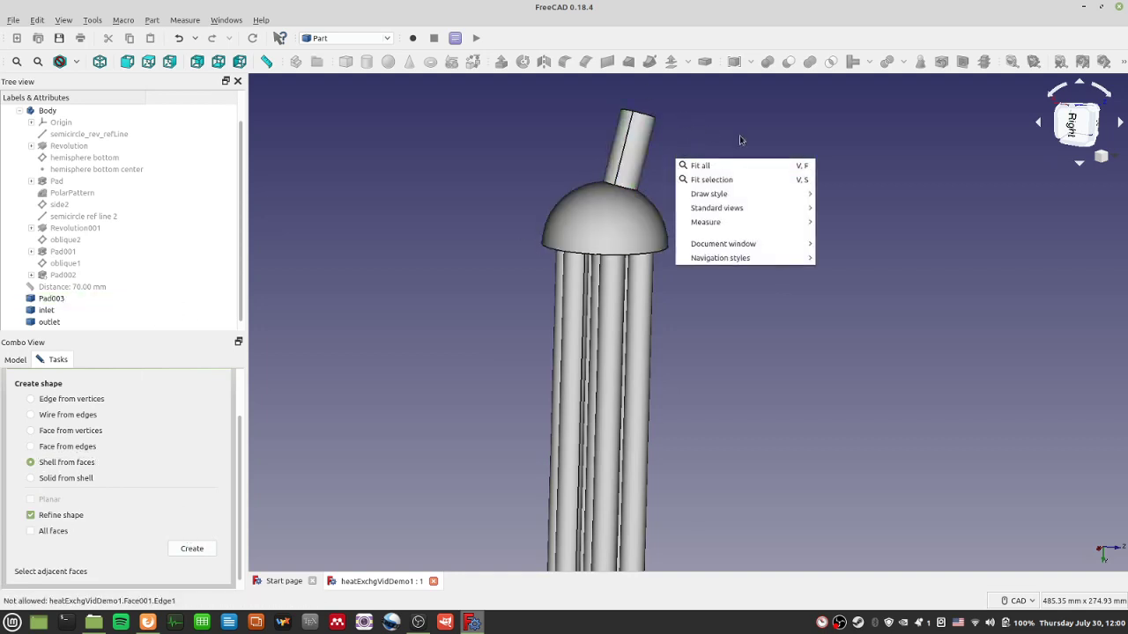
pyautogui.moveTo(740, 141); pyautogui.dragTo(706, 182, button='middle')
pyautogui.click(44, 310)
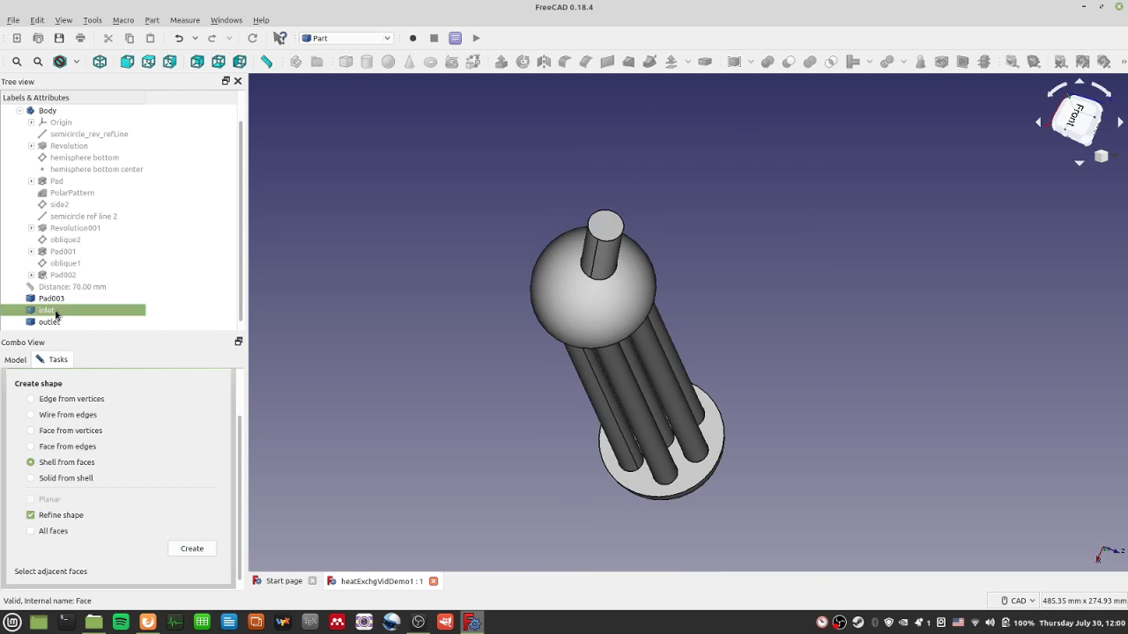
pyautogui.click(64, 323)
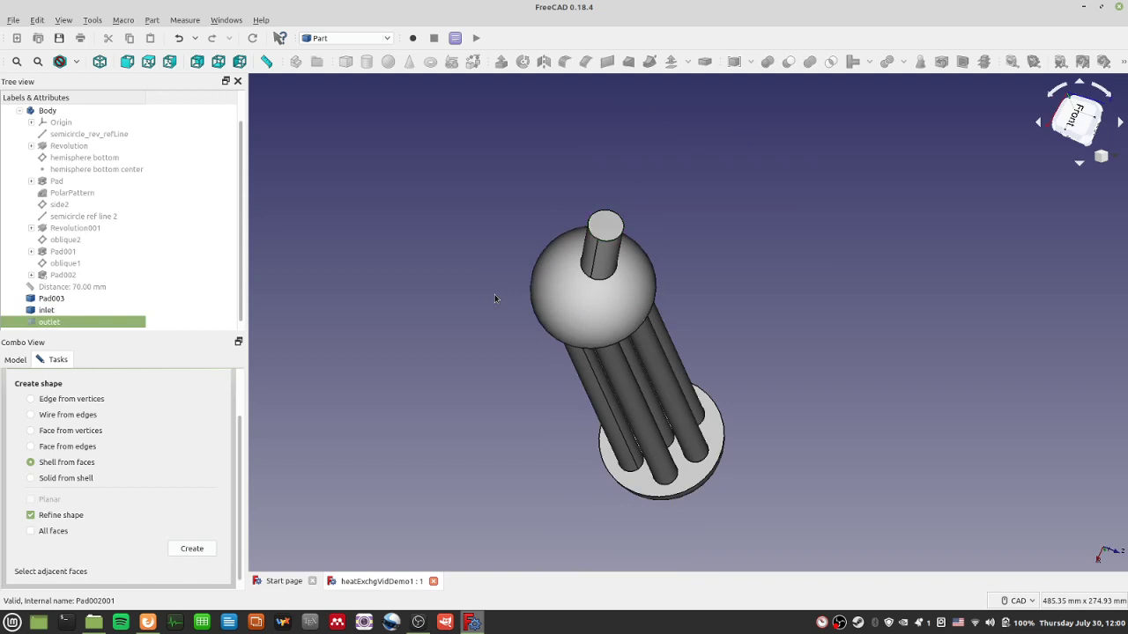
# Try picking the outlet's top and pipe faces, then reselect the outlet object
pyautogui.click(605, 231)
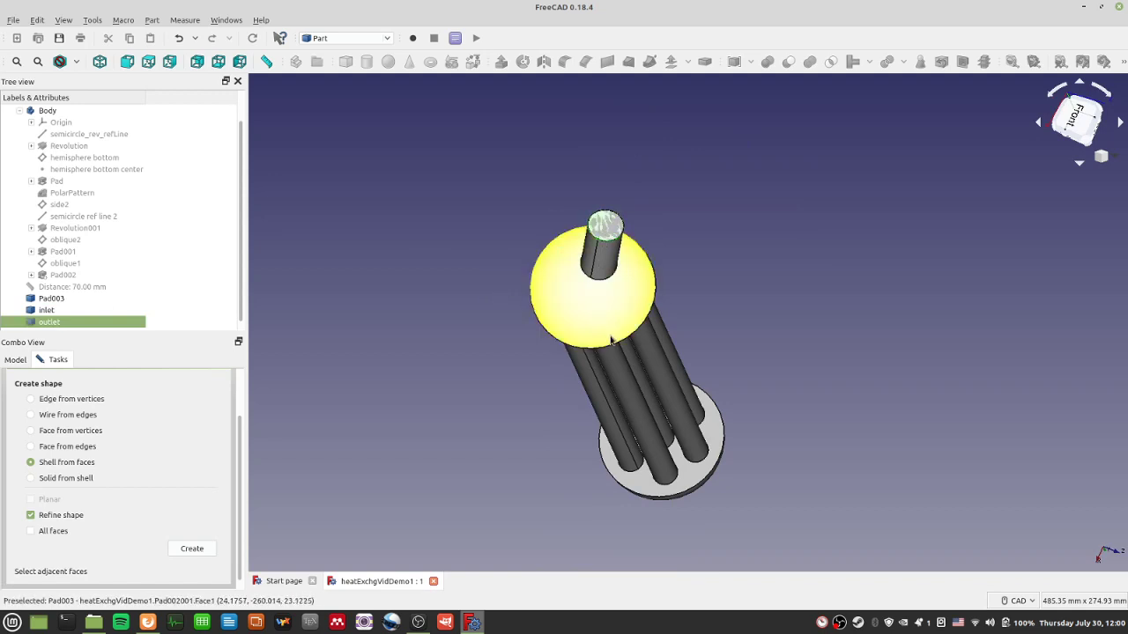
pyautogui.moveTo(771, 301); pyautogui.dragTo(755, 280, button='middle')
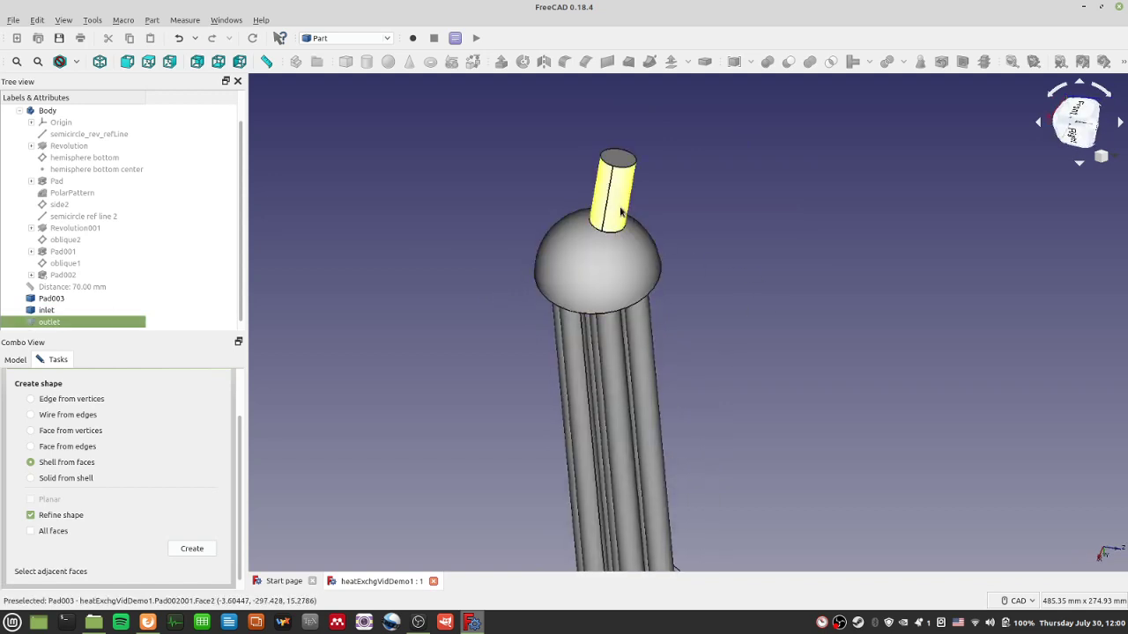
pyautogui.click(599, 269)
pyautogui.click(346, 333)
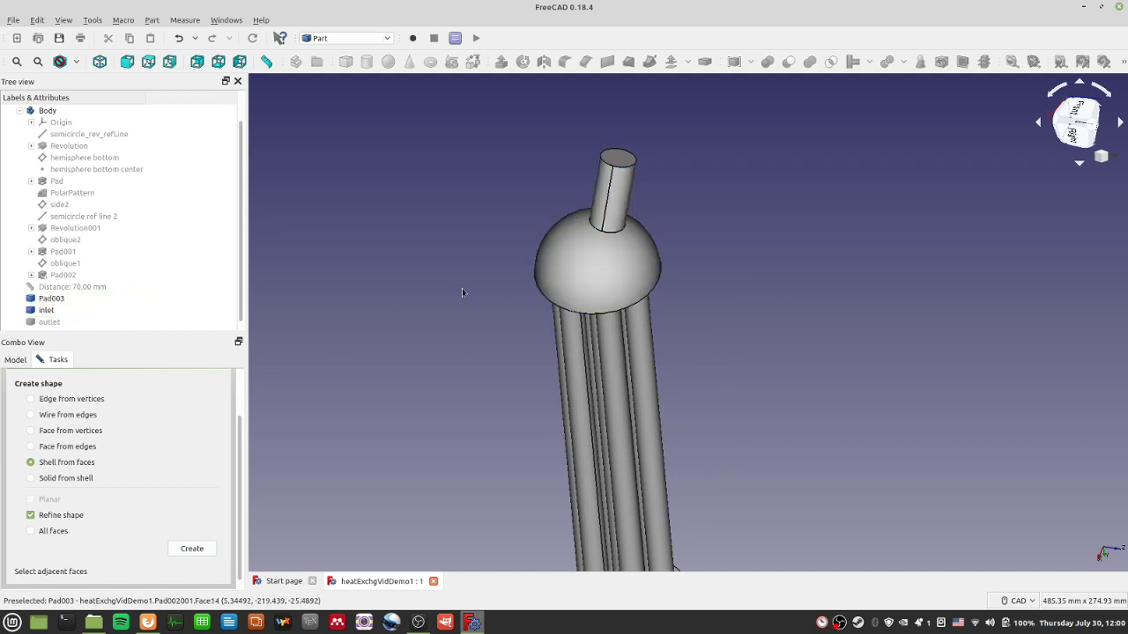
pyautogui.click(72, 323)
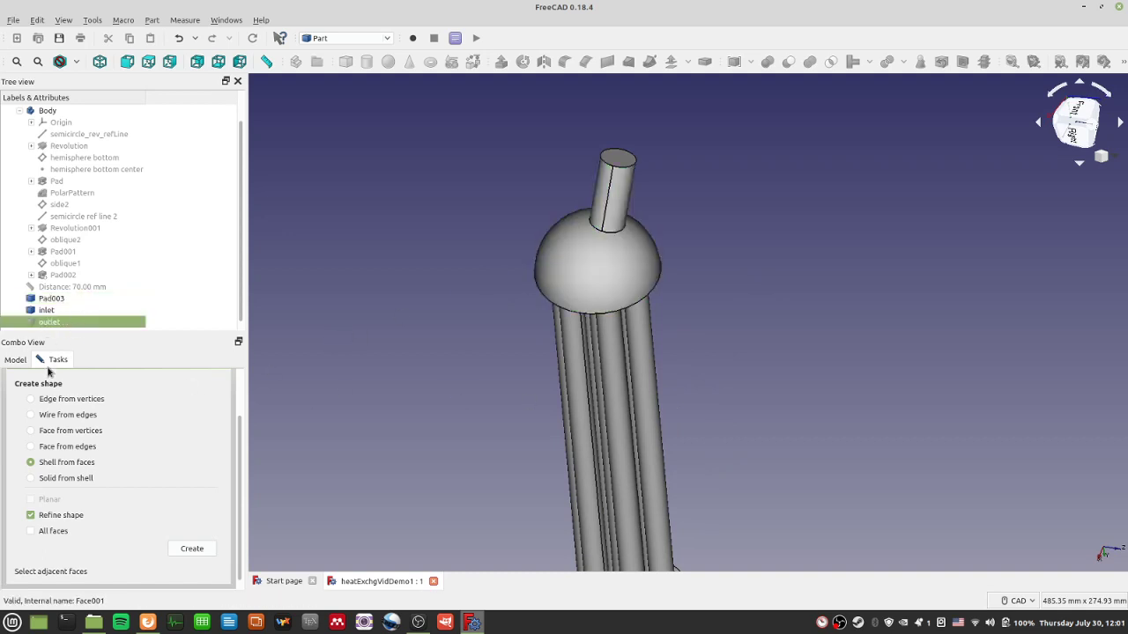
pyautogui.click(49, 311)
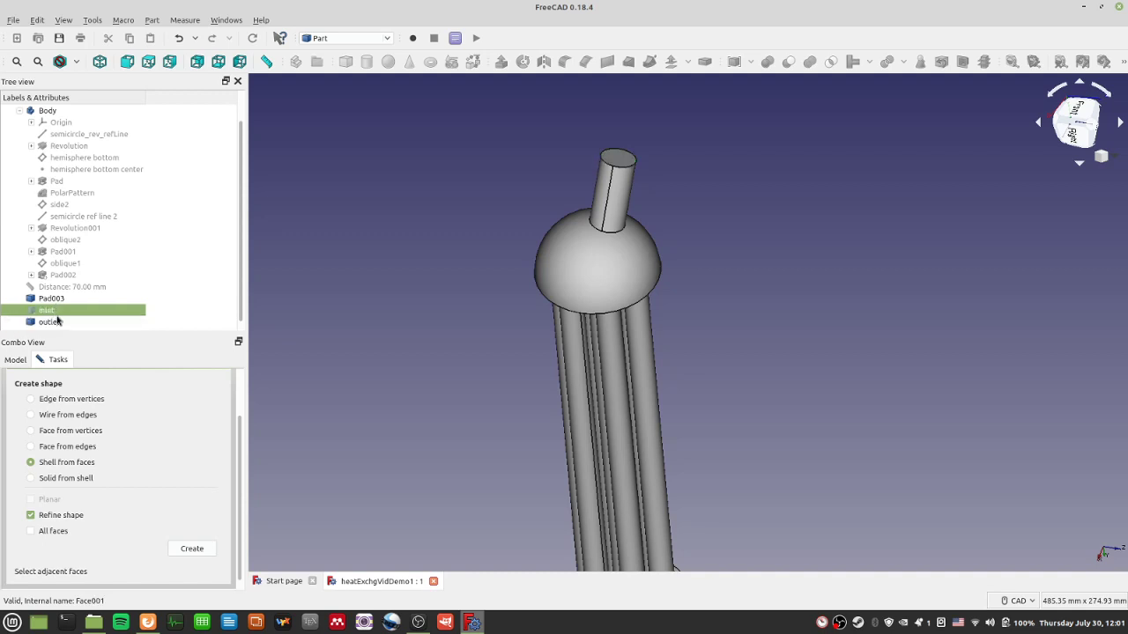
pyautogui.click(53, 323)
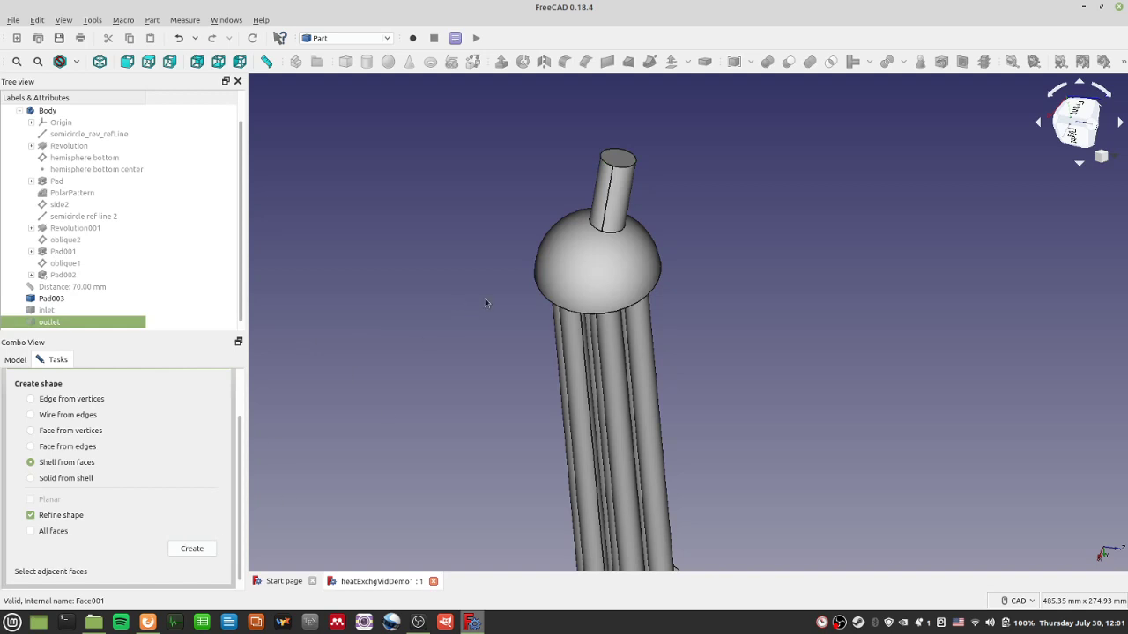
# Pick the outlet pipe and hemisphere faces, attempt Create, and dismiss the 'Wrong selection' error
pyautogui.keyDown('ctrl'); pyautogui.click(617, 194); pyautogui.keyUp('ctrl')
pyautogui.keyDown('ctrl'); pyautogui.click(597, 264); pyautogui.keyUp('ctrl')
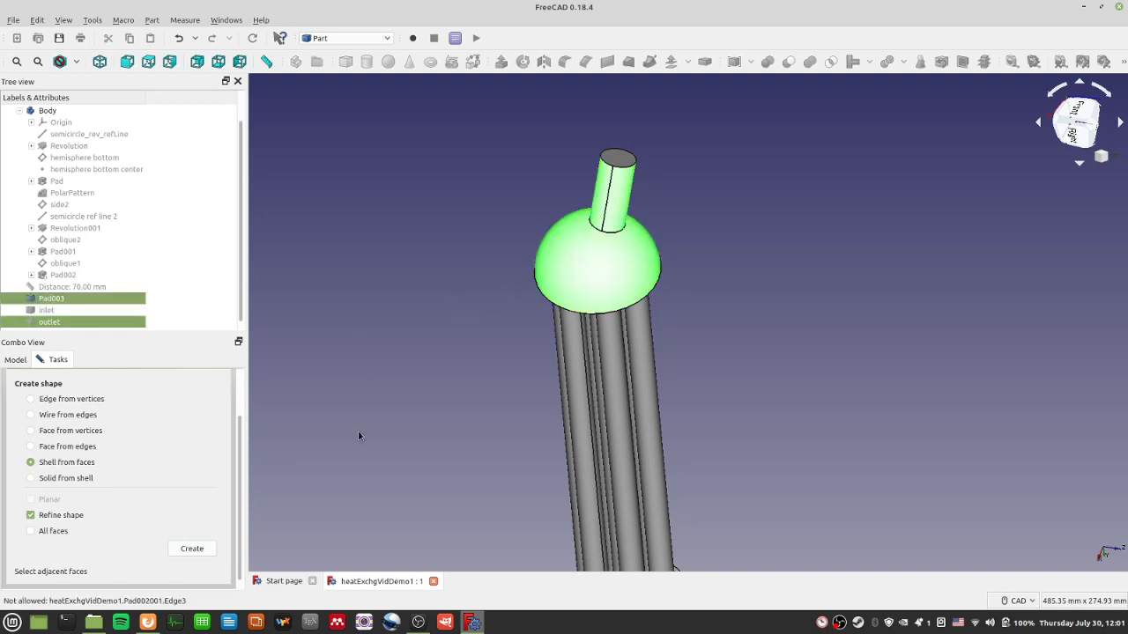
pyautogui.moveTo(380, 450); pyautogui.dragTo(450, 329, button='middle')
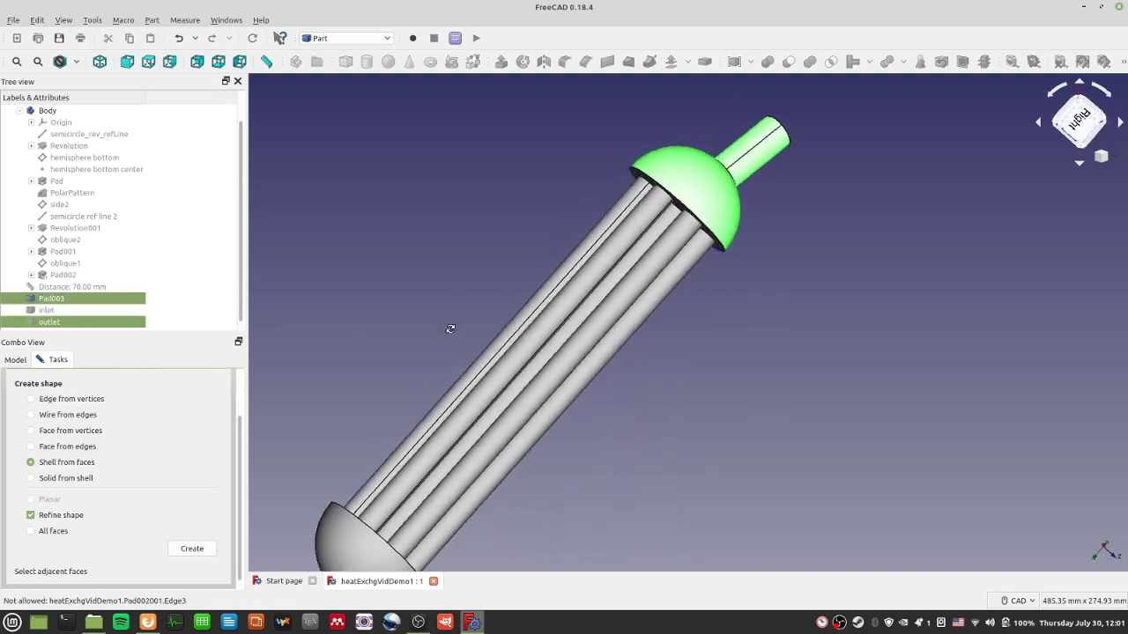
pyautogui.click(192, 549)
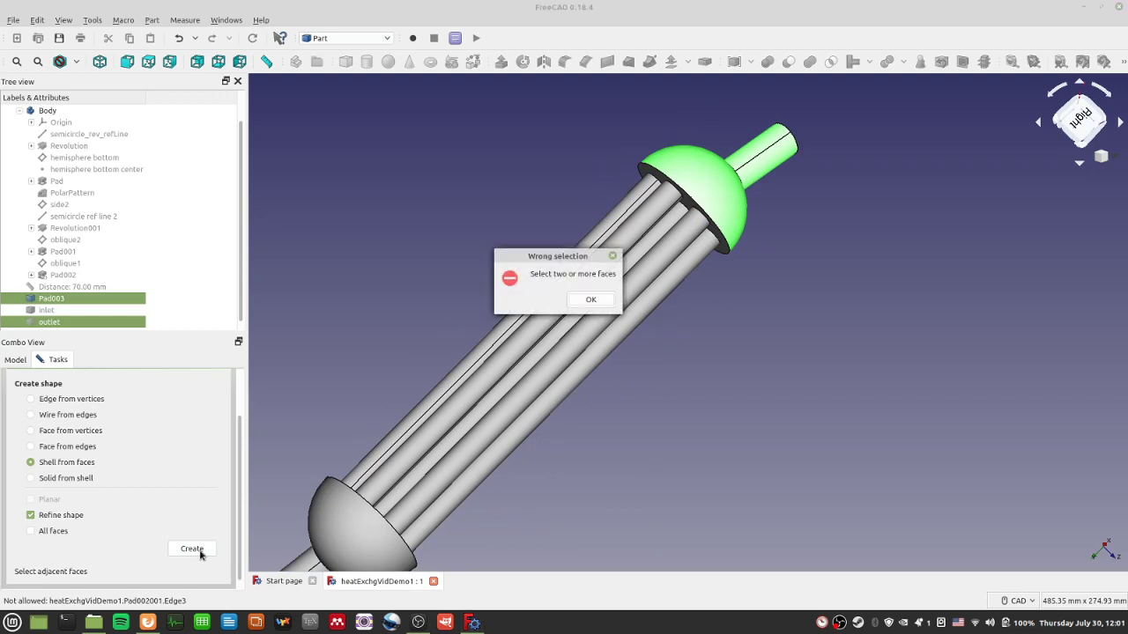
pyautogui.click(590, 300)
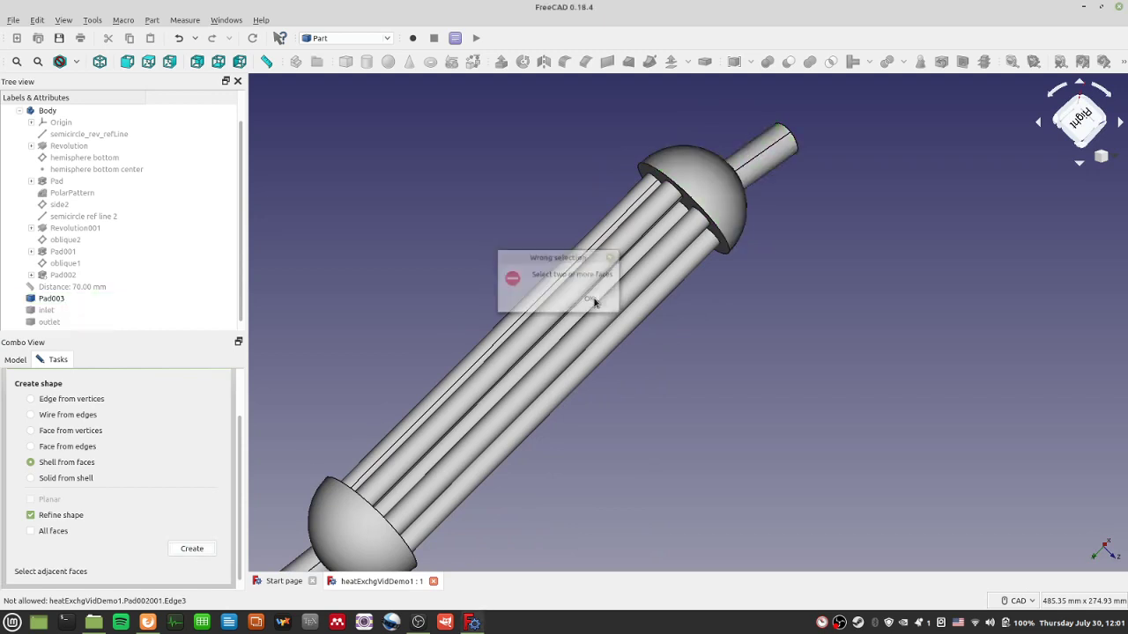
# Re-pick the outlet pipe and hemisphere faces, create the shell, and select the new Shell
pyautogui.click(762, 150)
pyautogui.keyDown('ctrl'); pyautogui.click(742, 189); pyautogui.keyUp('ctrl')
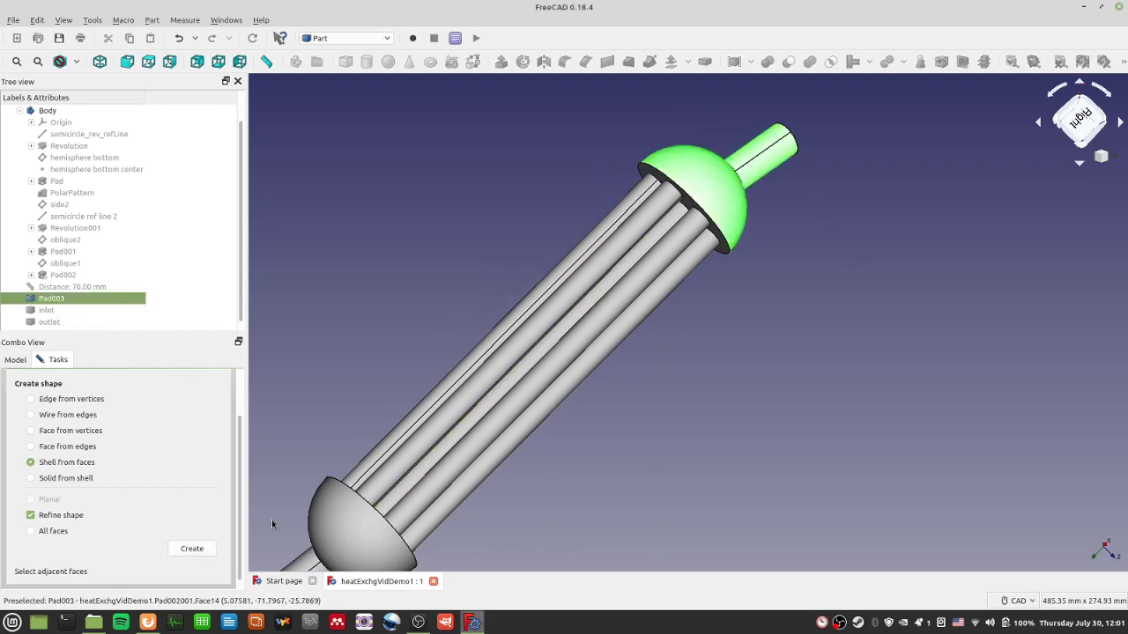
pyautogui.click(187, 549)
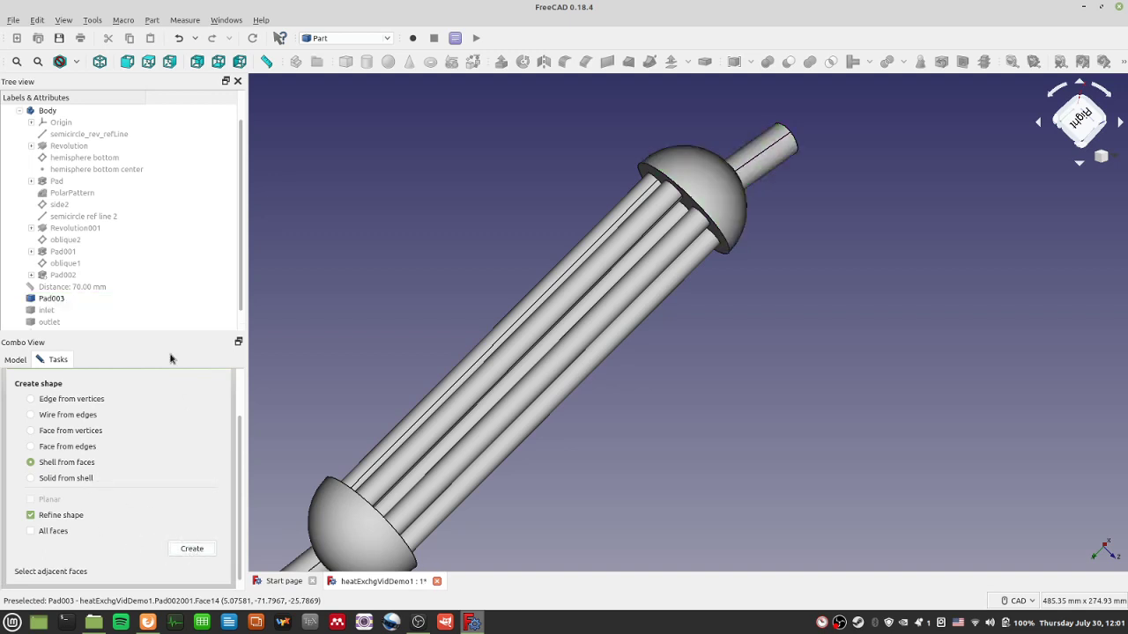
pyautogui.click(46, 323)
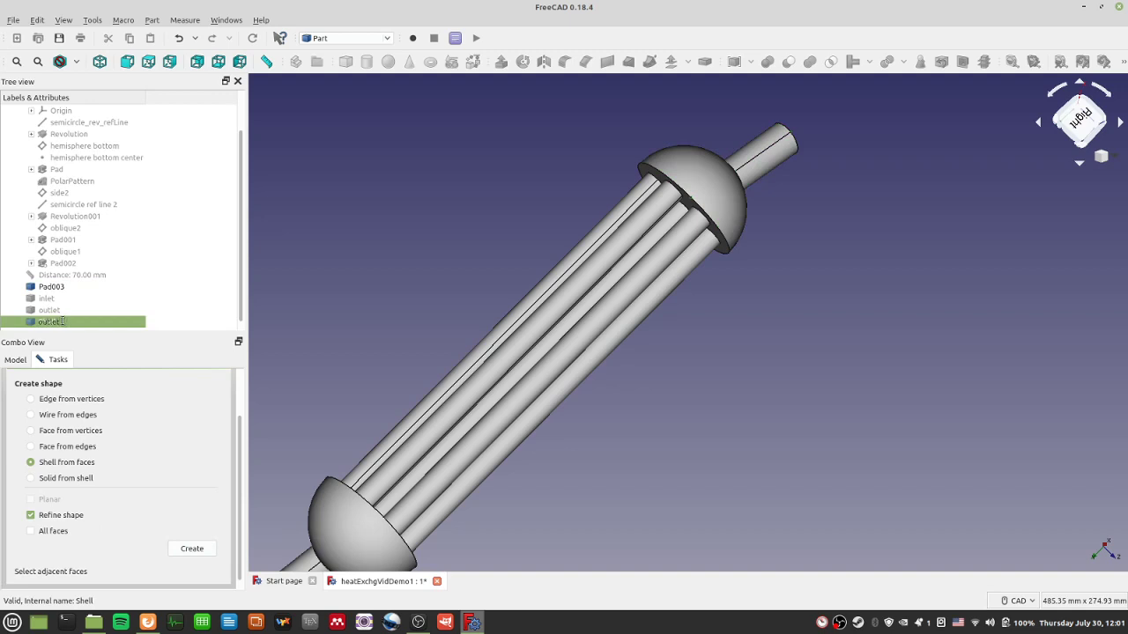
# Name the new shell outlethemisphere and save the document
pyautogui.write('re')
pyautogui.press('Return')
pyautogui.click(690, 325)
pyautogui.hotkey('ctrl', 's')
# Hide Pad003, outlet and outlethemisphere in the tree
pyautogui.click(117, 313)
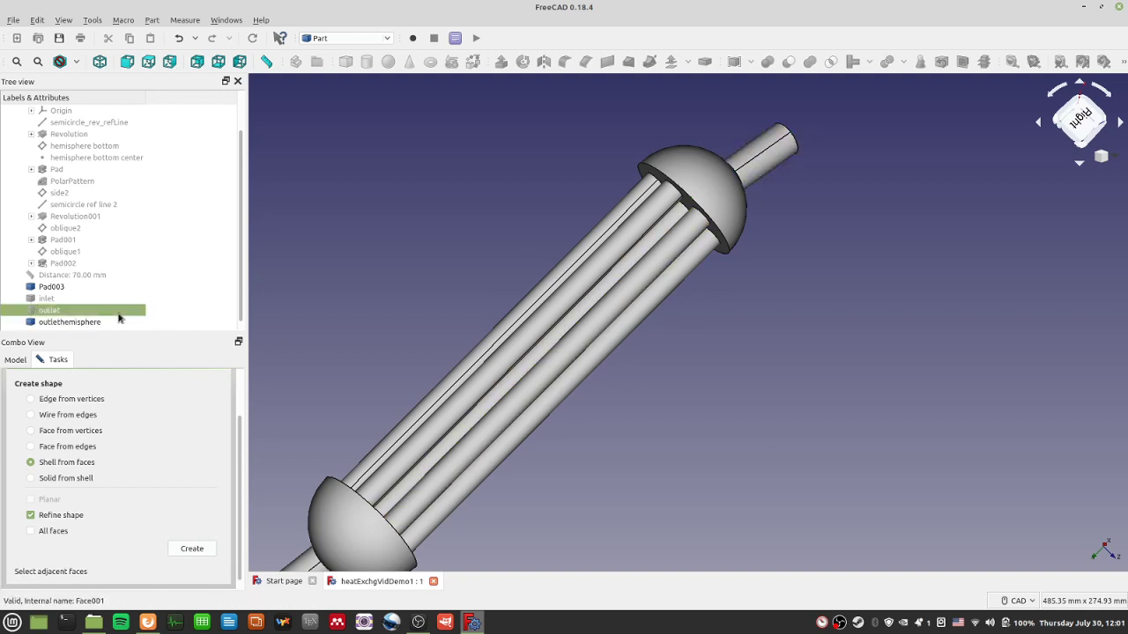
pyautogui.click(139, 323)
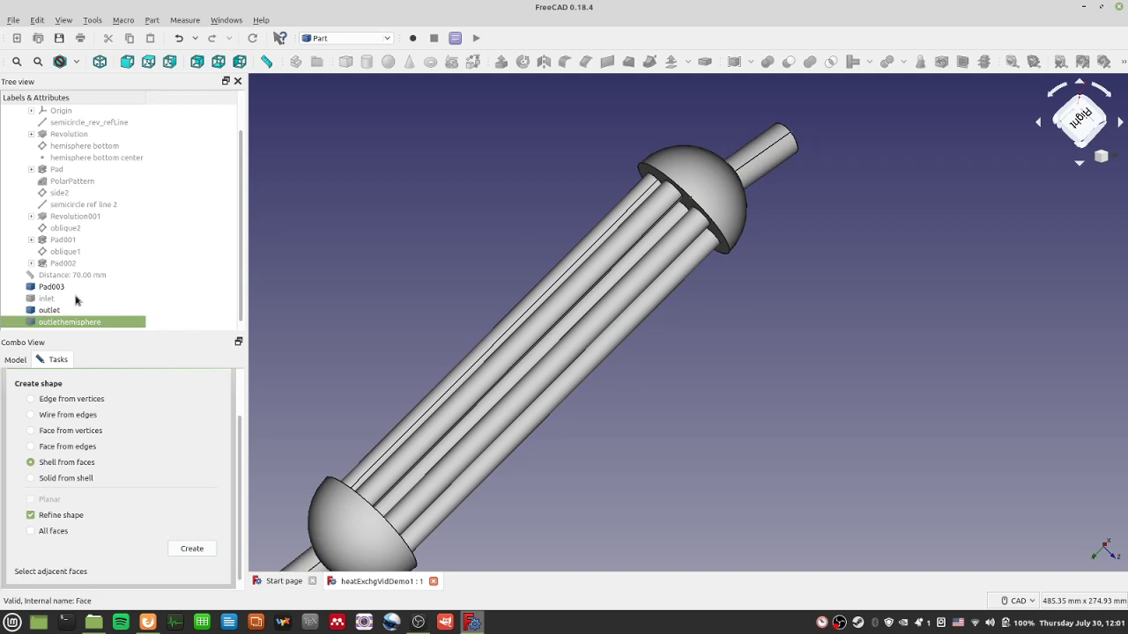
pyautogui.click(58, 287)
pyautogui.press('space')
pyautogui.click(62, 311)
pyautogui.press('space')
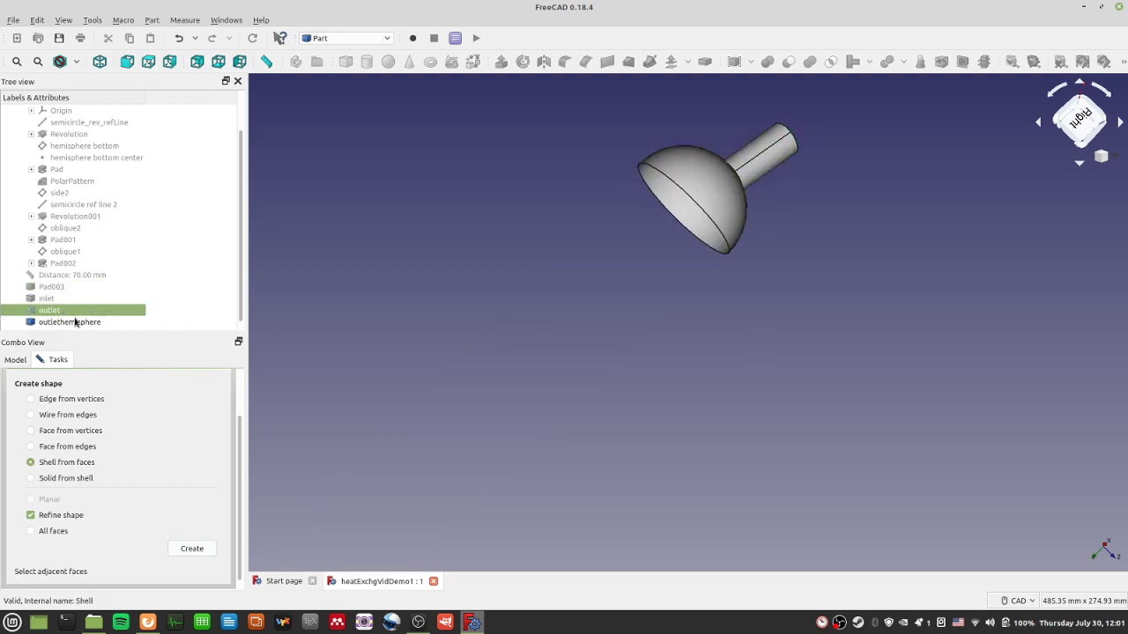
pyautogui.click(76, 322)
pyautogui.press('space')
# Show outlet and outlethemisphere again without Pad003 and orbit around the shell
pyautogui.click(71, 312)
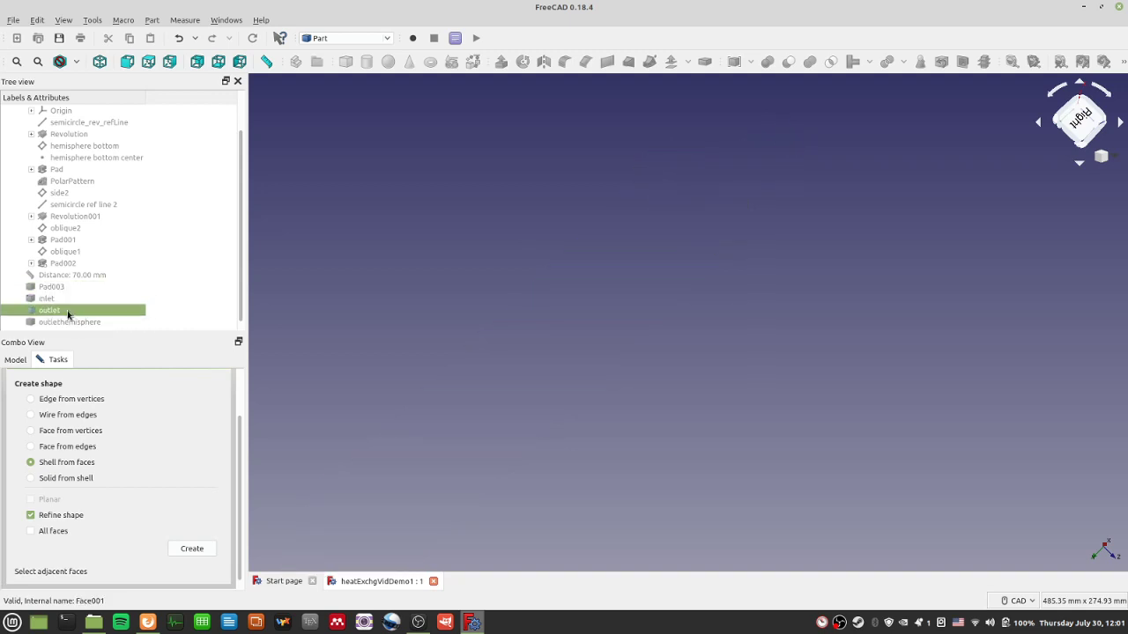
pyautogui.press('space')
pyautogui.click(82, 324)
pyautogui.press('space')
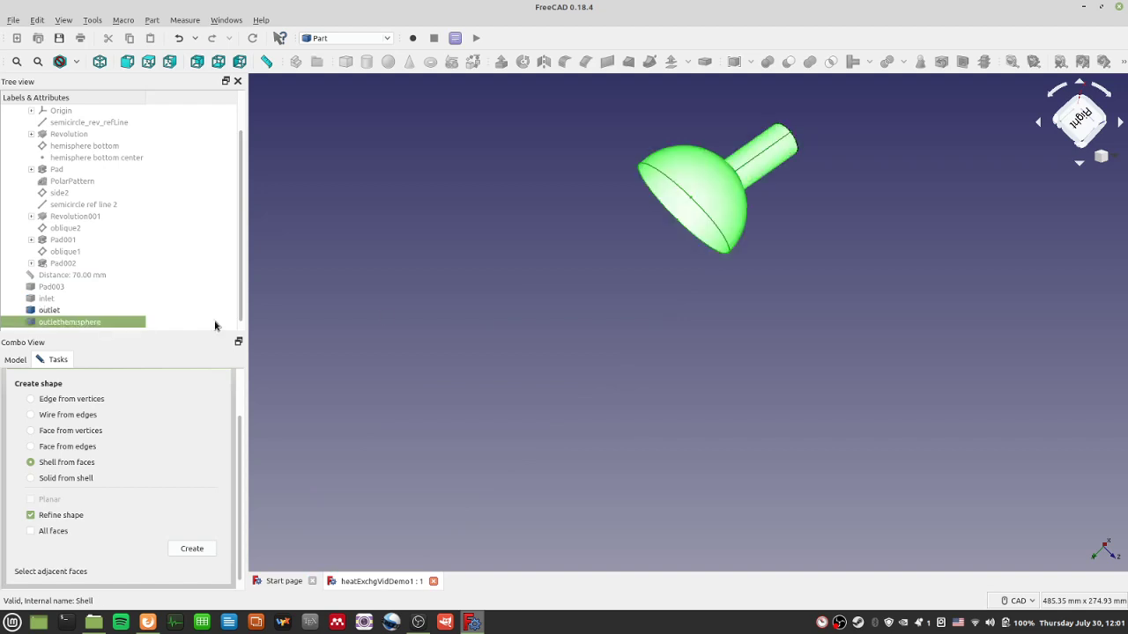
pyautogui.moveTo(493, 370); pyautogui.dragTo(743, 256, button='middle')
# Hide outlet and outlethemisphere, show Pad003 again, and orbit the whole heat exchanger
pyautogui.click(68, 310)
pyautogui.press('space')
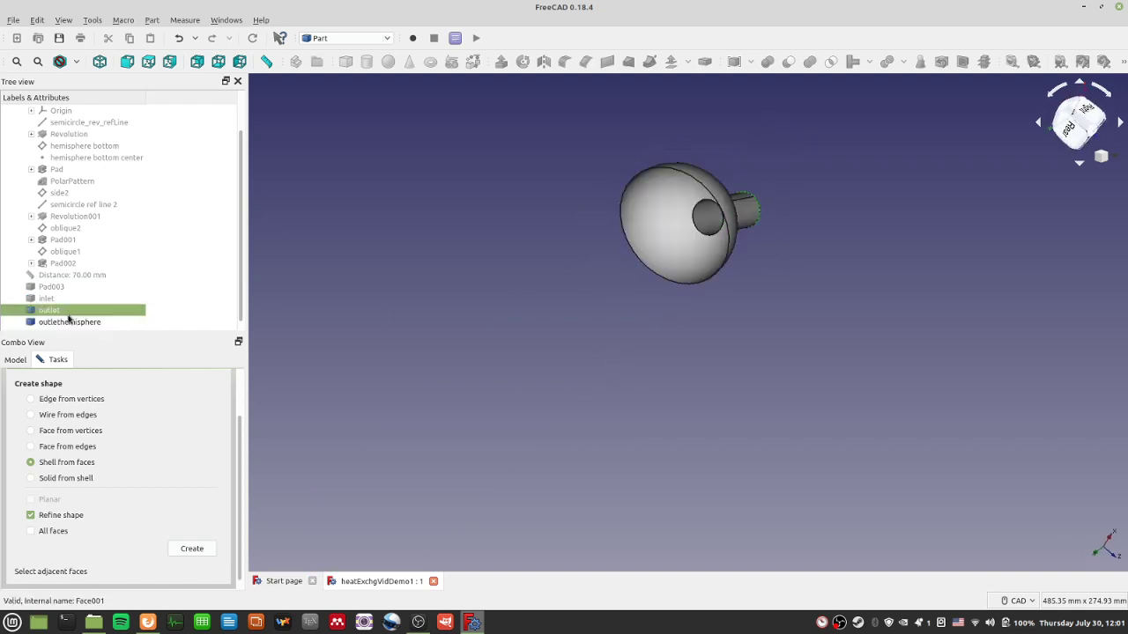
pyautogui.click(71, 322)
pyautogui.press('space')
pyautogui.click(55, 288)
pyautogui.press('space')
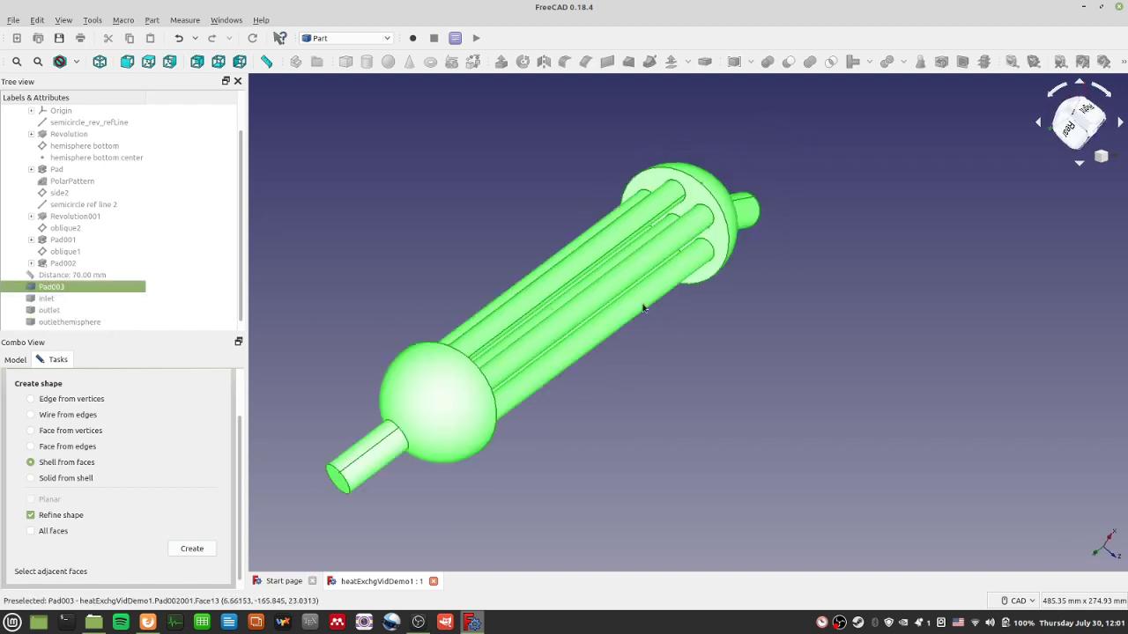
pyautogui.click(745, 359)
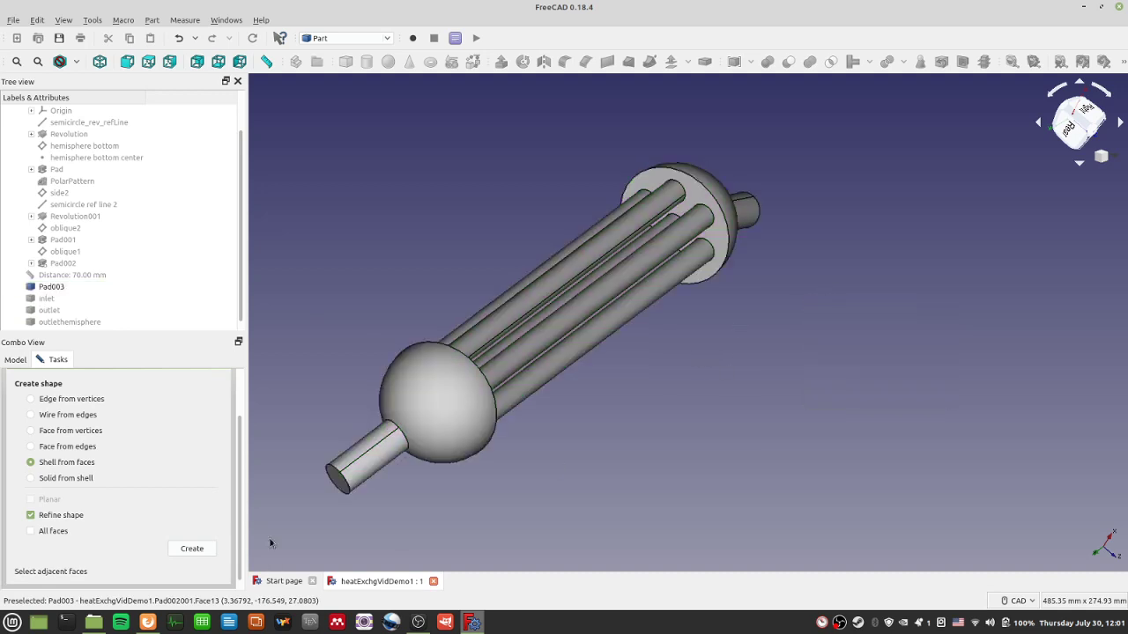
pyautogui.moveTo(655, 391); pyautogui.dragTo(668, 227, button='middle')
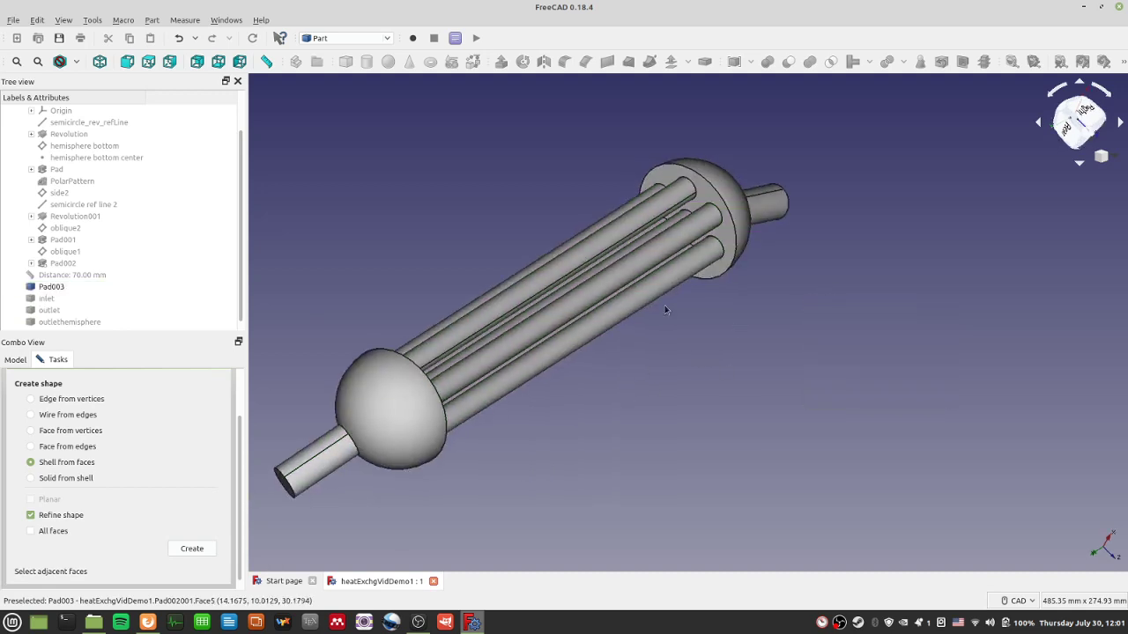
# Select two tube faces and the end-plate face and create a shell from them
pyautogui.click(691, 240)
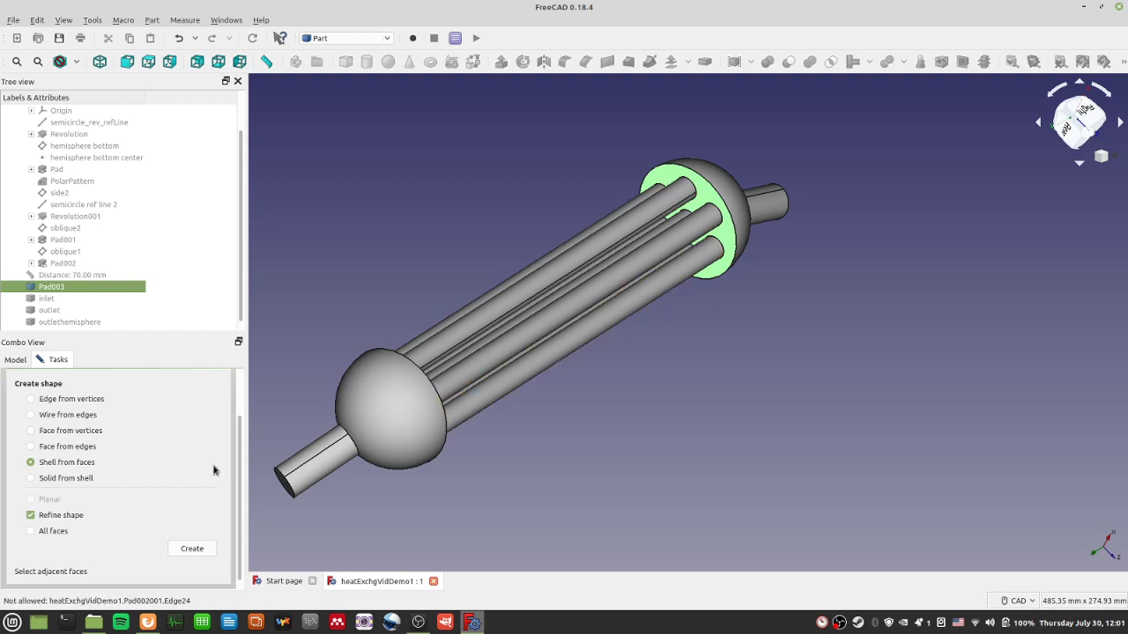
pyautogui.moveTo(635, 345); pyautogui.dragTo(650, 382, button='middle')
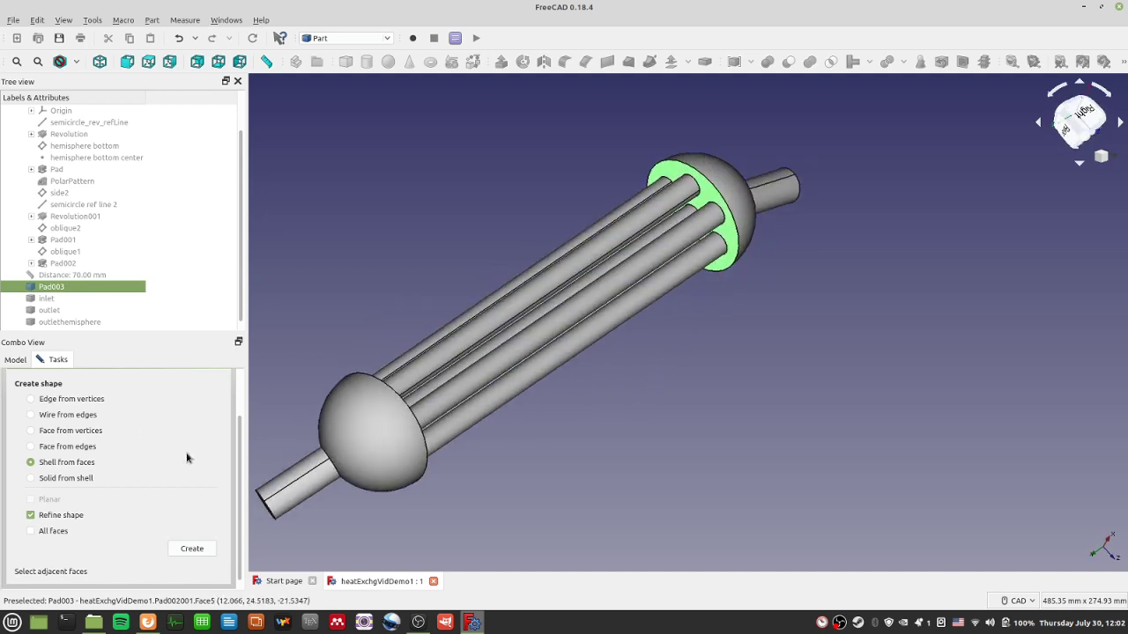
pyautogui.click(642, 261)
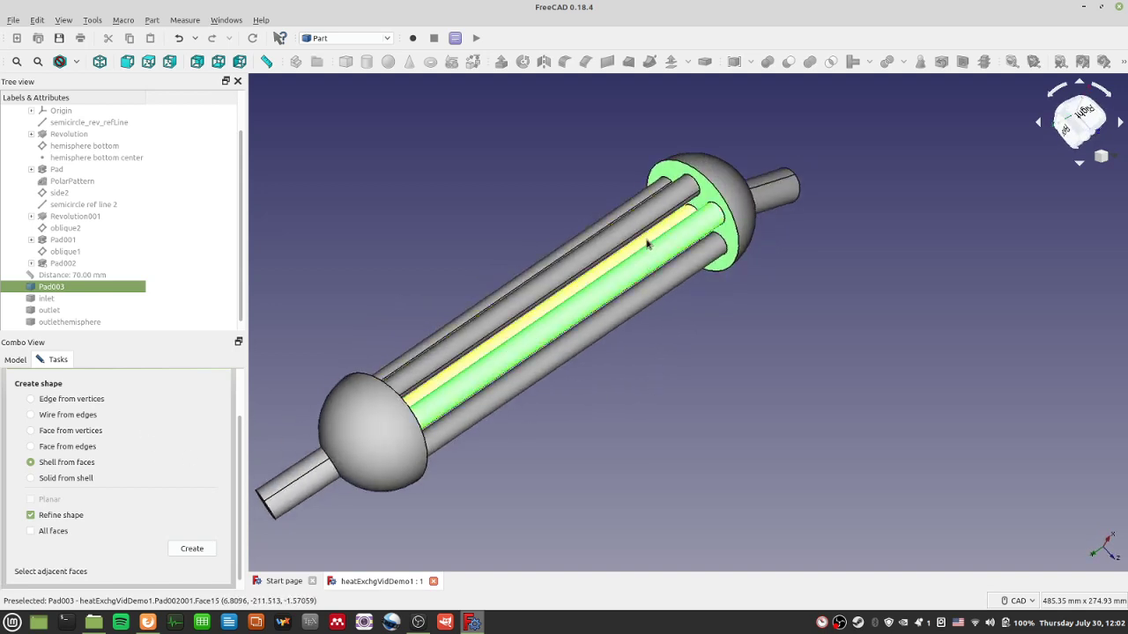
pyautogui.keyDown('ctrl'); pyautogui.click(642, 222); pyautogui.keyUp('ctrl')
pyautogui.moveTo(617, 326); pyautogui.dragTo(1009, 310, button='middle')
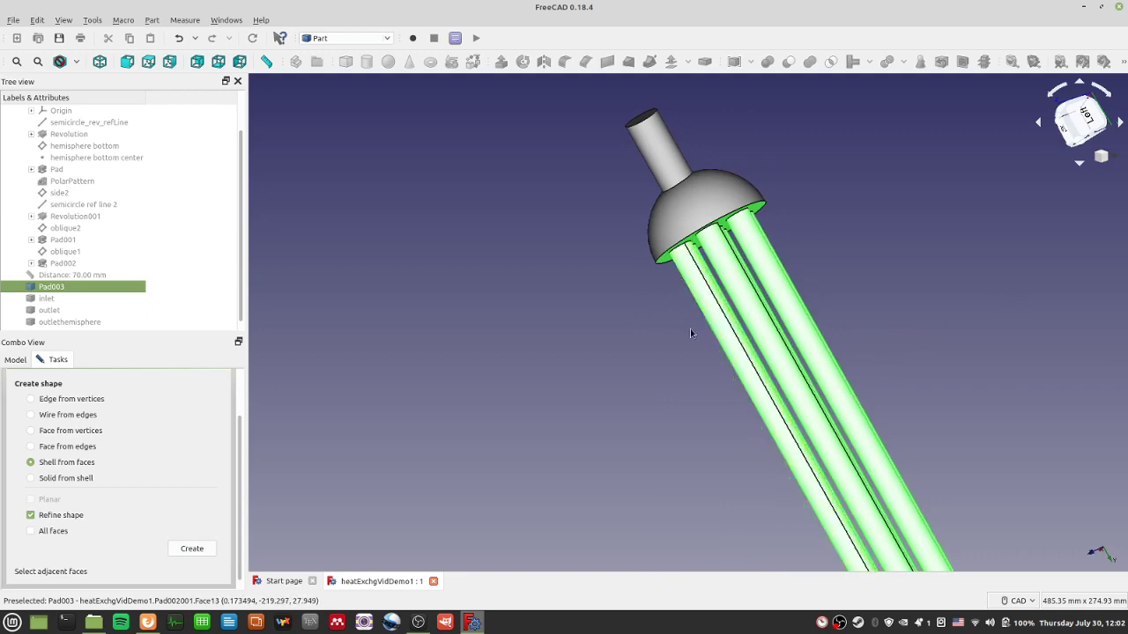
pyautogui.moveTo(689, 333); pyautogui.dragTo(993, 477, button='middle')
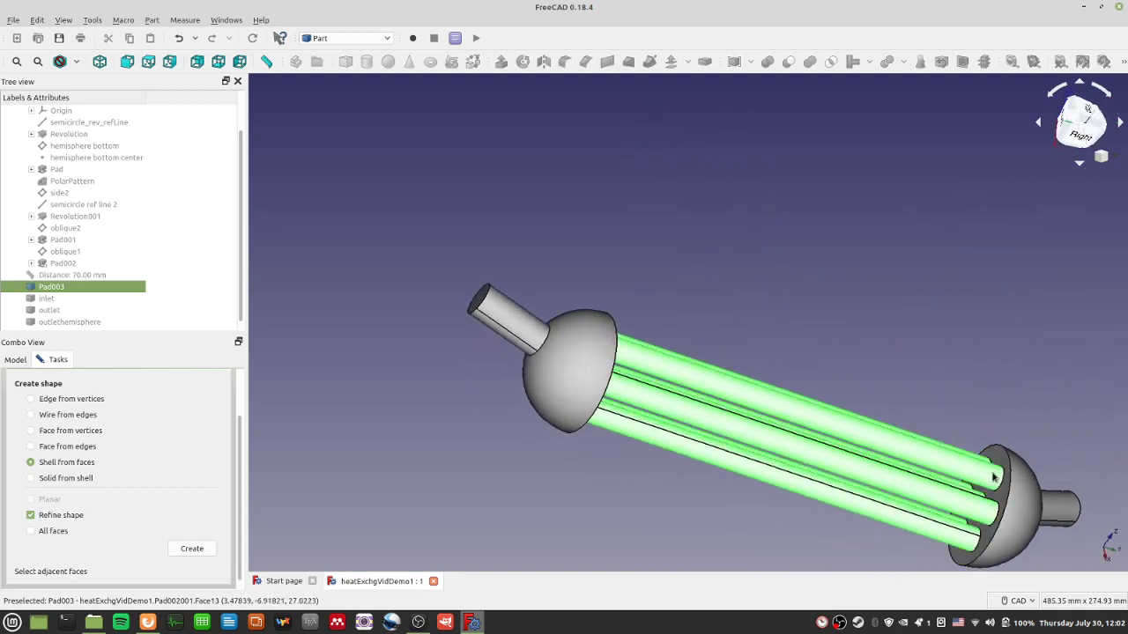
pyautogui.click(999, 465)
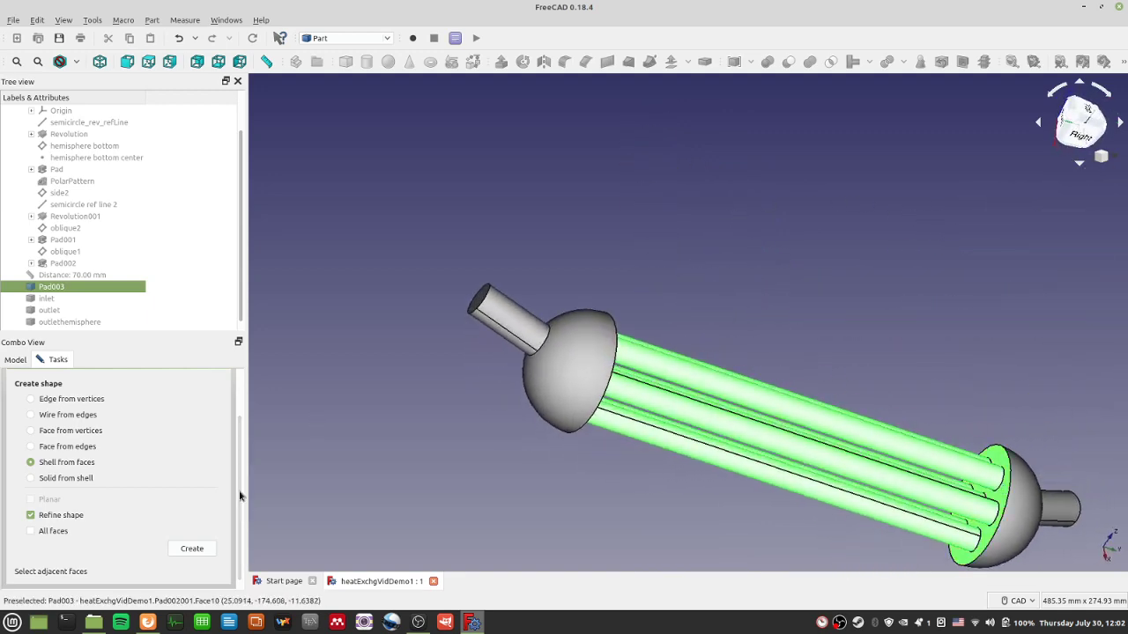
pyautogui.click(192, 549)
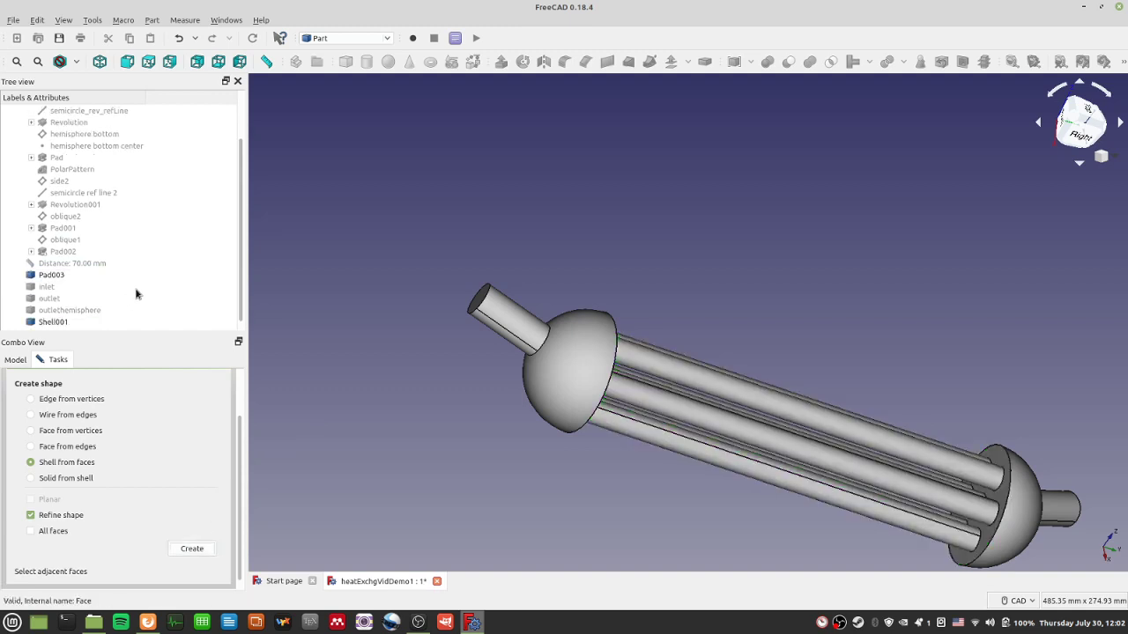
# Rename Shell001 to tubing and save the document
pyautogui.click(63, 321)
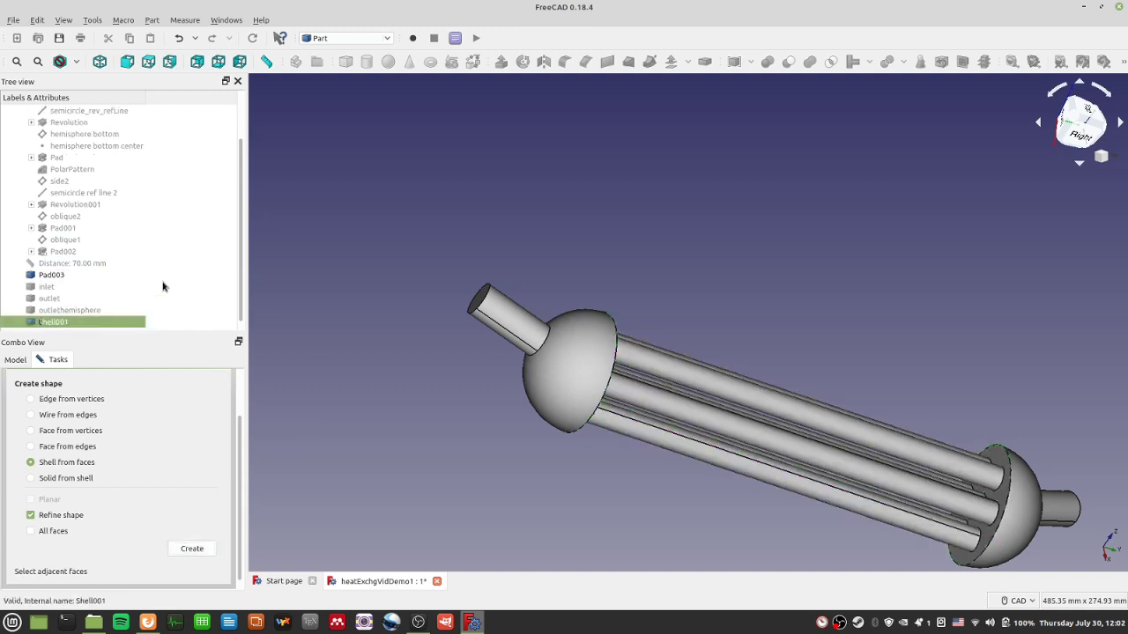
pyautogui.write('tubing')
pyautogui.press('Return')
pyautogui.hotkey('ctrl', 's')
pyautogui.click(299, 265)
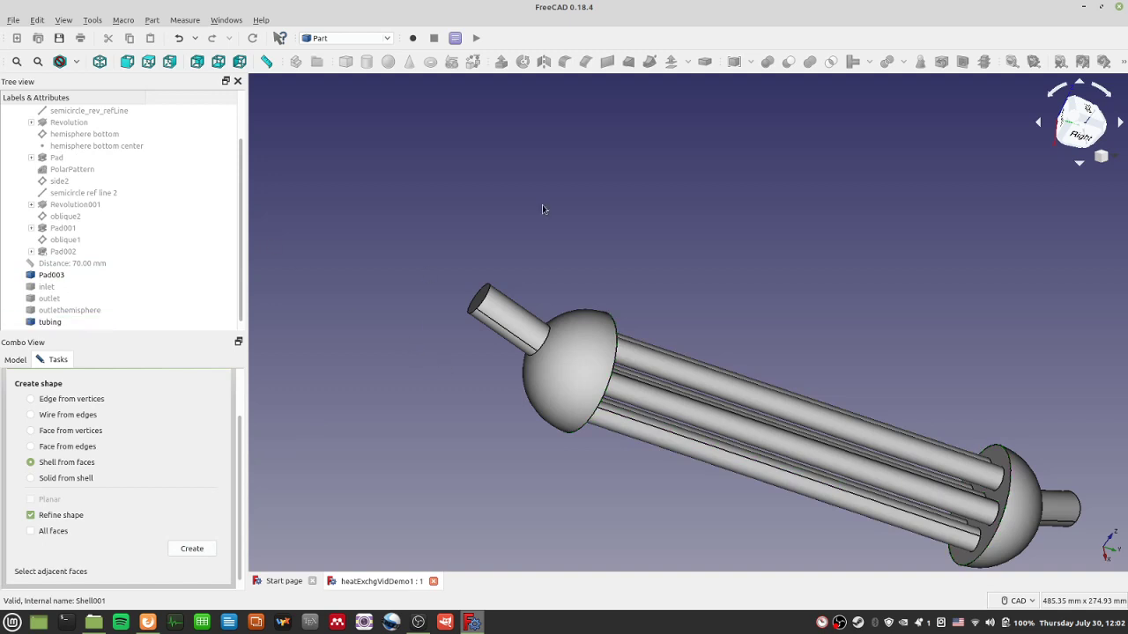
# Select the inlet hemisphere and small pipe faces and create a shell from them
pyautogui.moveTo(543, 209); pyautogui.dragTo(583, 234, button='middle')
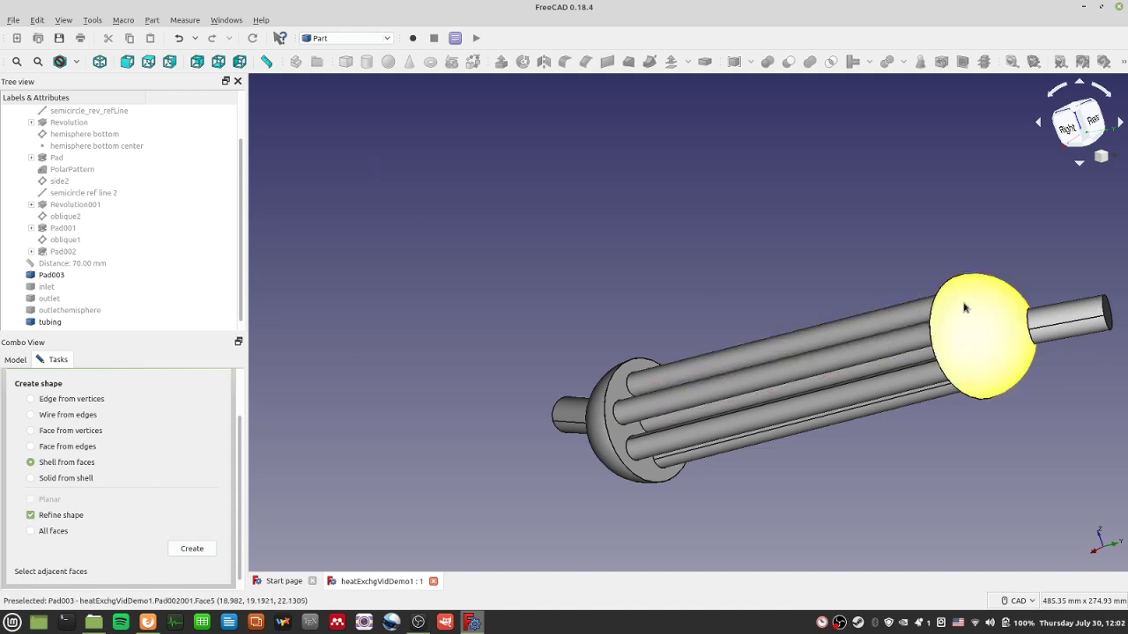
pyautogui.moveTo(1013, 283); pyautogui.dragTo(804, 282, button='middle')
pyautogui.scroll(-2, 292, 231)
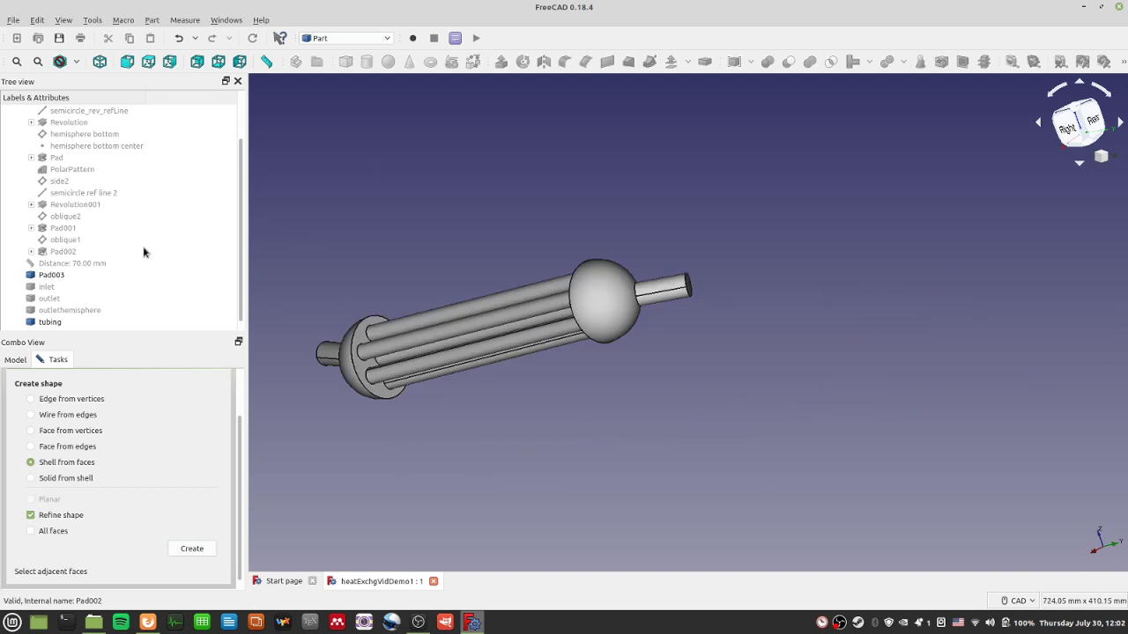
pyautogui.scroll(5, 581, 360)
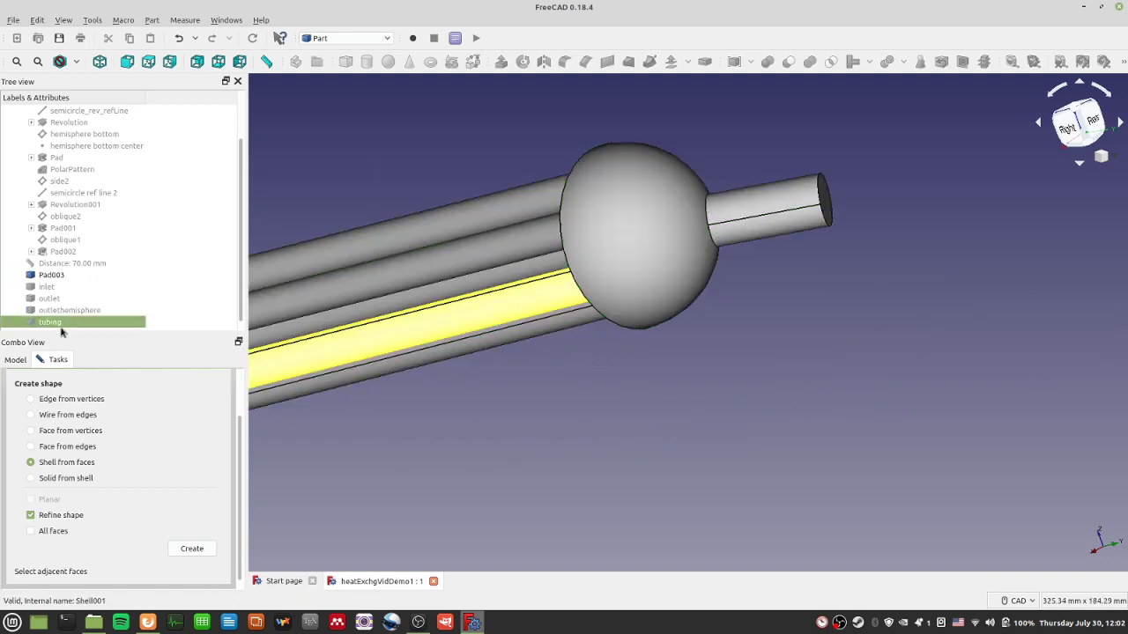
pyautogui.click(686, 284)
pyautogui.keyDown('ctrl'); pyautogui.click(717, 227); pyautogui.keyUp('ctrl')
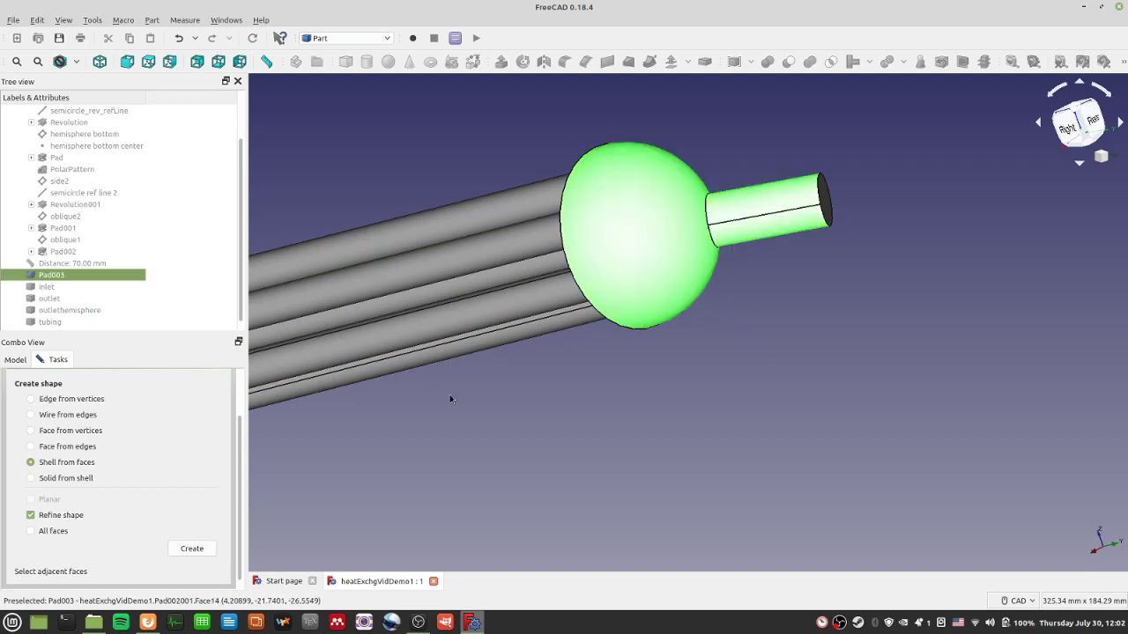
pyautogui.click(190, 549)
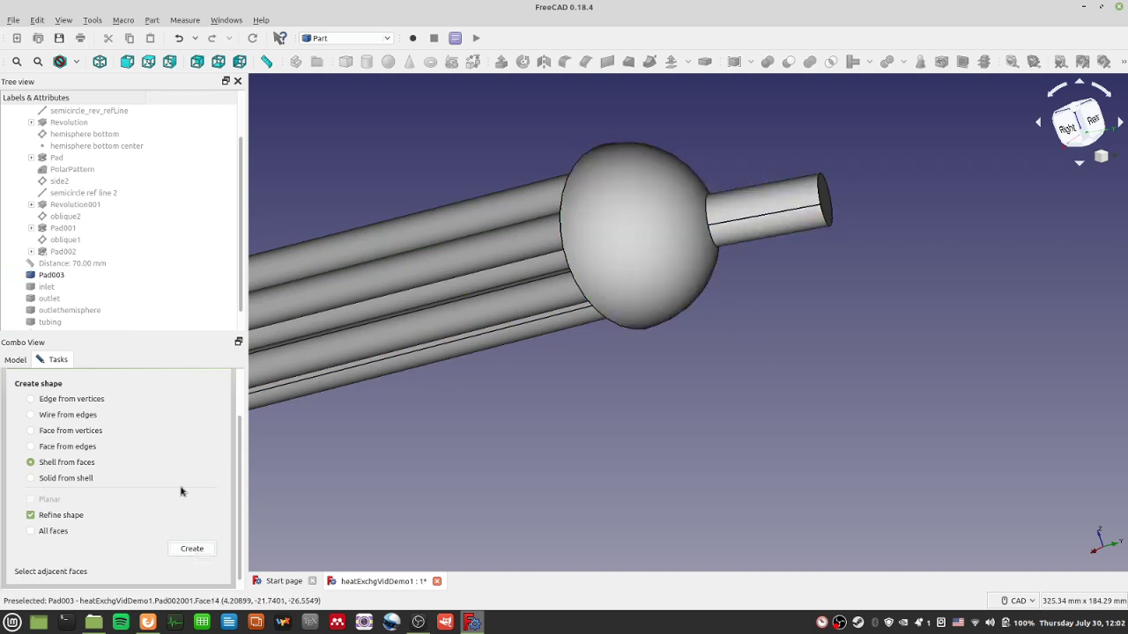
# Close the task panels and rename Shell002 to inlethemisphere
pyautogui.doubleClick(64, 322)
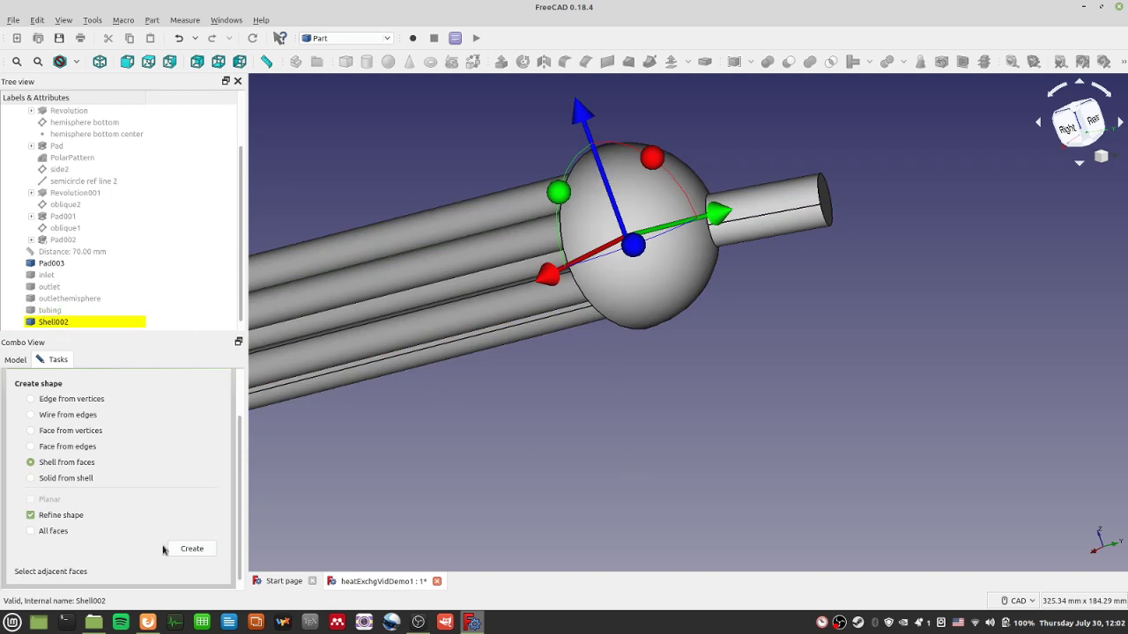
pyautogui.scroll(2, 146, 415)
pyautogui.click(131, 391)
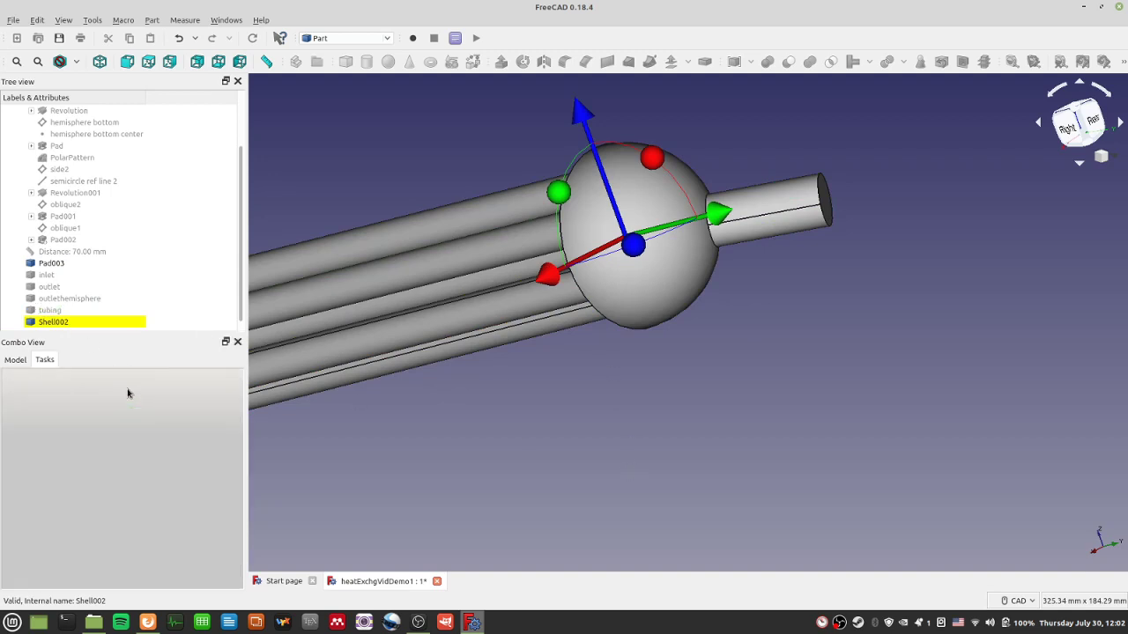
pyautogui.doubleClick(89, 324)
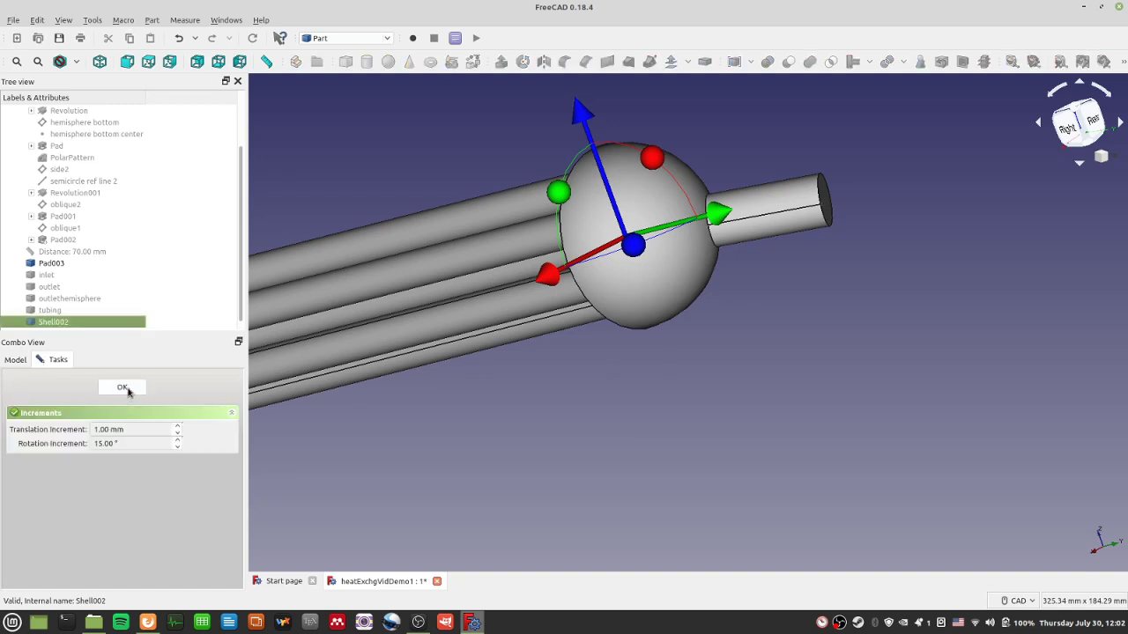
pyautogui.click(123, 388)
pyautogui.click(104, 324)
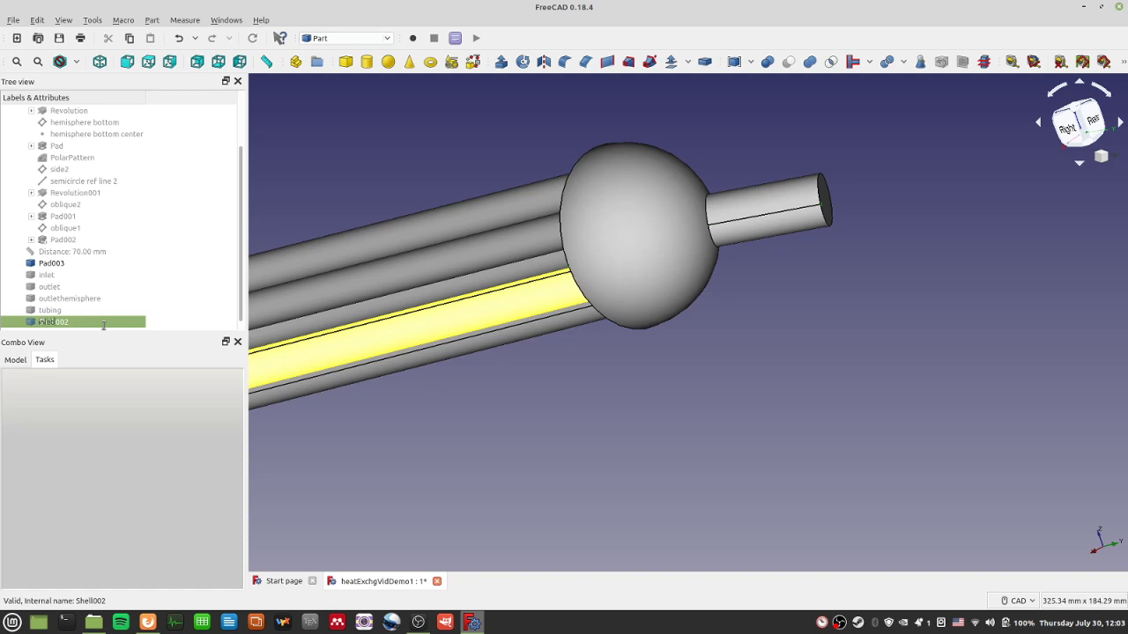
pyautogui.write('inlethemisphere')
pyautogui.press('Return')
# Hide Pad003 and show inlethemisphere, looking into the hemisphere's opening
pyautogui.moveTo(747, 335); pyautogui.dragTo(277, 345, button='middle')
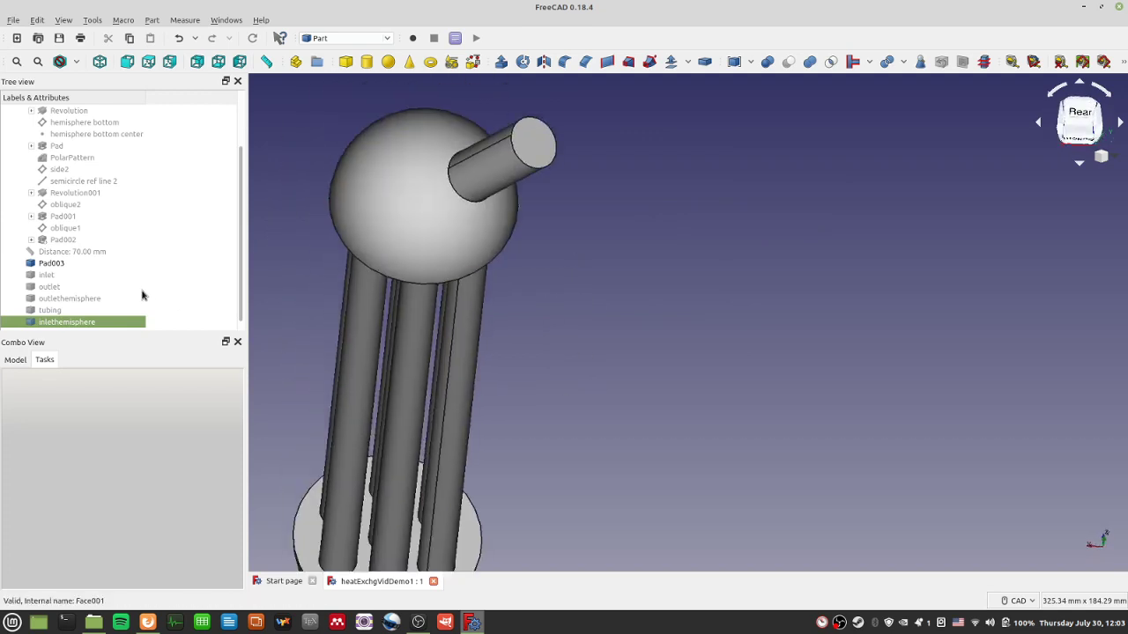
pyautogui.click(51, 262)
pyautogui.press('space')
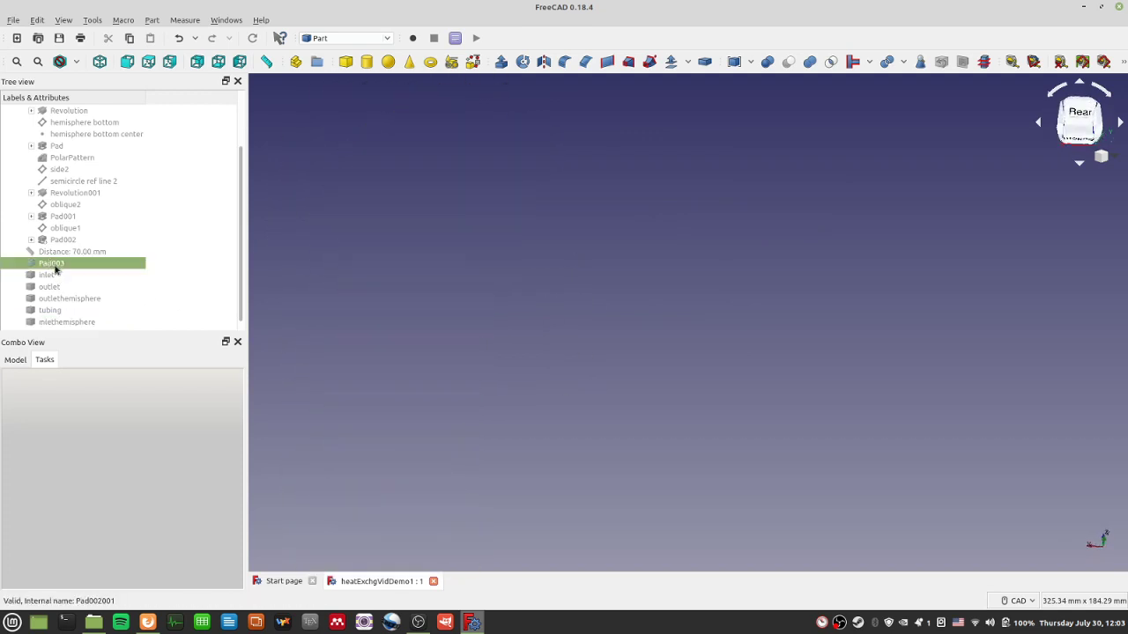
pyautogui.click(89, 323)
pyautogui.press('space')
pyautogui.click(590, 319)
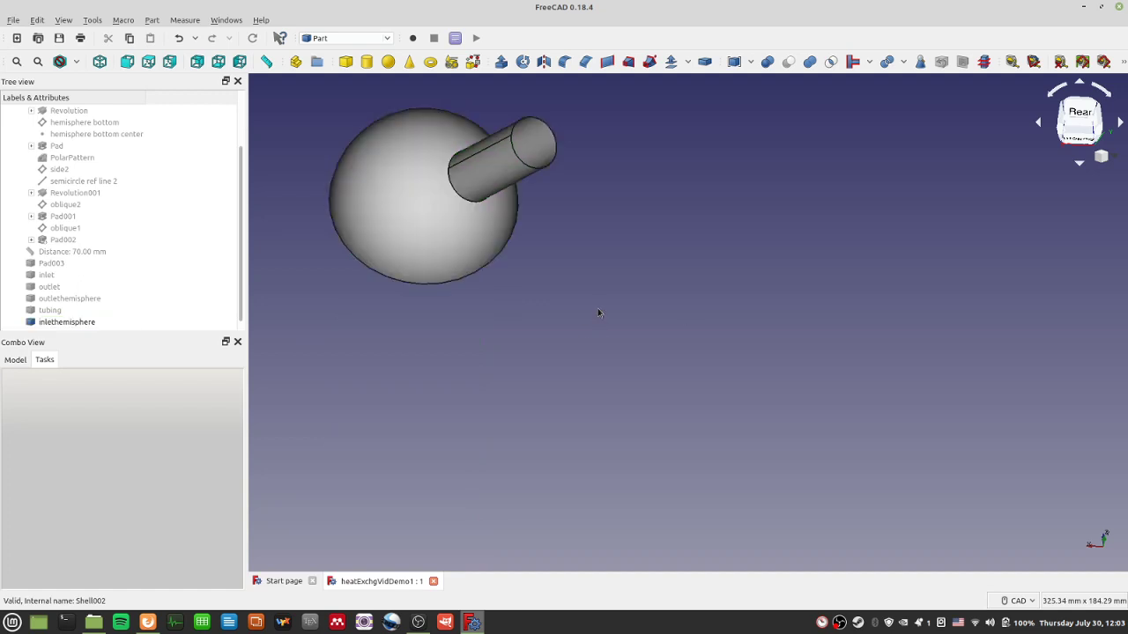
pyautogui.moveTo(617, 280); pyautogui.dragTo(543, 317, button='middle')
# Show the inlet, outlethemisphere and tubing alongside inlethemisphere
pyautogui.click(73, 280)
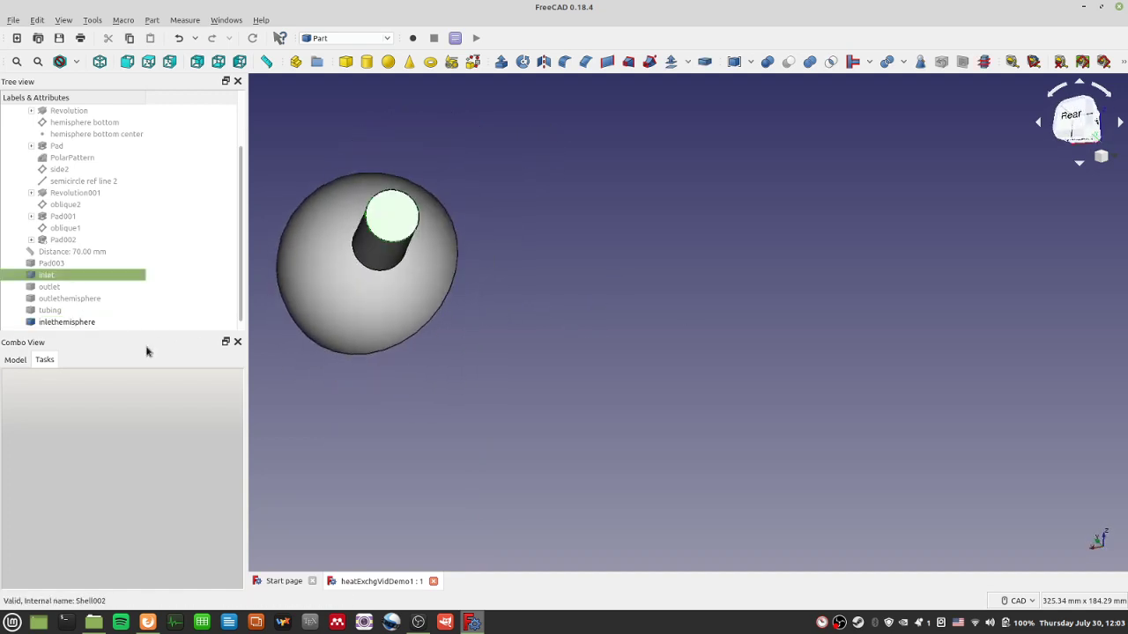
pyautogui.click(81, 299)
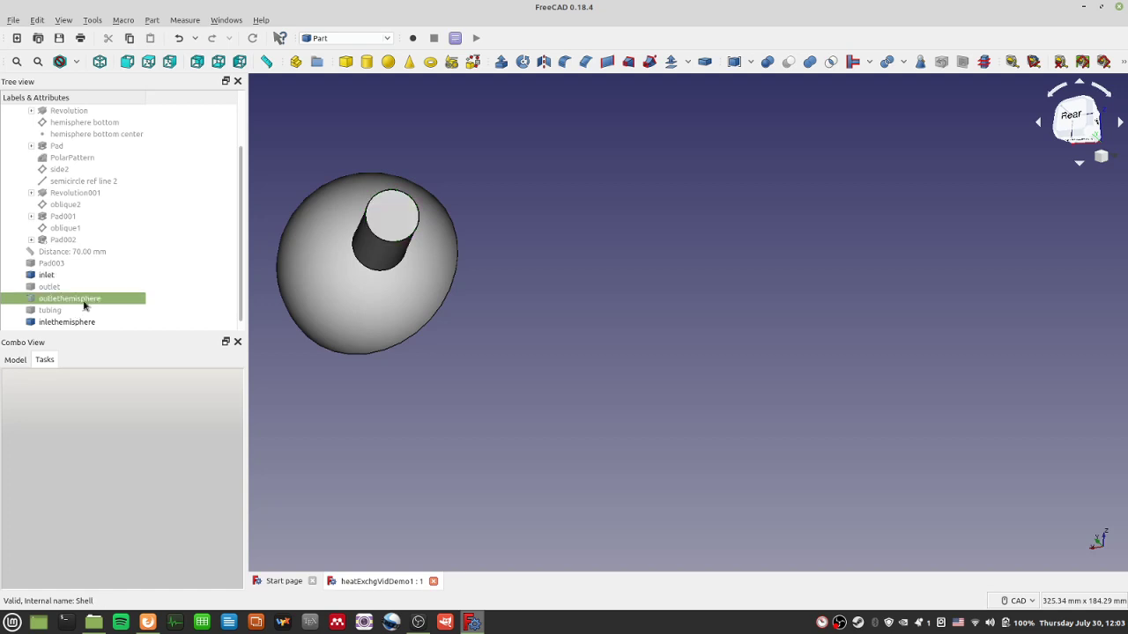
pyautogui.press('space')
pyautogui.click(82, 290)
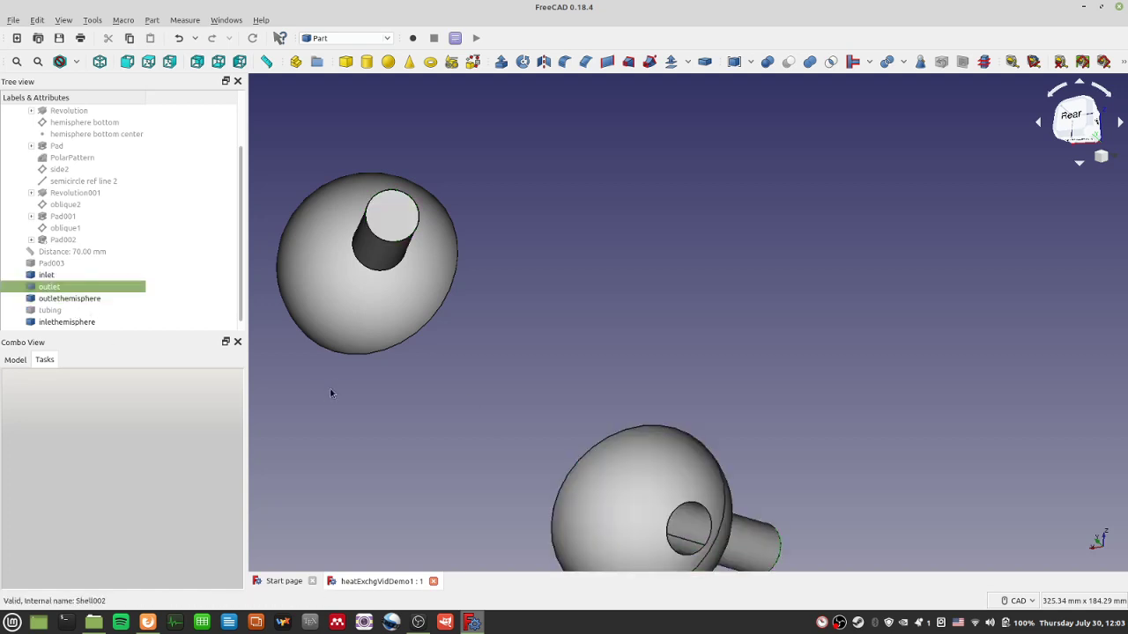
pyautogui.click(56, 301)
pyautogui.click(58, 311)
pyautogui.press('space')
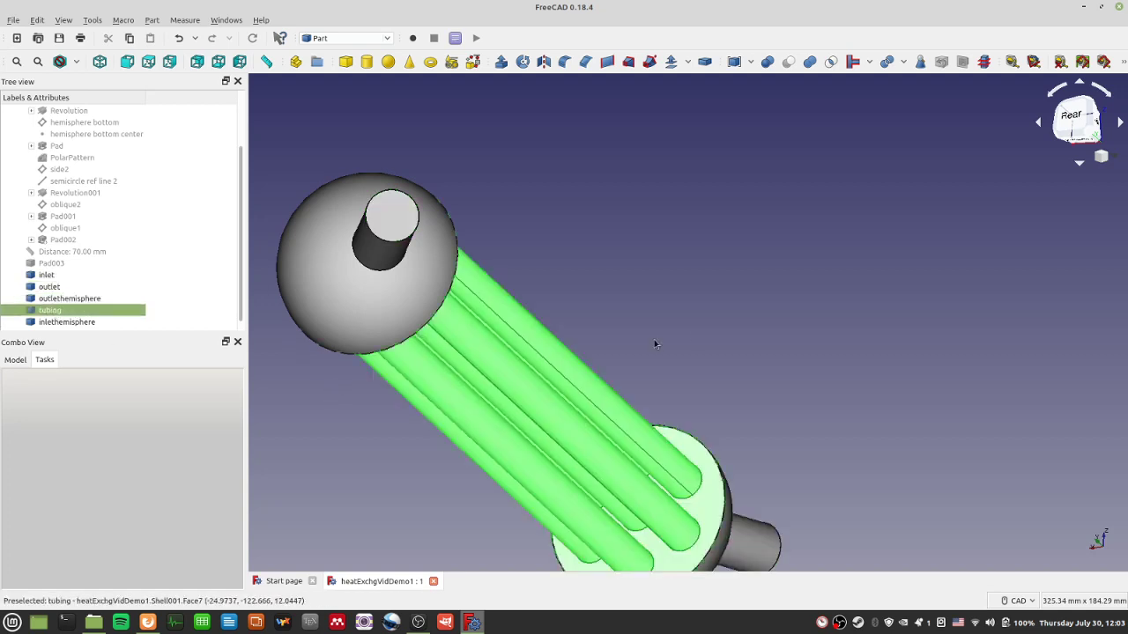
# Select the inlet, then switch from FreeCAD to the file manager window
pyautogui.click(656, 343)
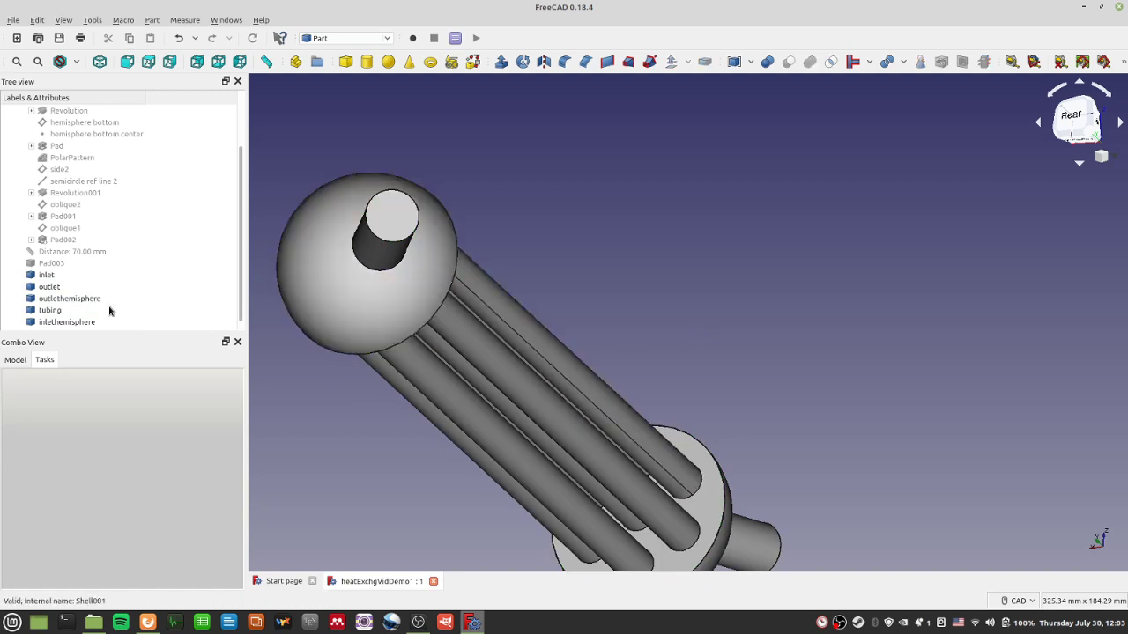
pyautogui.click(45, 276)
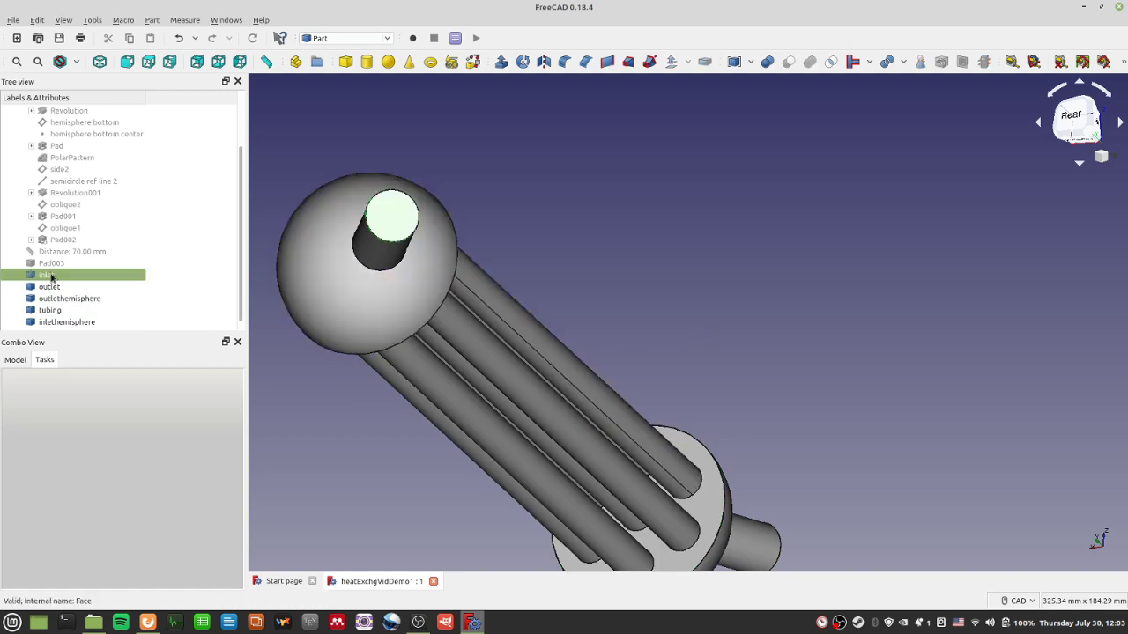
pyautogui.click(13, 21)
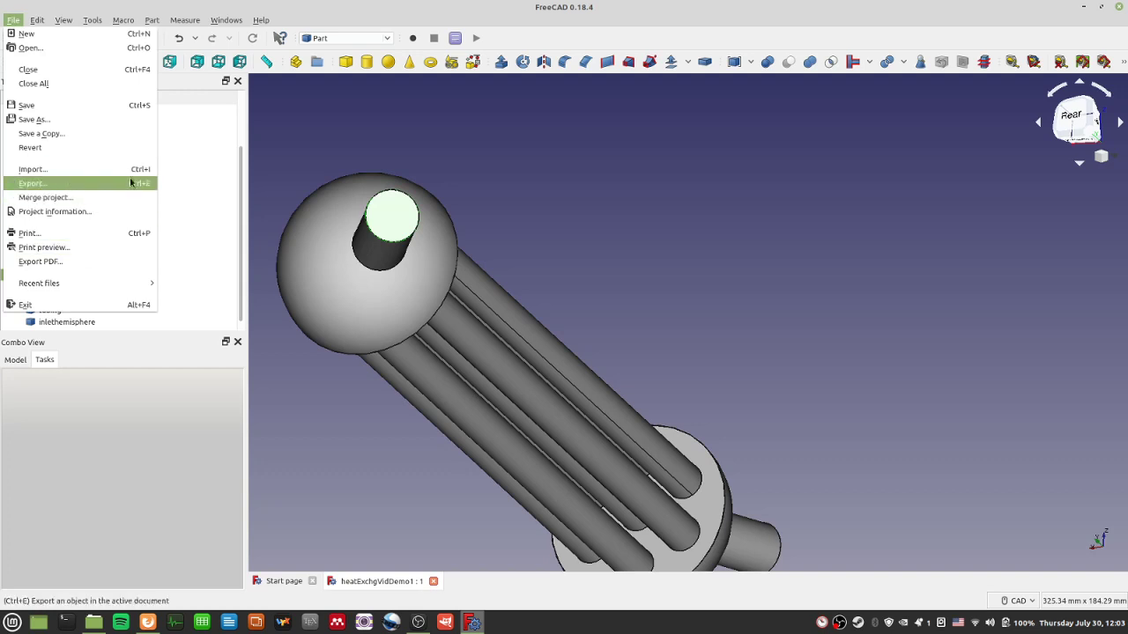
pyautogui.click(210, 212)
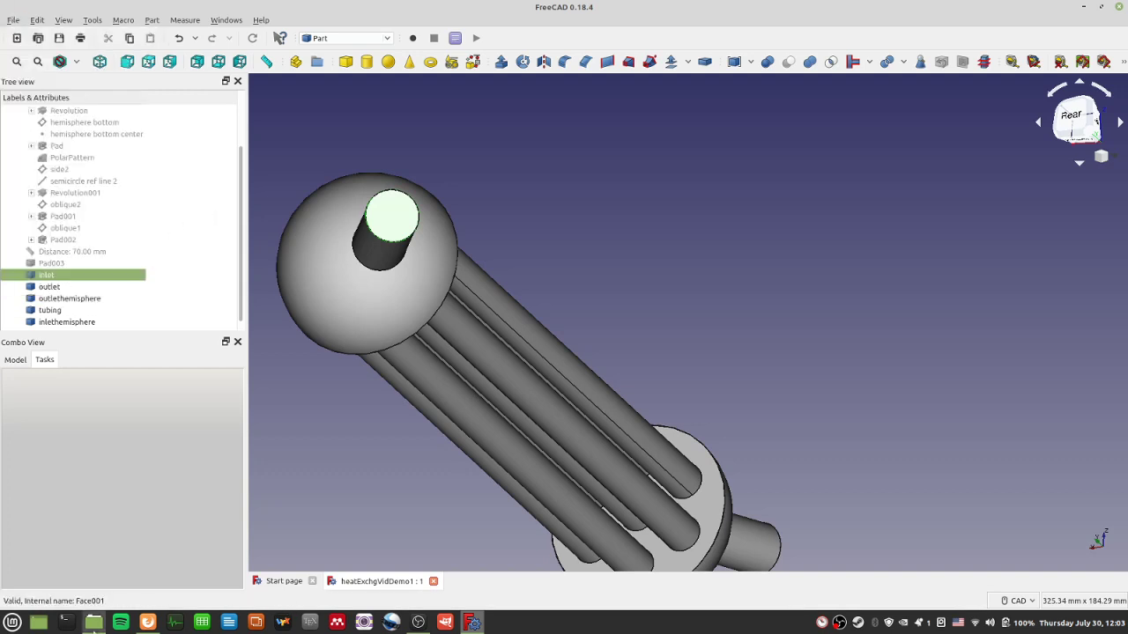
pyautogui.click(95, 625)
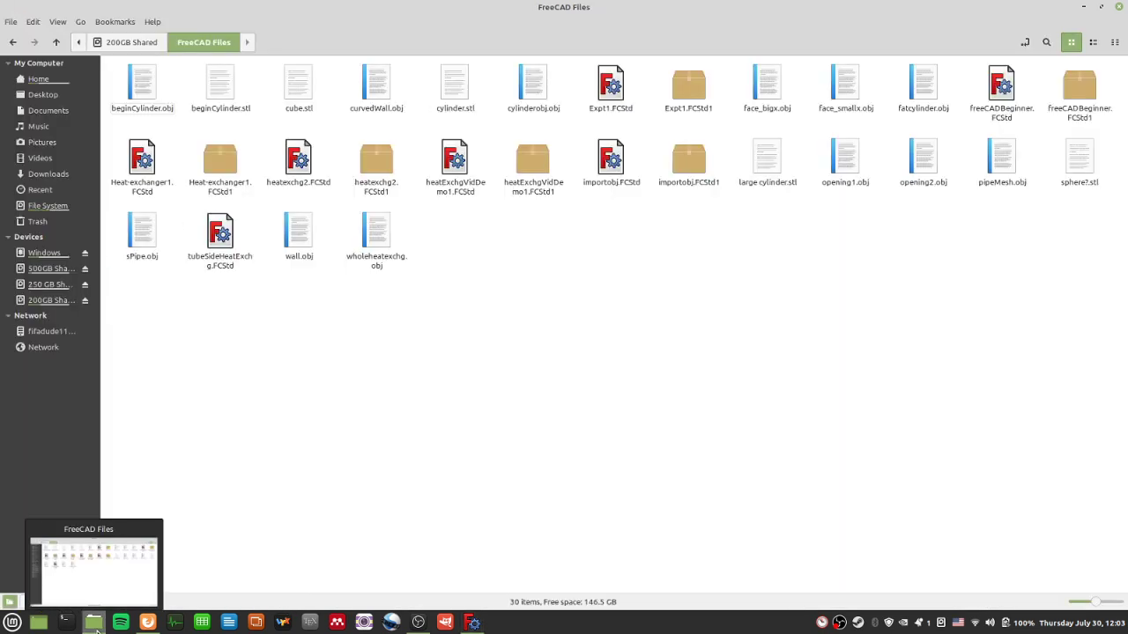
# Create a new folder named heatExchgDemo1 in FreeCAD Files and open it
pyautogui.rightClick(534, 324)
pyautogui.click(557, 332)
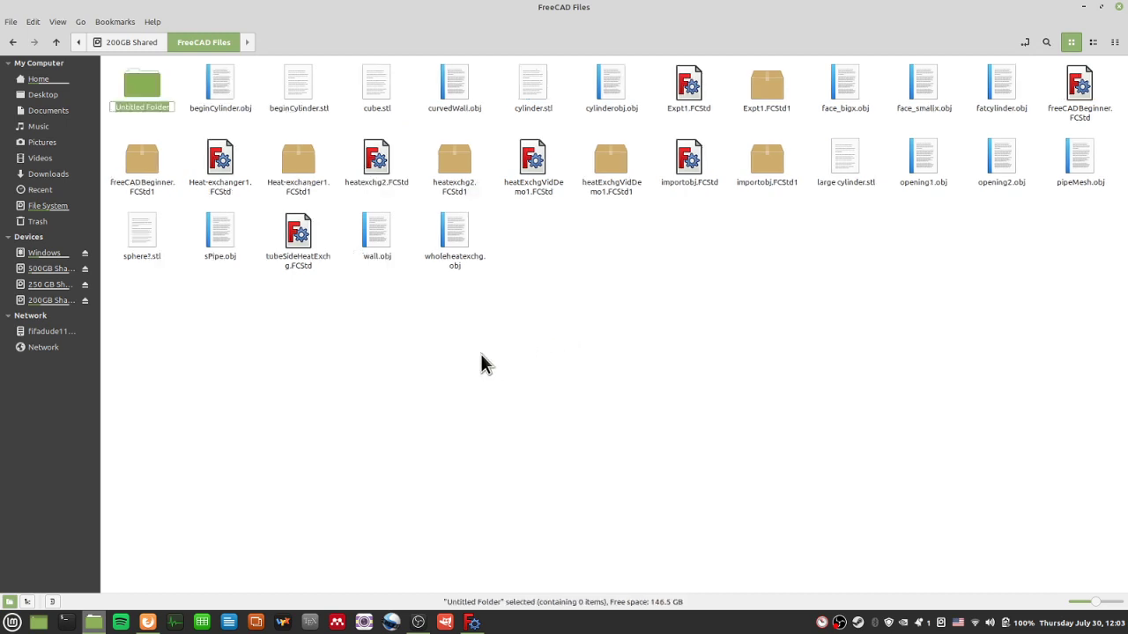
pyautogui.write('heatExchgDemoFolde')
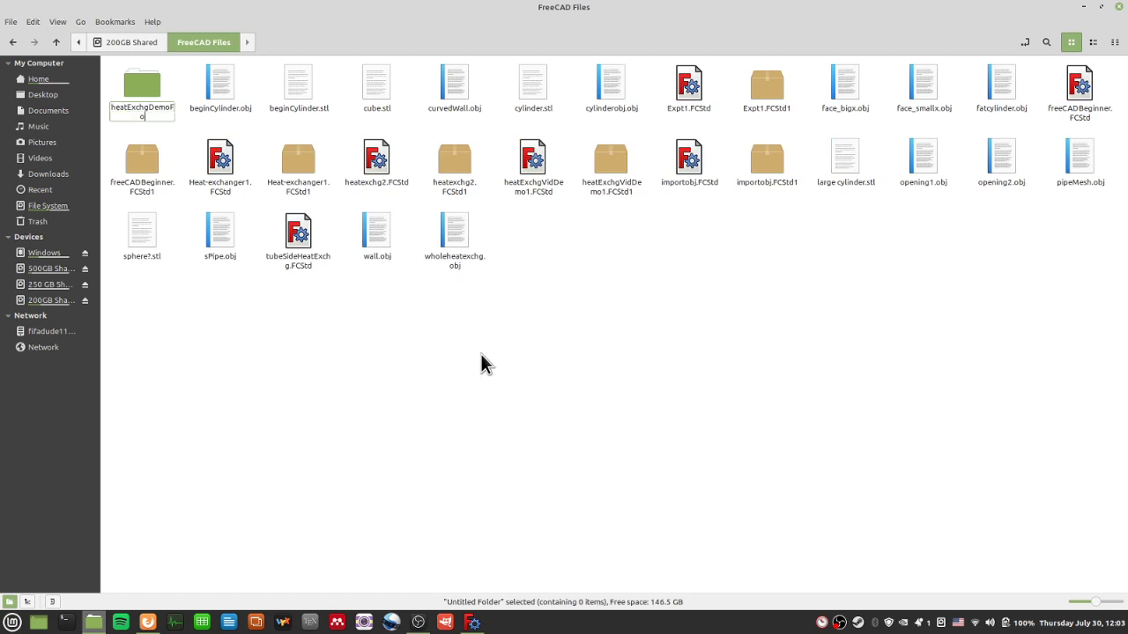
pyautogui.press('BackSpace')
pyautogui.press('BackSpace')
pyautogui.write('1')
pyautogui.press('Return')
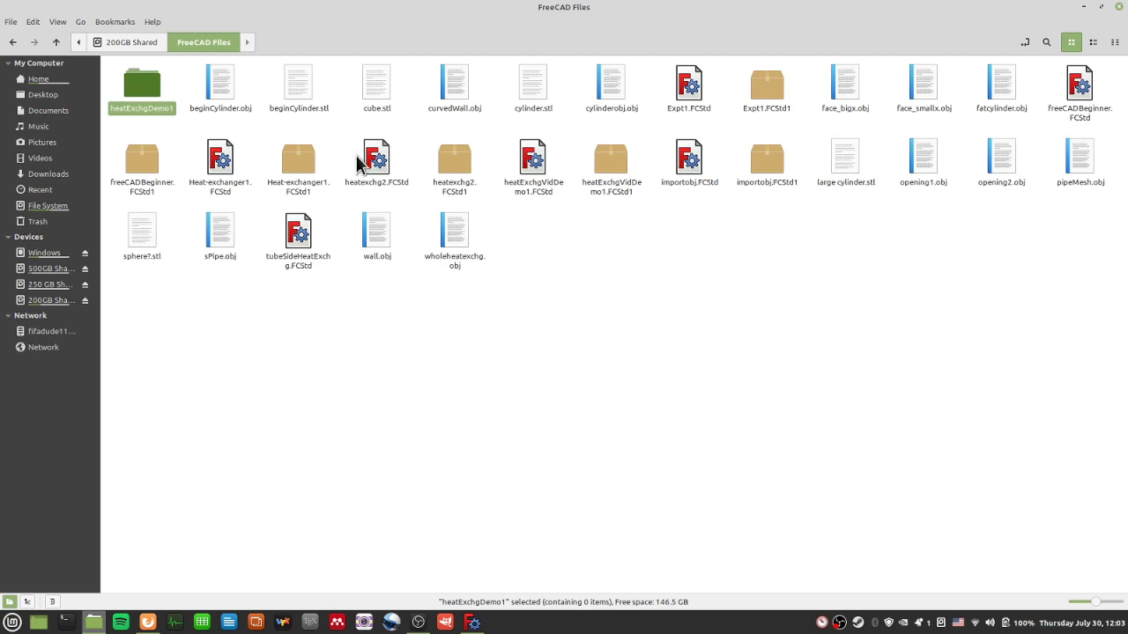
pyautogui.doubleClick(140, 97)
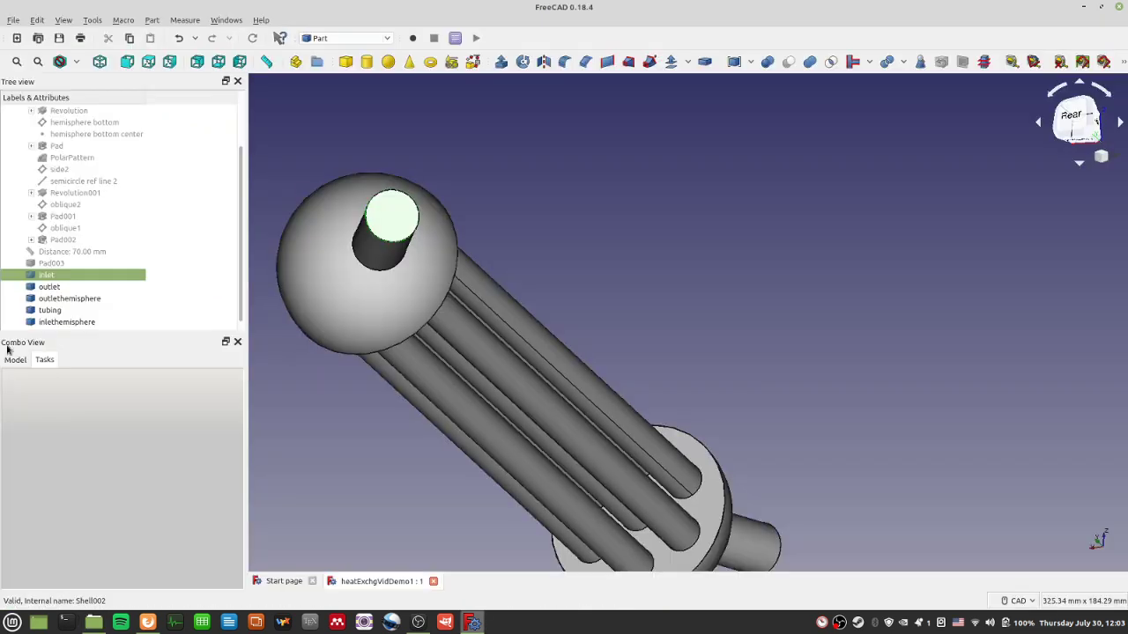
# Export the inlet as inlet.obj into the heatExchgDemo1 folder
pyautogui.rightClick(46, 279)
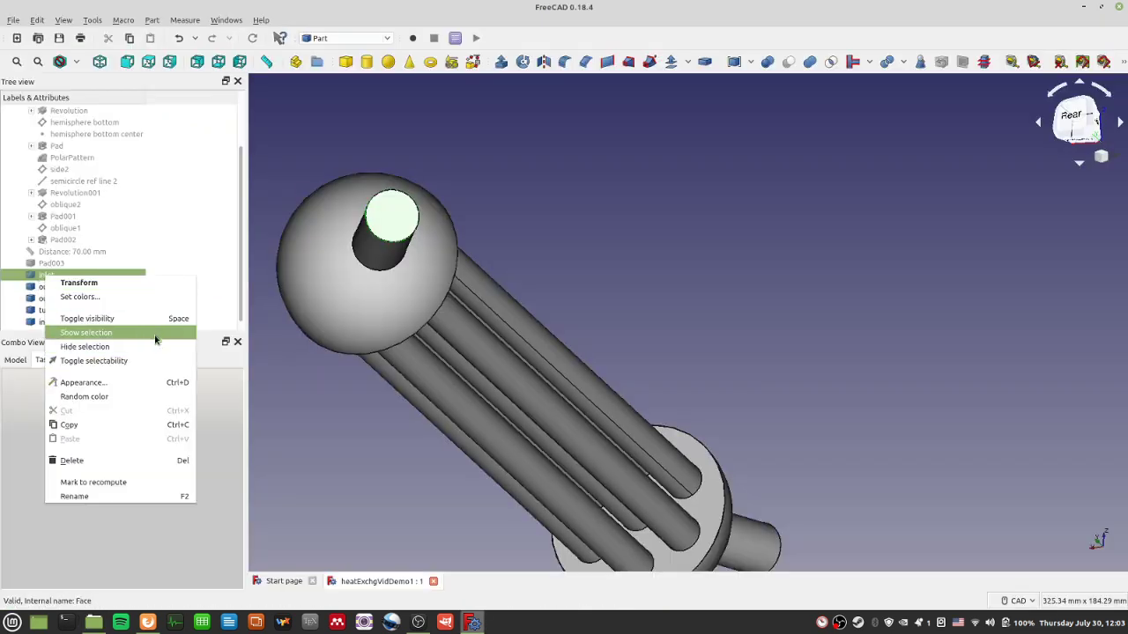
pyautogui.press('Escape')
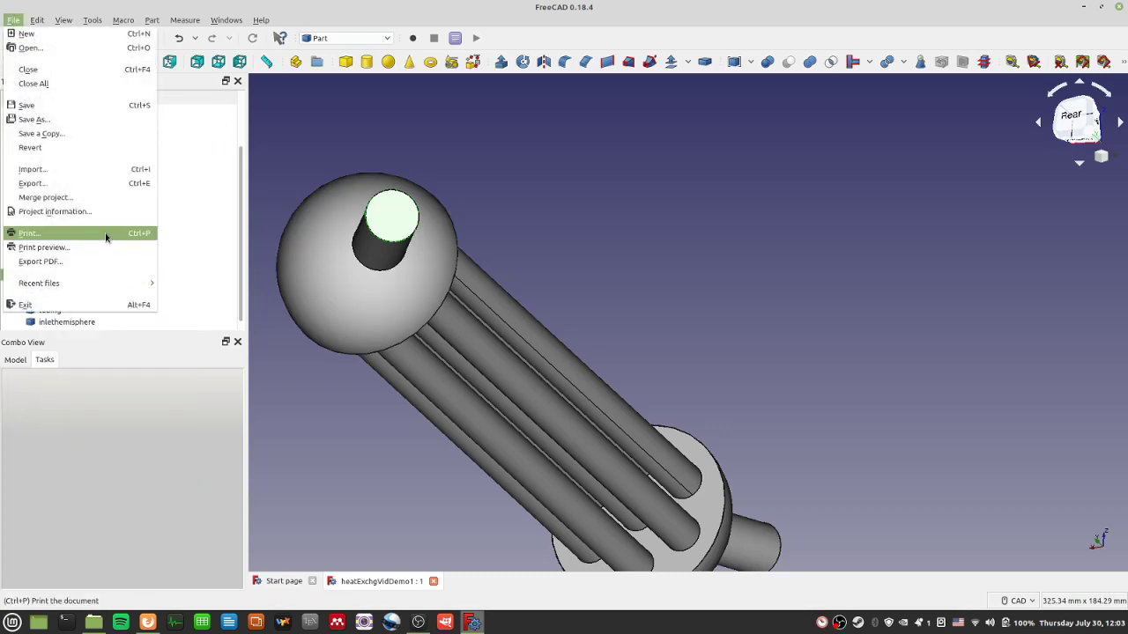
pyautogui.click(107, 183)
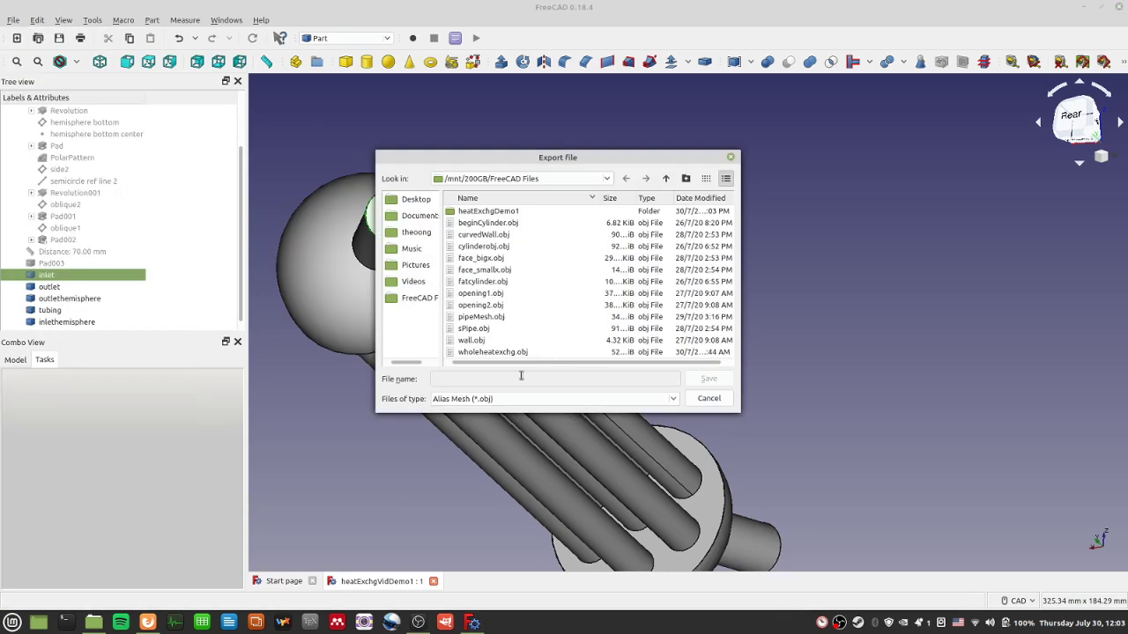
pyautogui.doubleClick(494, 213)
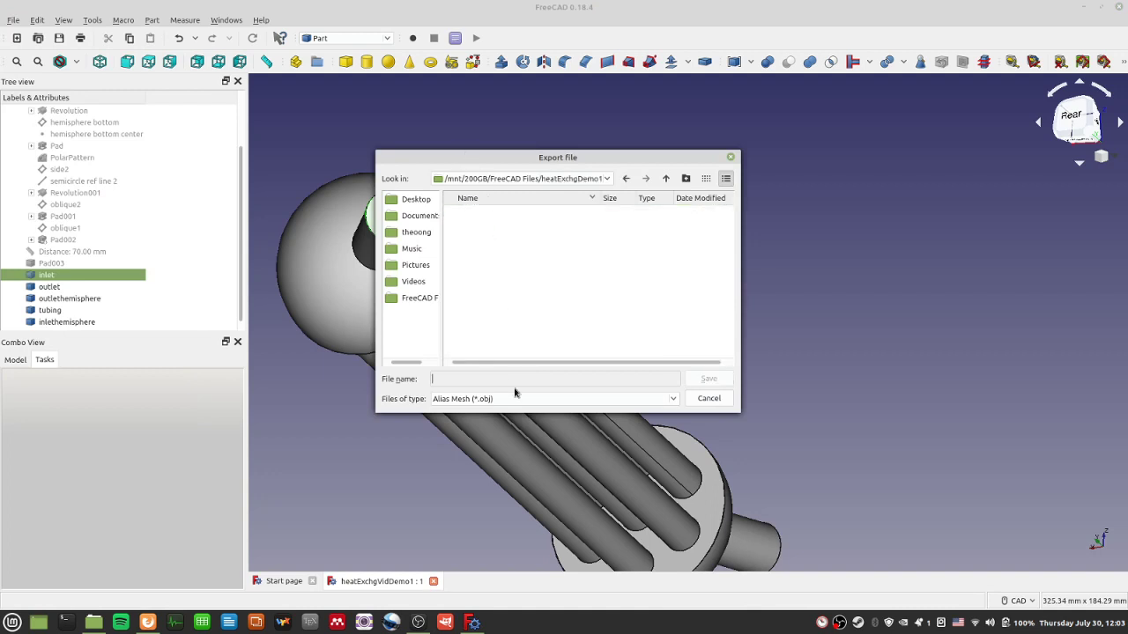
pyautogui.press('Return')
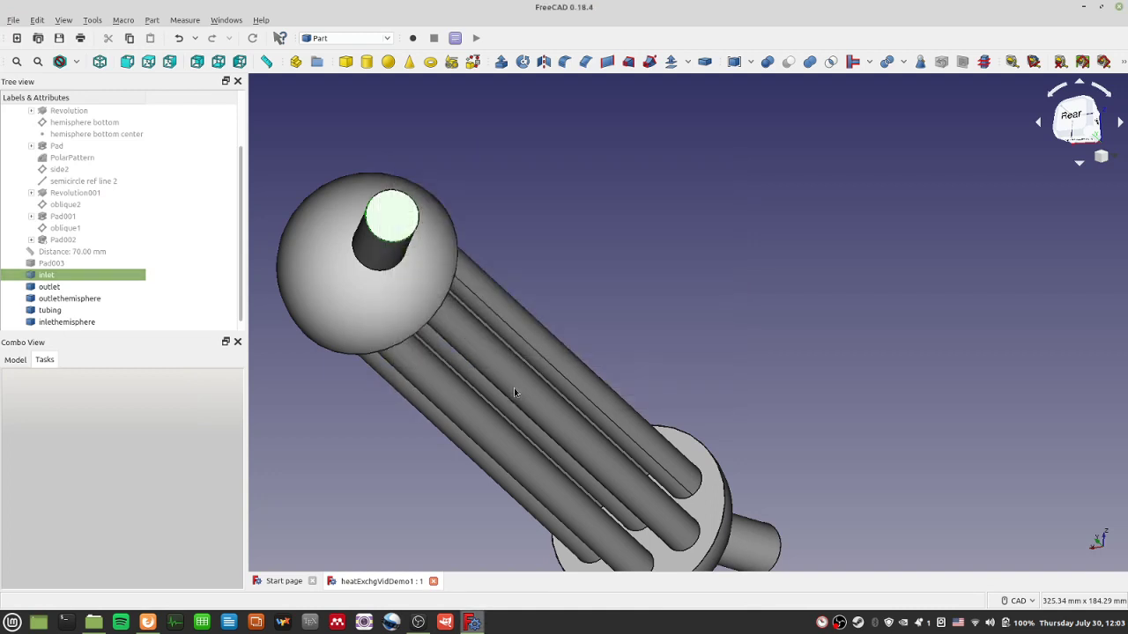
# Export the outlet part as outlet.obj
pyautogui.click(52, 287)
pyautogui.click(14, 19)
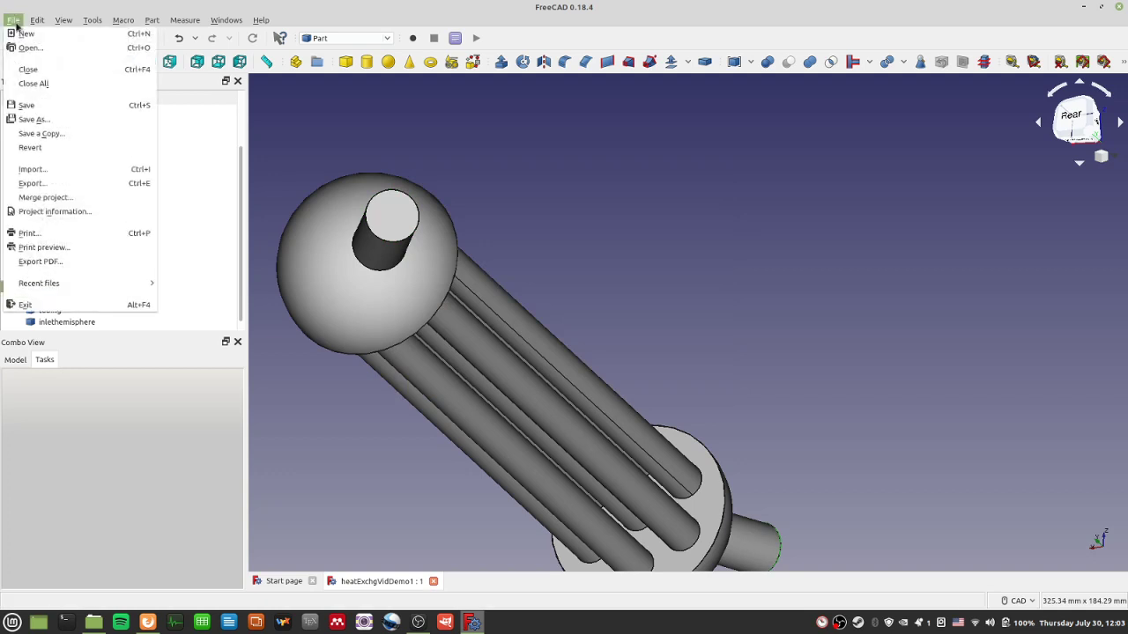
pyautogui.click(78, 183)
pyautogui.write('outlet')
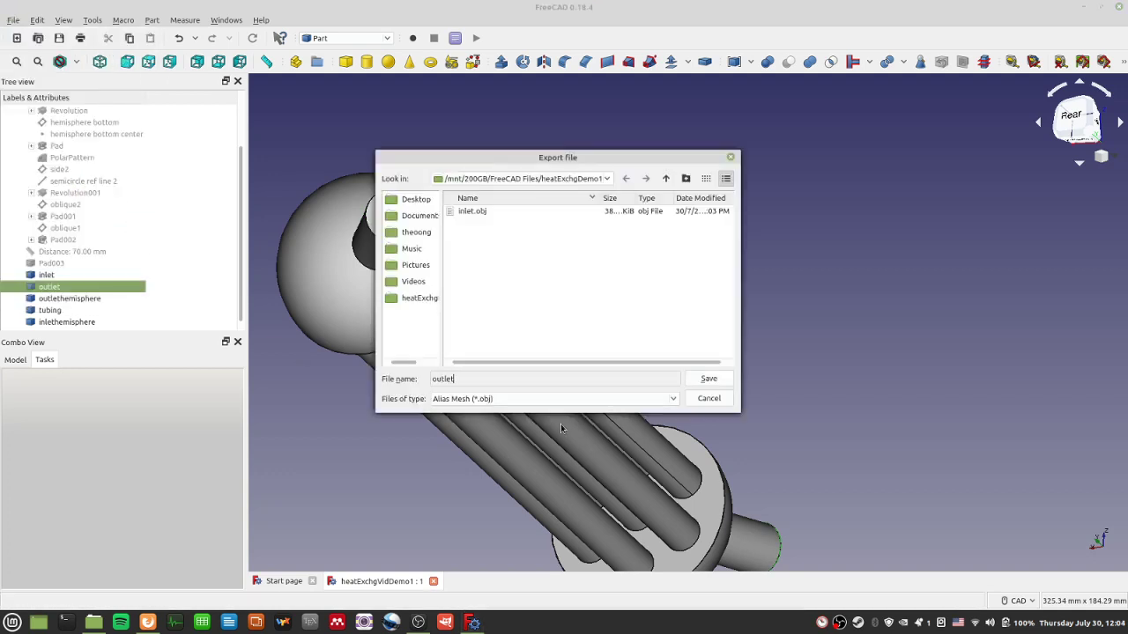
pyautogui.press('Return')
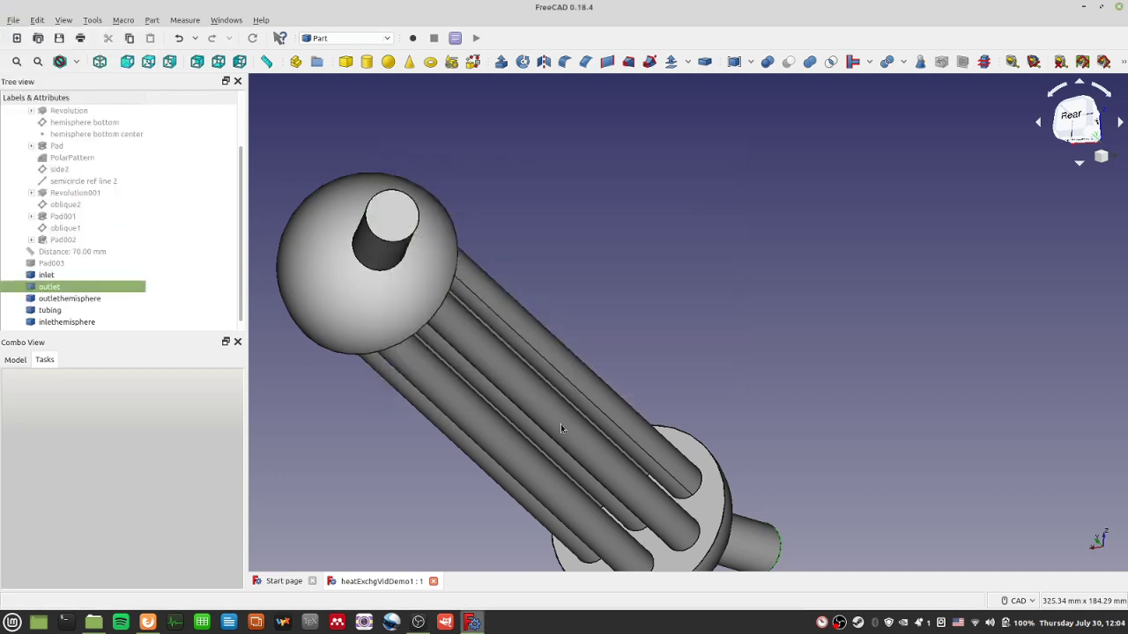
# Export the outlet hemisphere shell as outletHemisphere.obj
pyautogui.click(79, 299)
pyautogui.click(13, 19)
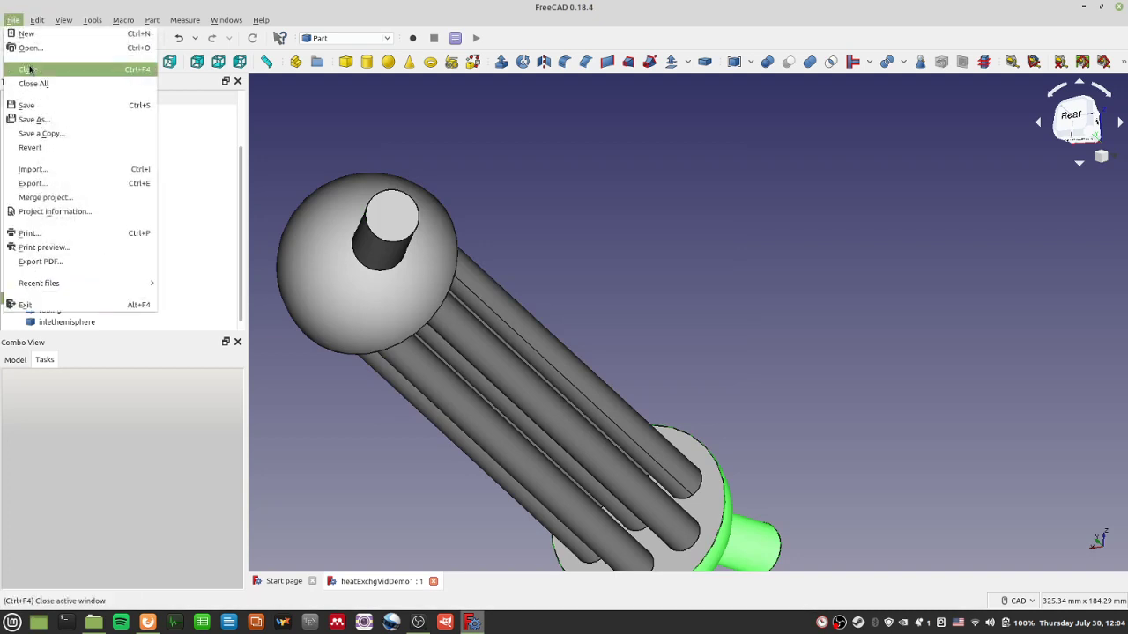
pyautogui.click(35, 183)
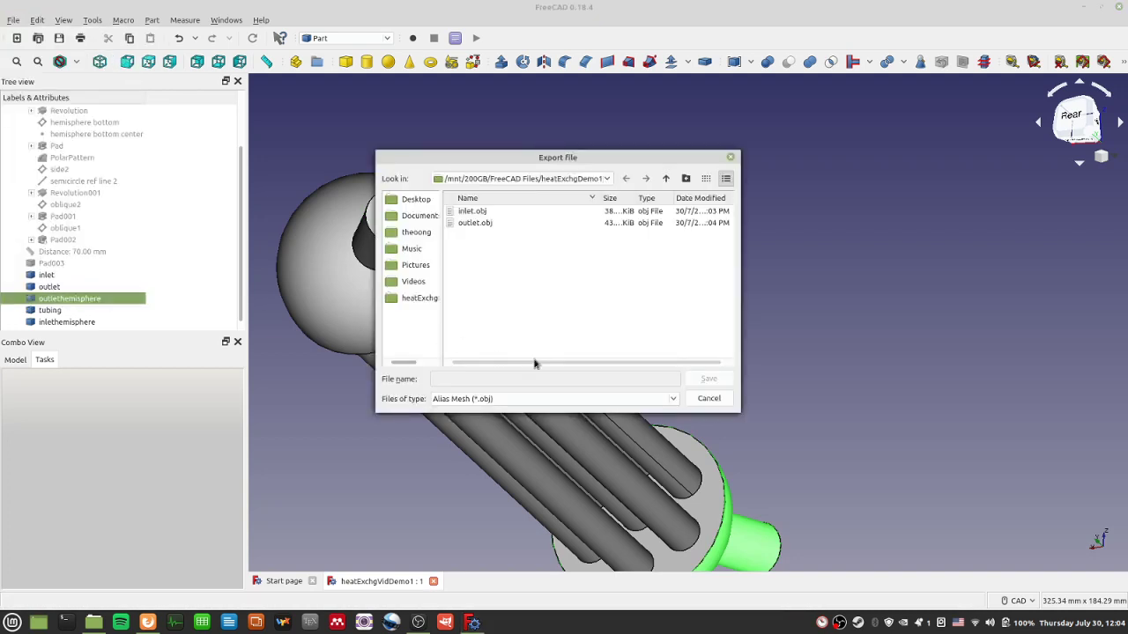
pyautogui.write('outletHemisphere')
pyautogui.press('Return')
# Export the inlet hemisphere shell as inletHemisphere.obj
pyautogui.click(12, 321)
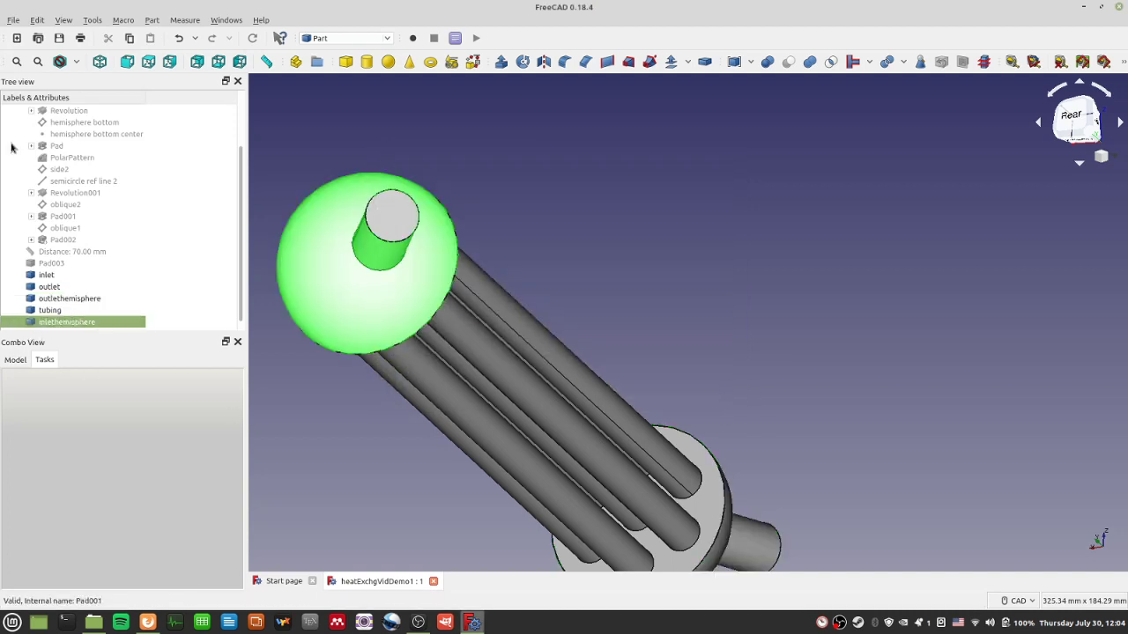
pyautogui.click(13, 20)
pyautogui.click(70, 182)
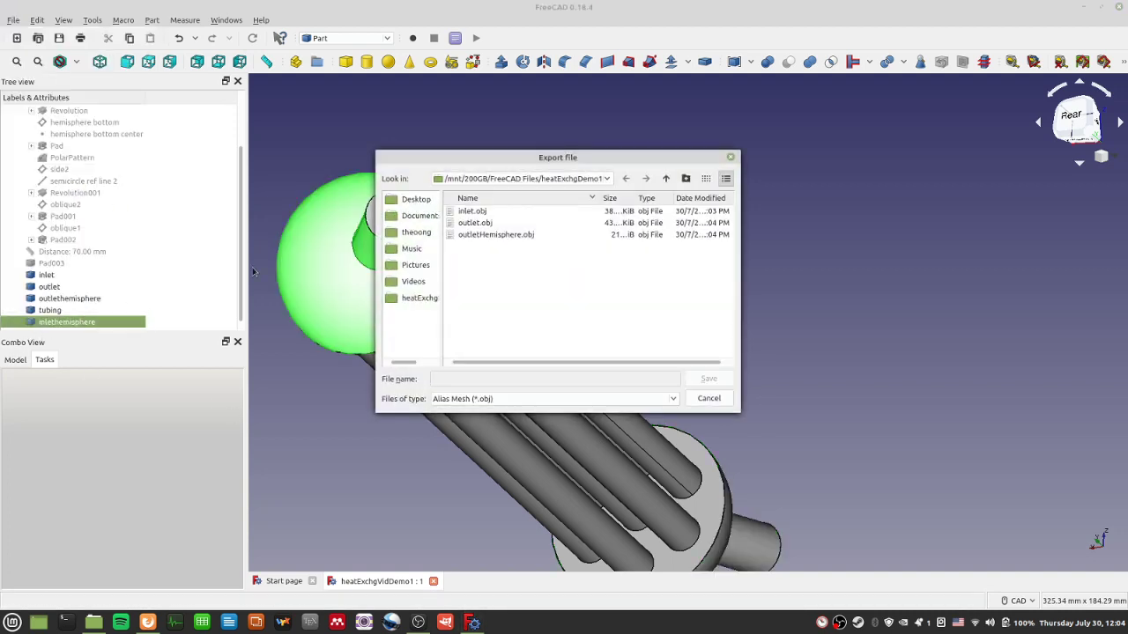
pyautogui.write('inletHemisphere')
pyautogui.press('Return')
# Export the tubing shell to heatExchgDemo1 under the name 't'
pyautogui.click(49, 310)
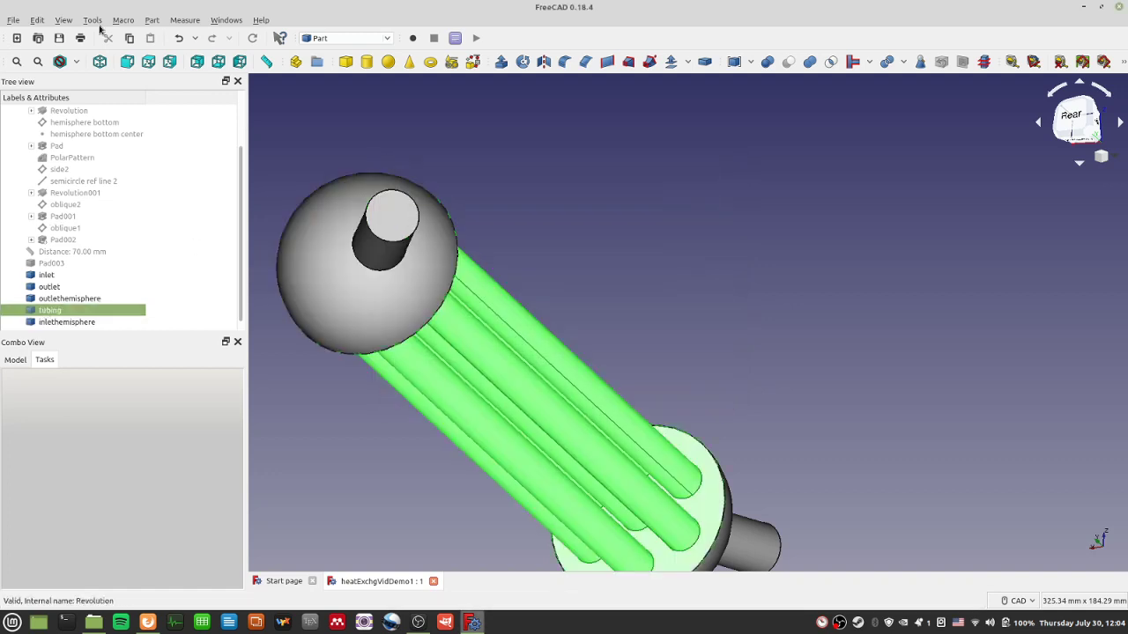
pyautogui.click(14, 20)
pyautogui.click(71, 183)
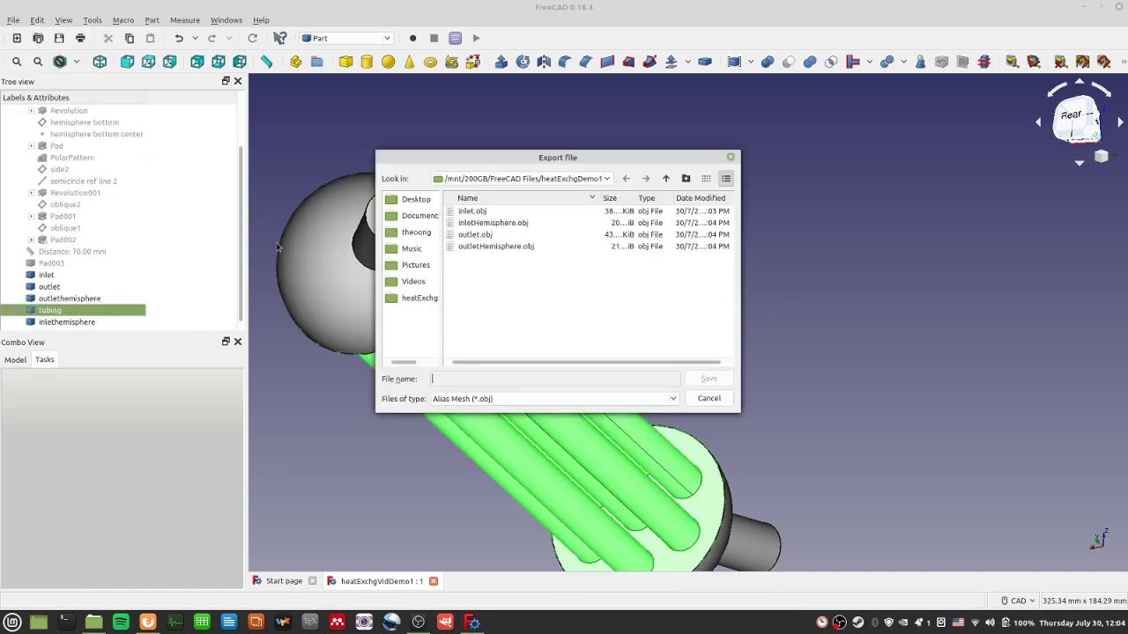
pyautogui.write('tubing')
pyautogui.press('Return')
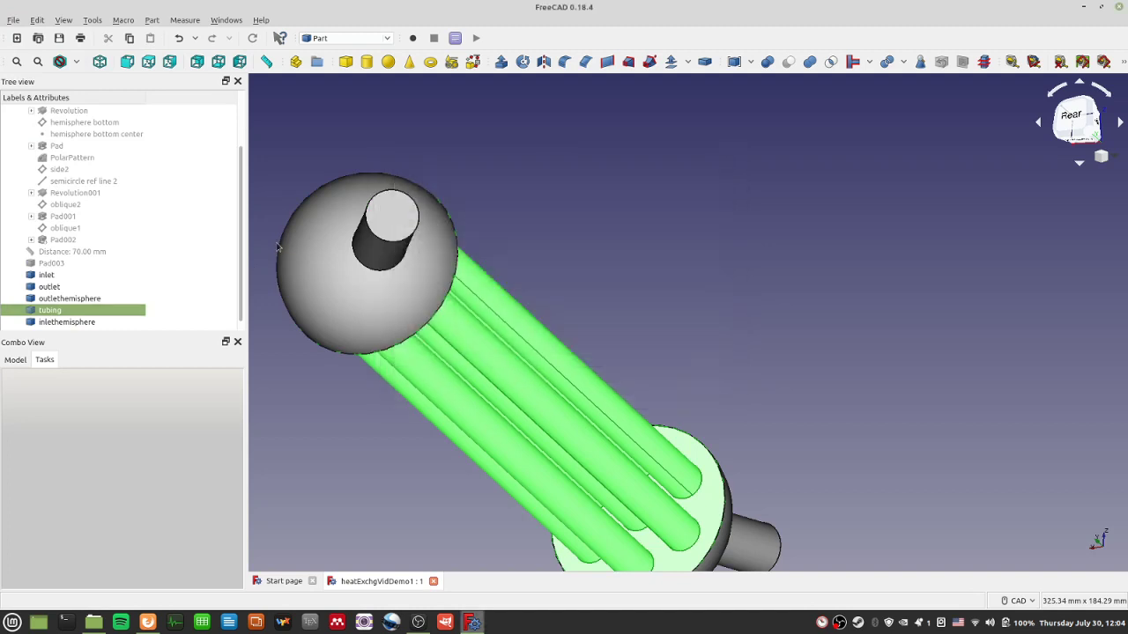
pyautogui.press('super')
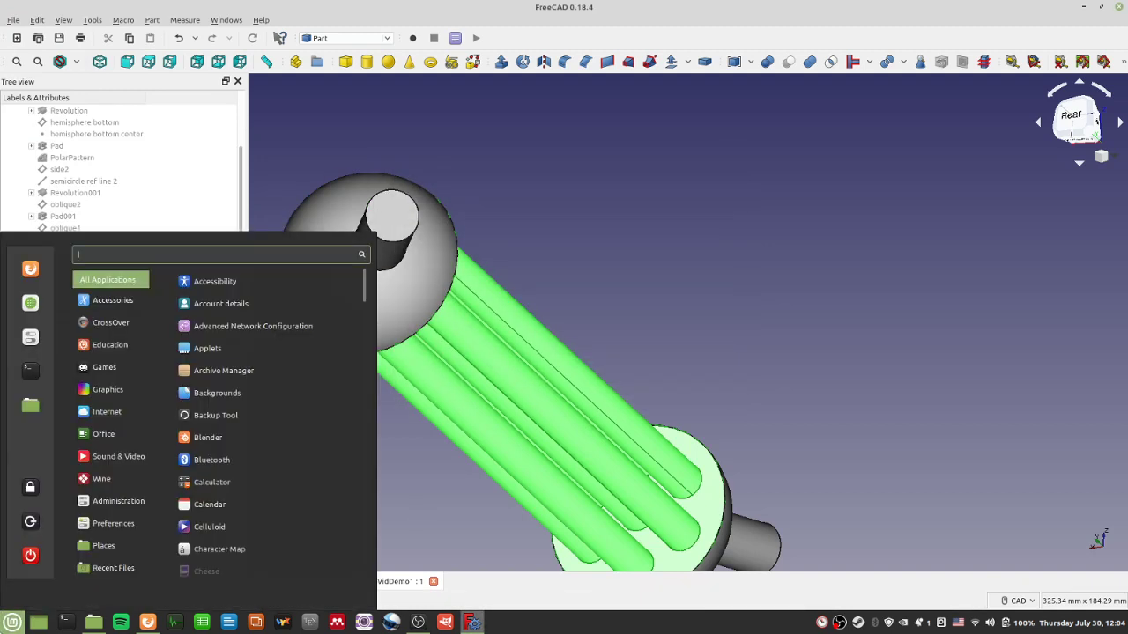
# Launch ParaView, open all five exported .obj parts from heatExchgDemo1, and apply them
pyautogui.write('freecad')
pyautogui.press('Down')
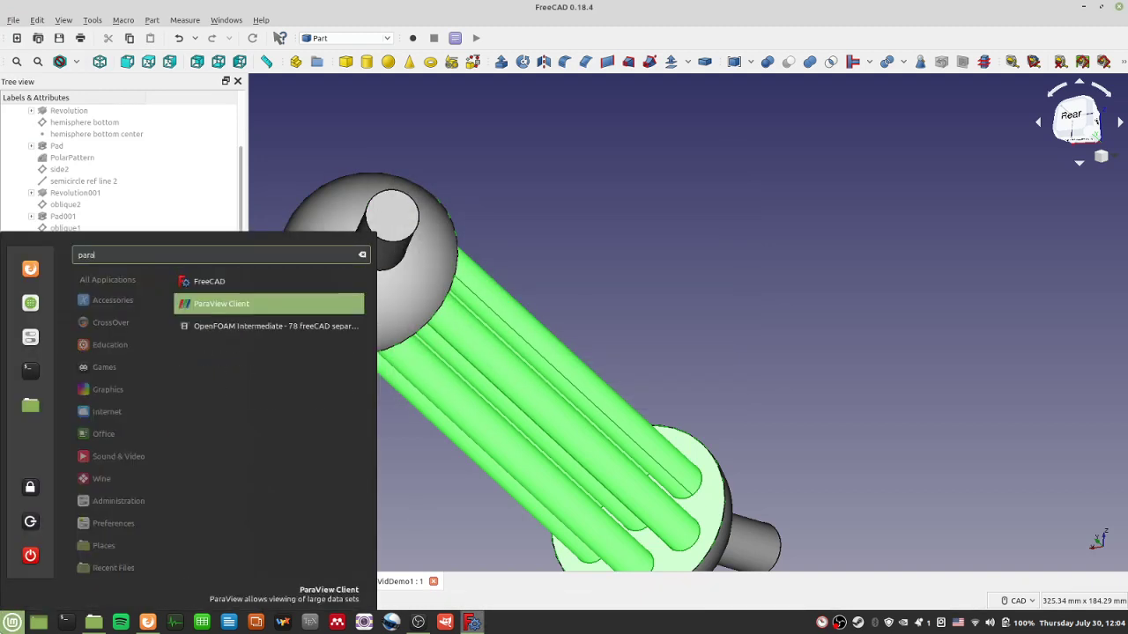
pyautogui.press('Escape')
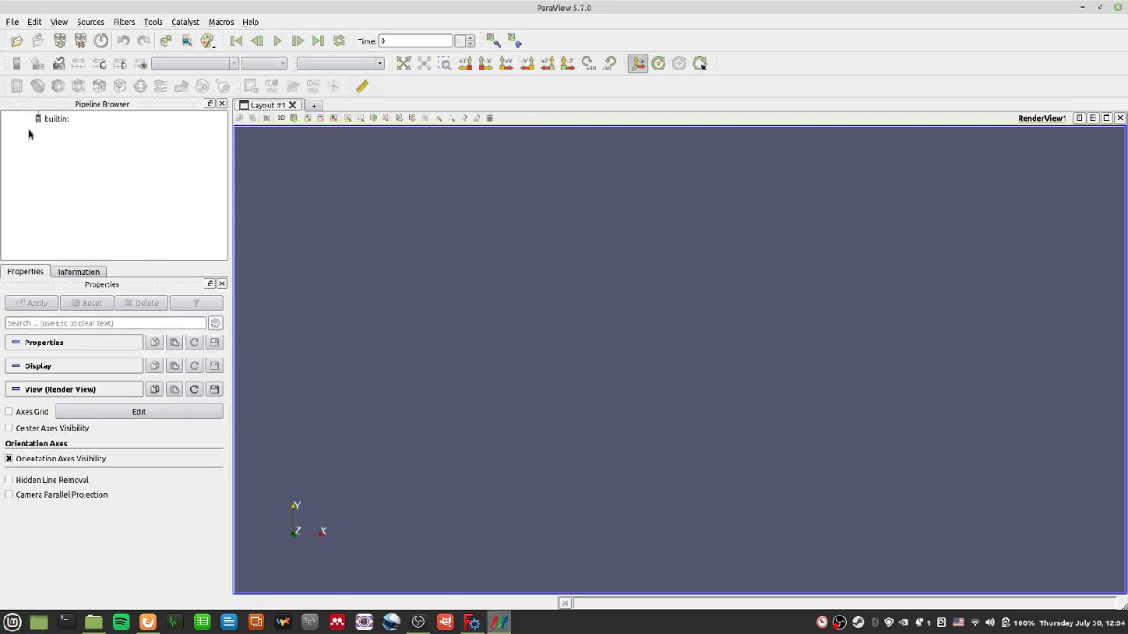
pyautogui.click(714, 428)
pyautogui.click(17, 40)
pyautogui.click(313, 315)
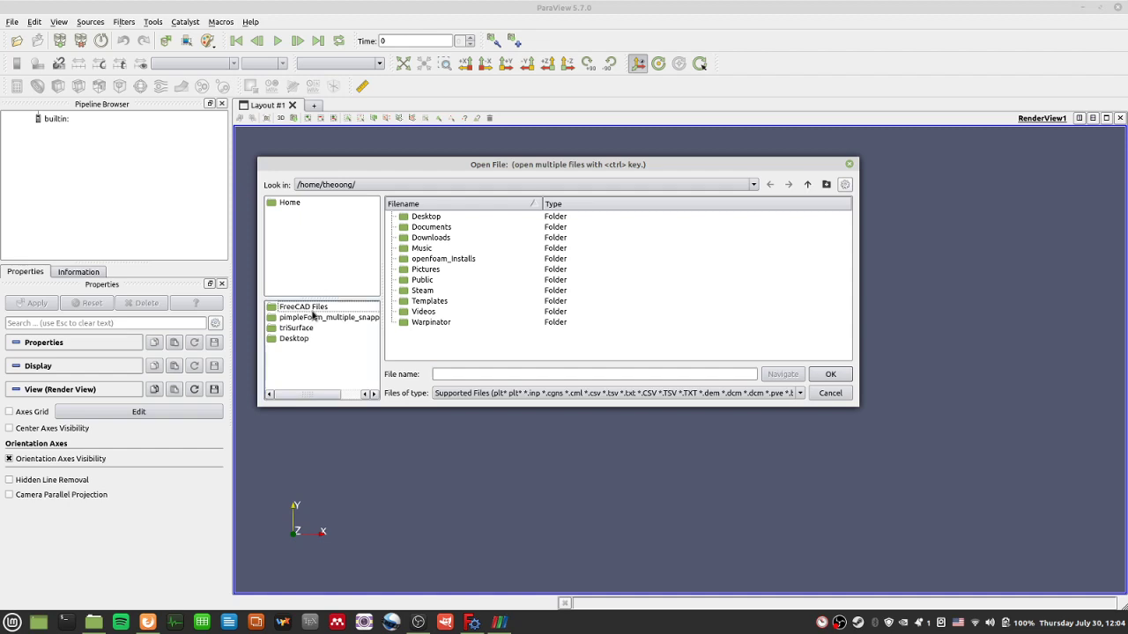
pyautogui.click(313, 314)
pyautogui.doubleClick(465, 218)
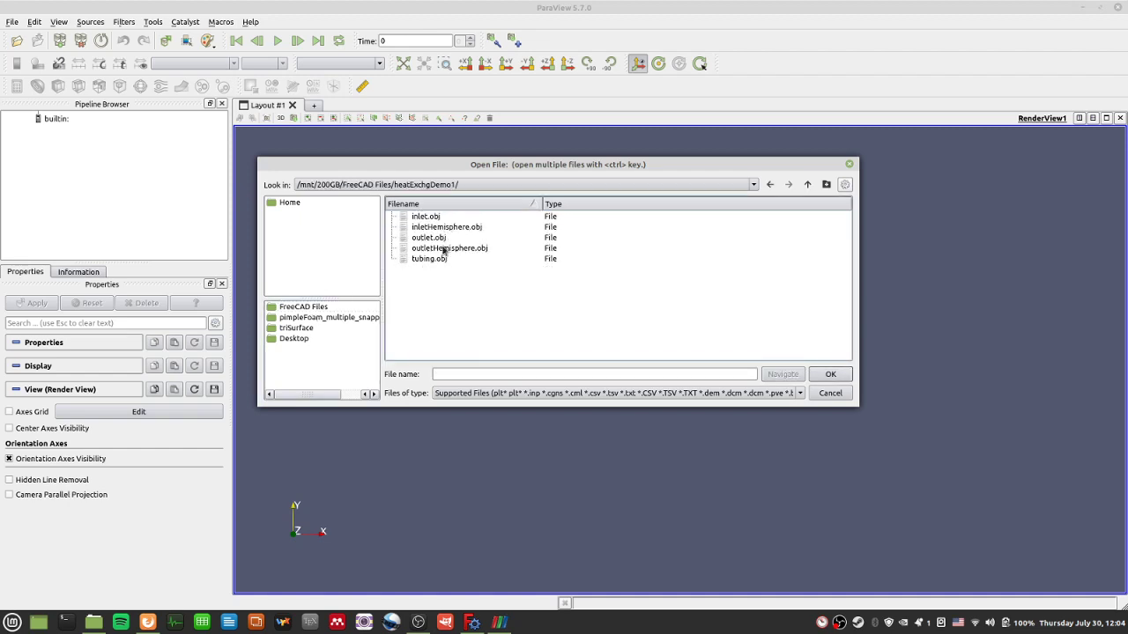
pyautogui.hotkey('ctrl', 'a')
pyautogui.click(842, 376)
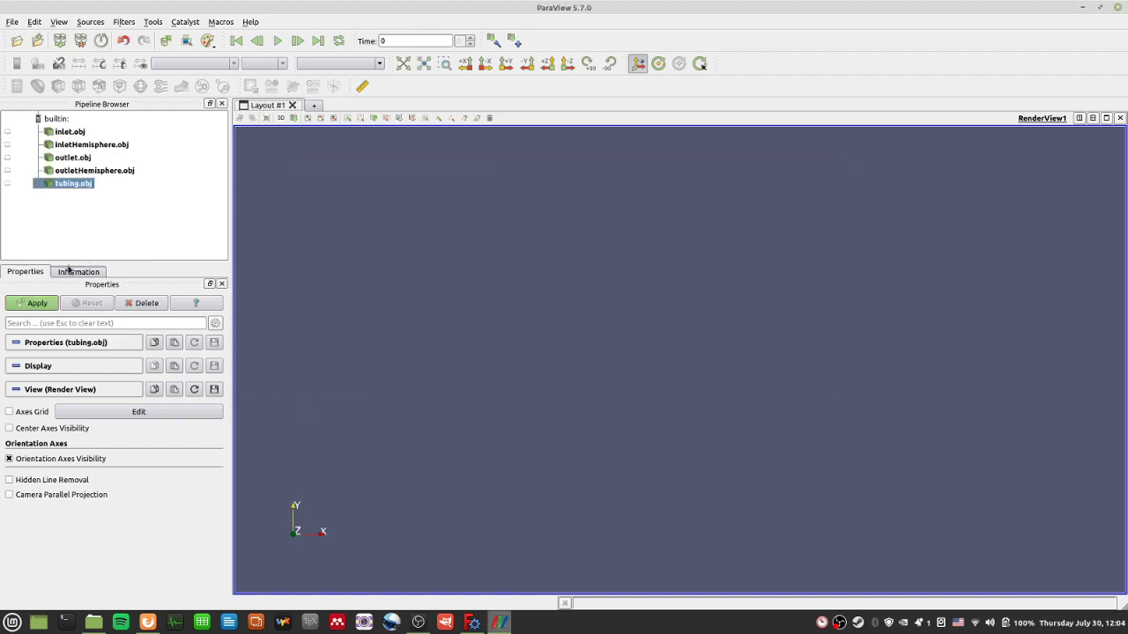
pyautogui.click(35, 303)
# Inspect the assembled meshes from several angles, toggling the tubing mesh off and on
pyautogui.scroll(-5, 697, 447)
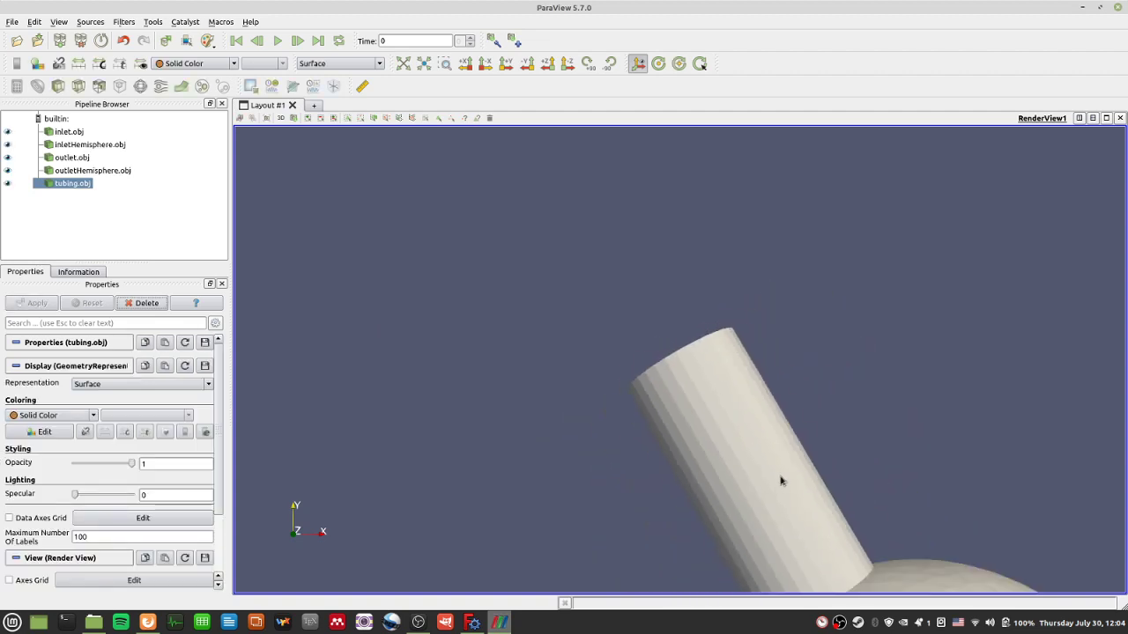
pyautogui.moveTo(855, 498); pyautogui.dragTo(667, 209, button='middle')
pyautogui.scroll(-5, 661, 238)
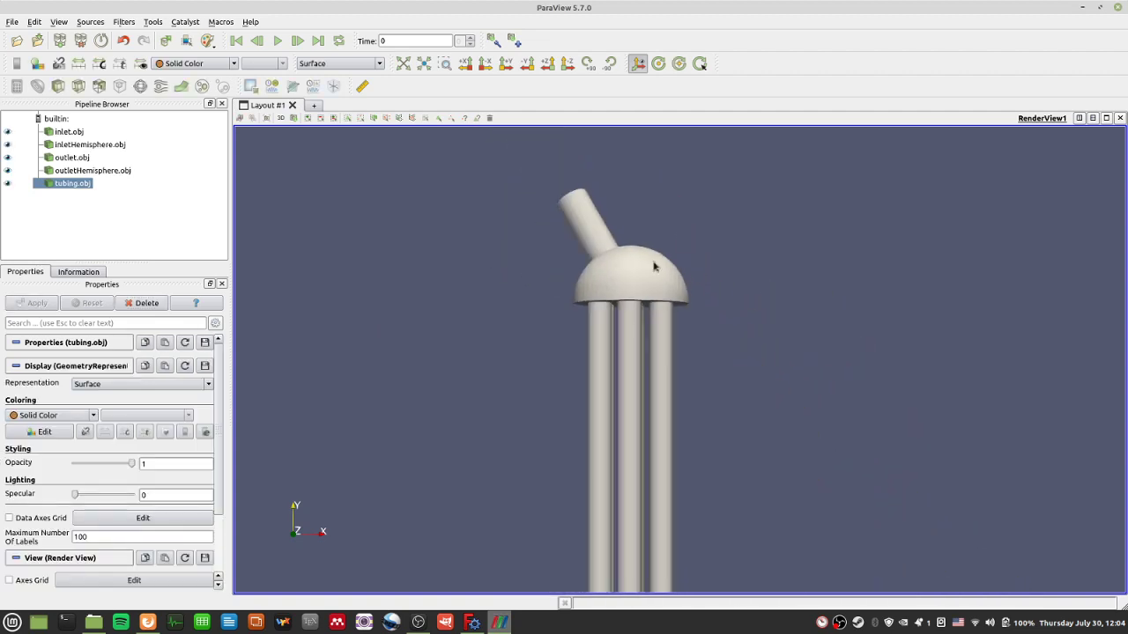
pyautogui.click(7, 183)
pyautogui.click(7, 183)
pyautogui.moveTo(364, 347); pyautogui.dragTo(430, 236, button='middle')
pyautogui.moveTo(891, 355); pyautogui.dragTo(685, 420)
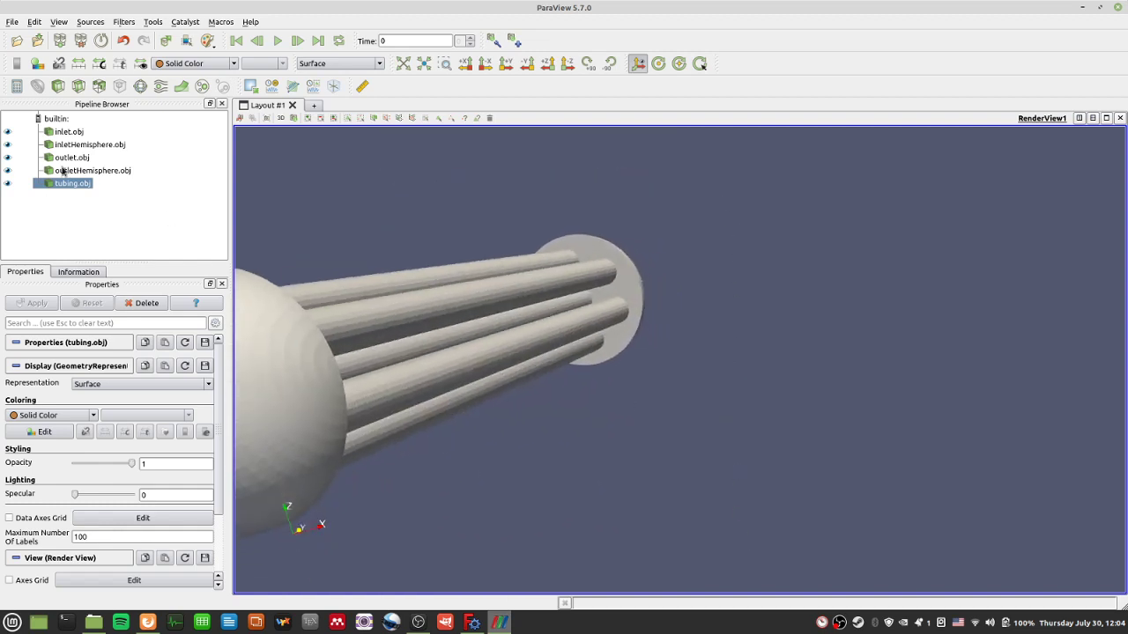
pyautogui.click(8, 184)
pyautogui.click(8, 184)
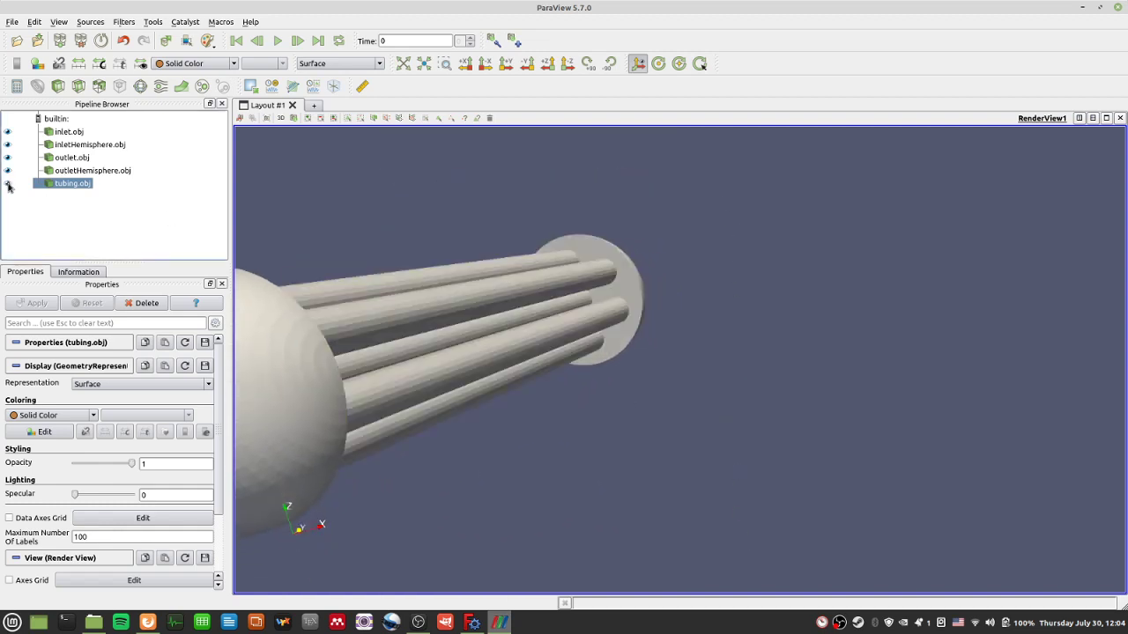
pyautogui.click(7, 184)
pyautogui.click(8, 184)
pyautogui.moveTo(774, 422); pyautogui.dragTo(837, 372)
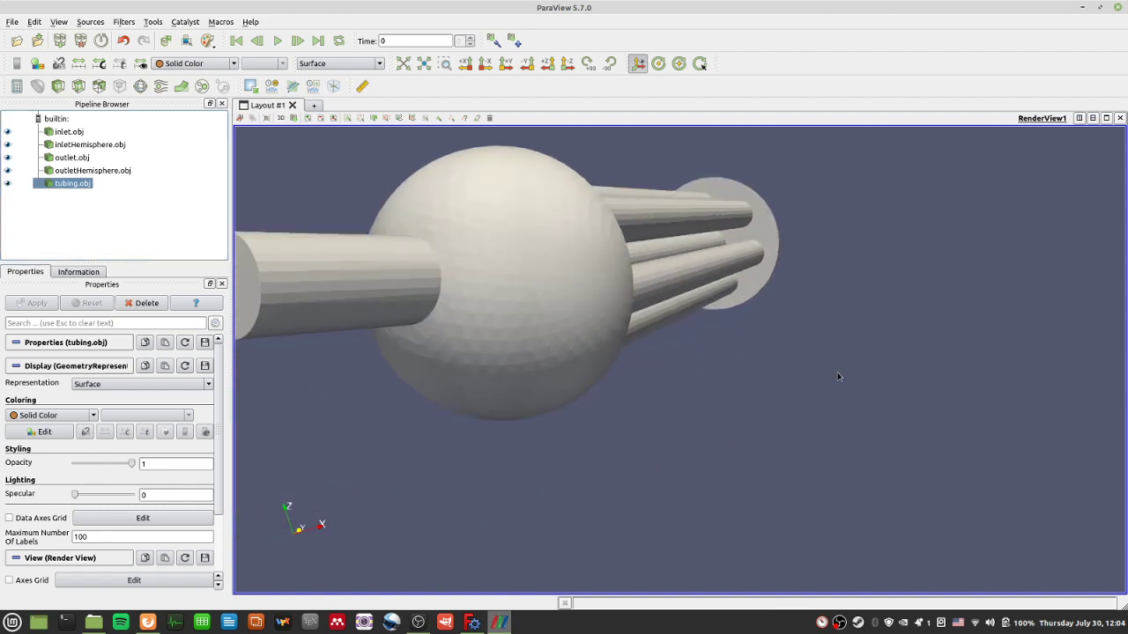
# Cancel the accidental save dialog and return to FreeCAD
pyautogui.hotkey('ctrl', 's')
pyautogui.click(830, 407)
pyautogui.click(473, 623)
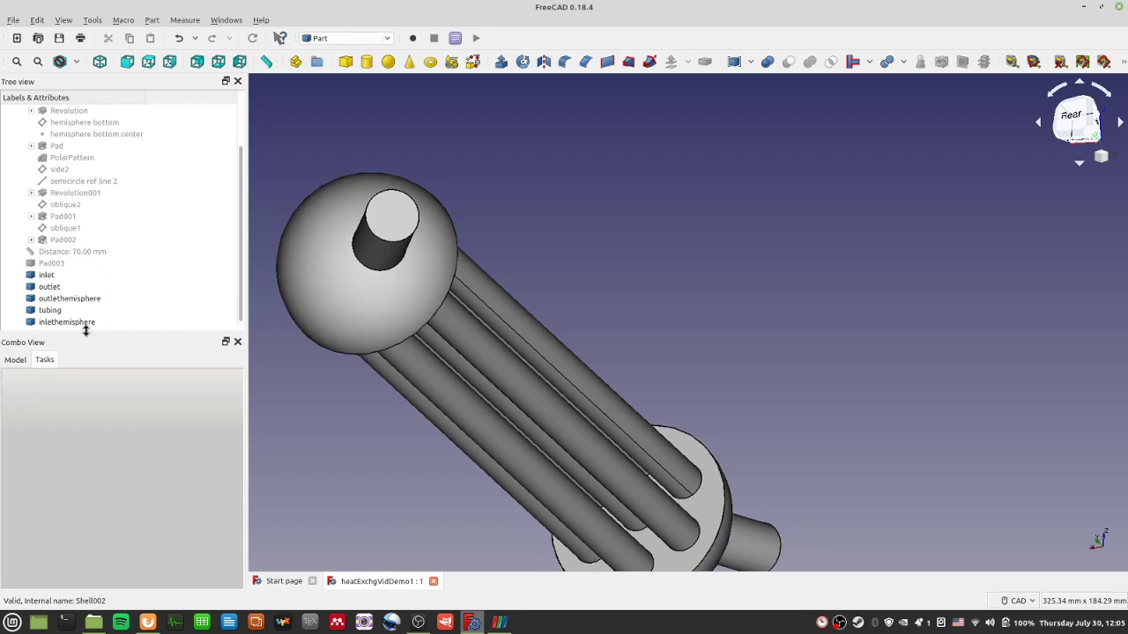
# Delete the separate inlet, outlet, hemisphere and tubing part objects from the tree
pyautogui.moveTo(154, 325); pyautogui.dragTo(54, 276)
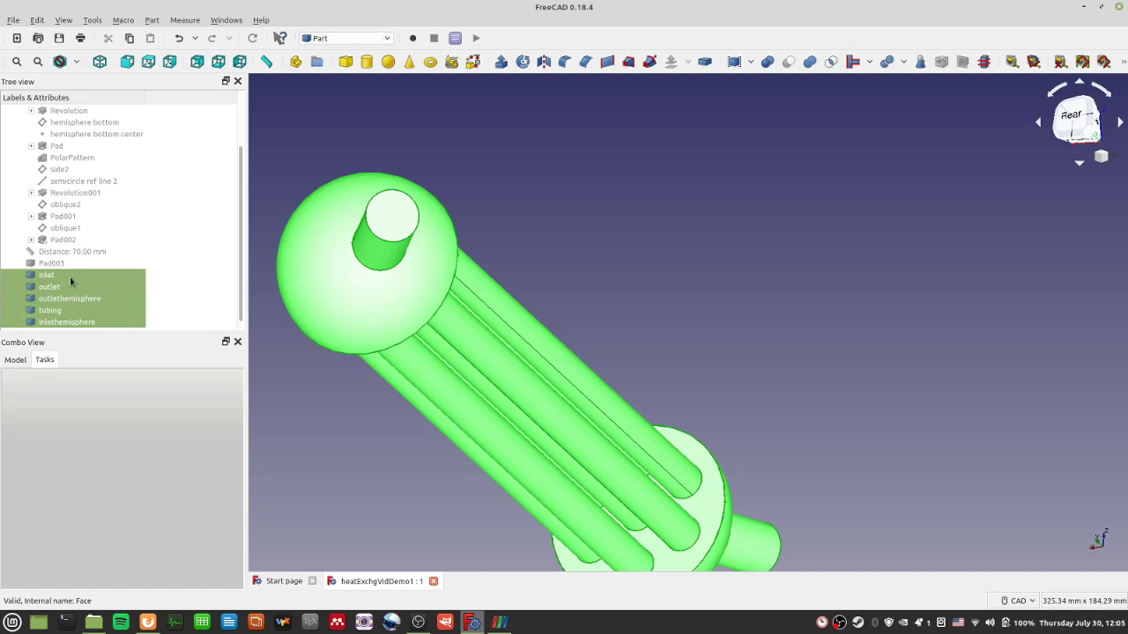
pyautogui.press('Delete')
pyautogui.rightClick(102, 297)
pyautogui.click(49, 325)
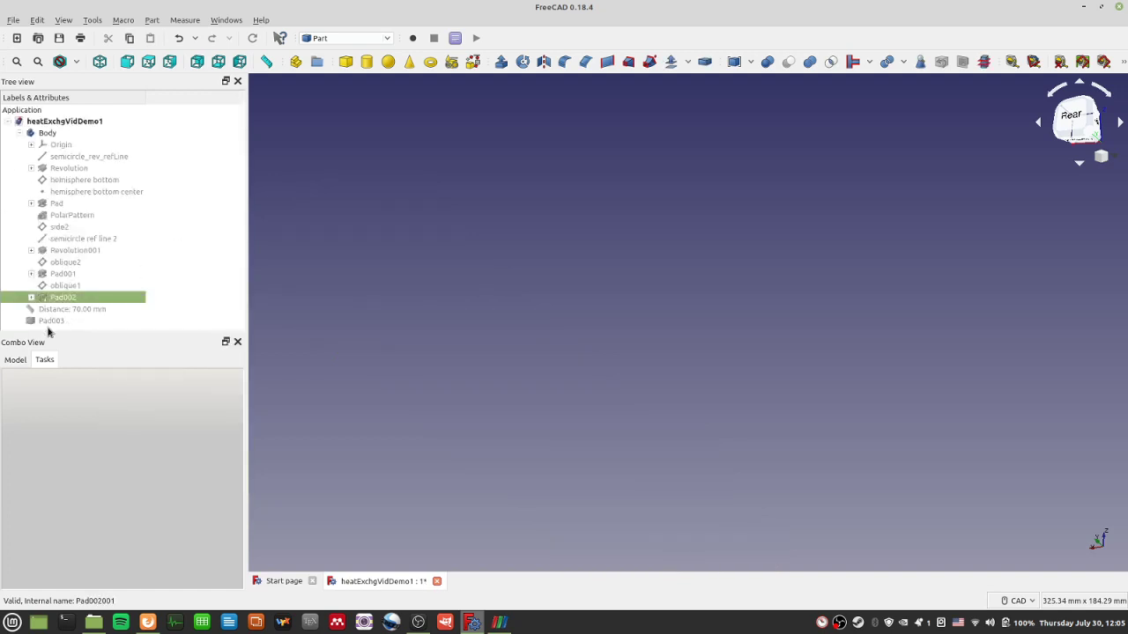
# Show the Pad003 body and export it as fullheatExchg.obj
pyautogui.click(50, 321)
pyautogui.press('space')
pyautogui.click(14, 20)
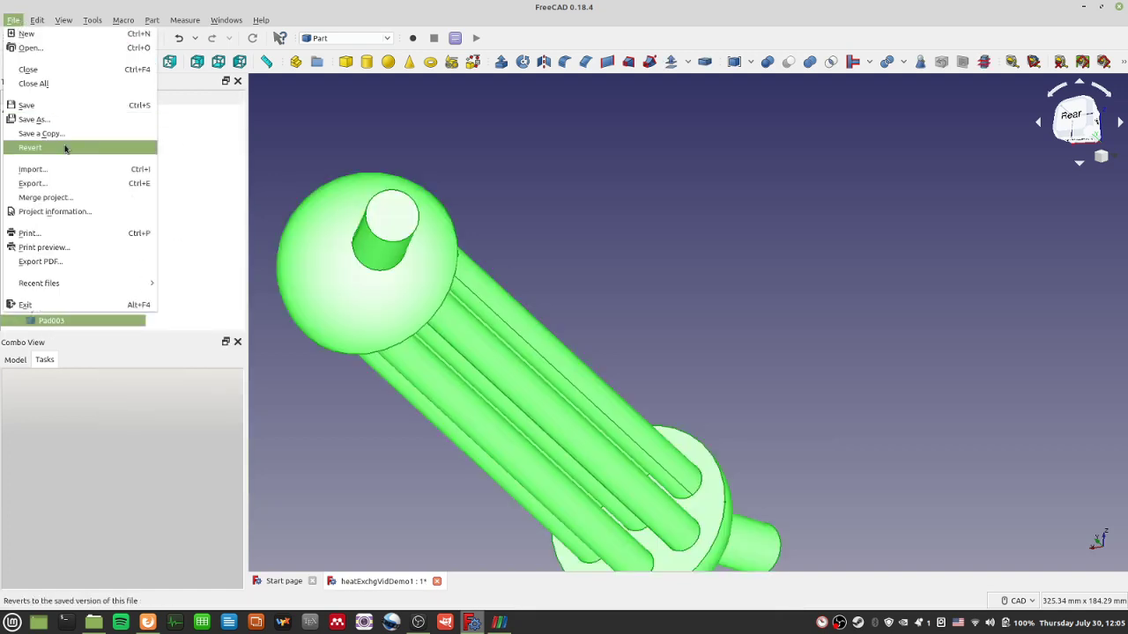
pyautogui.click(61, 183)
pyautogui.write('fullheat')
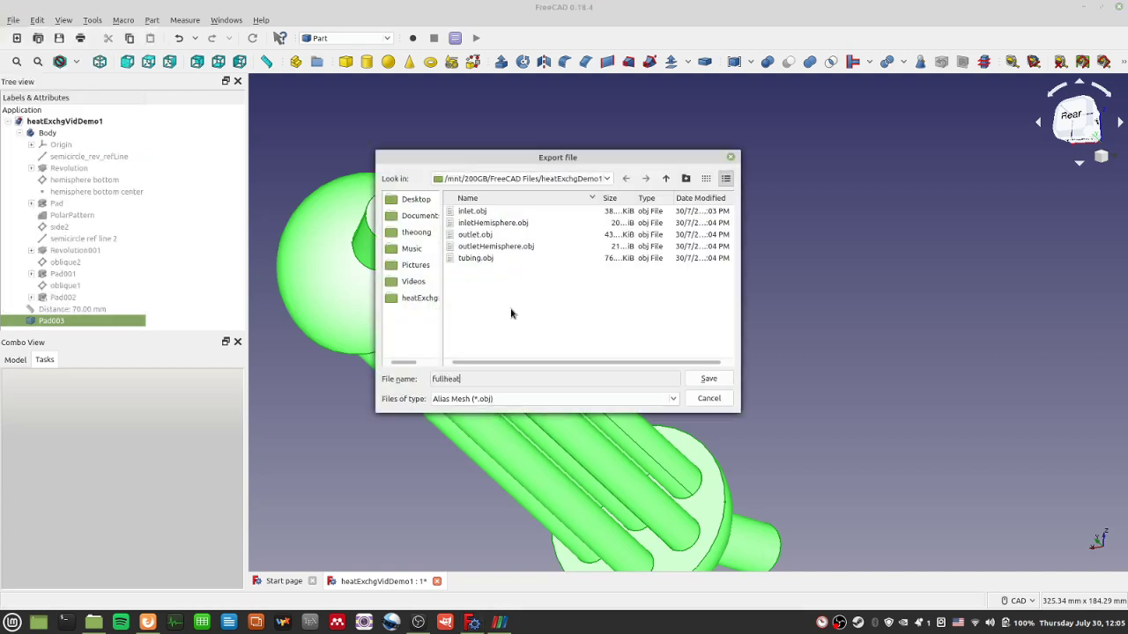
pyautogui.write('Exchg')
pyautogui.press('Return')
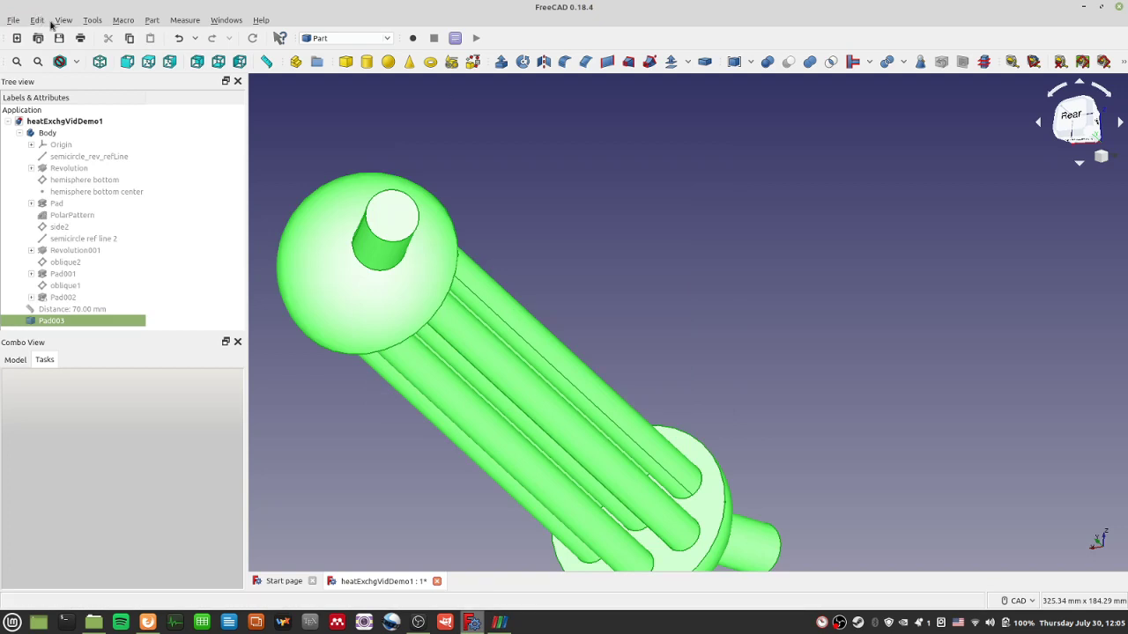
# Hide tubing.obj, then open and apply fullheatExchg.obj and rotate it to an upright side view
pyautogui.click(502, 624)
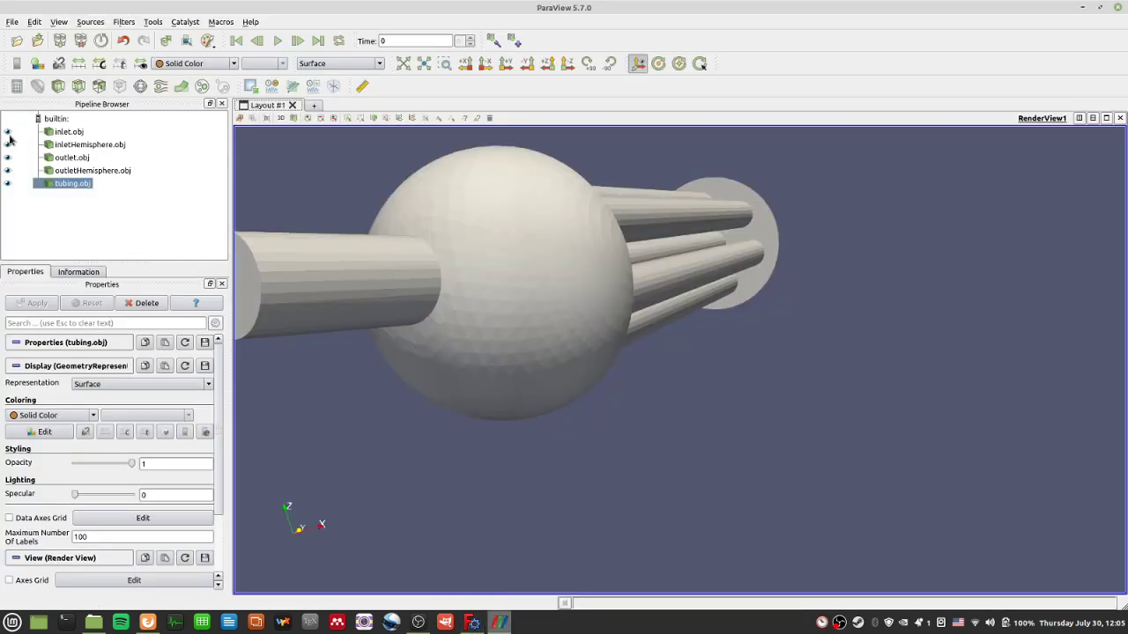
pyautogui.click(7, 183)
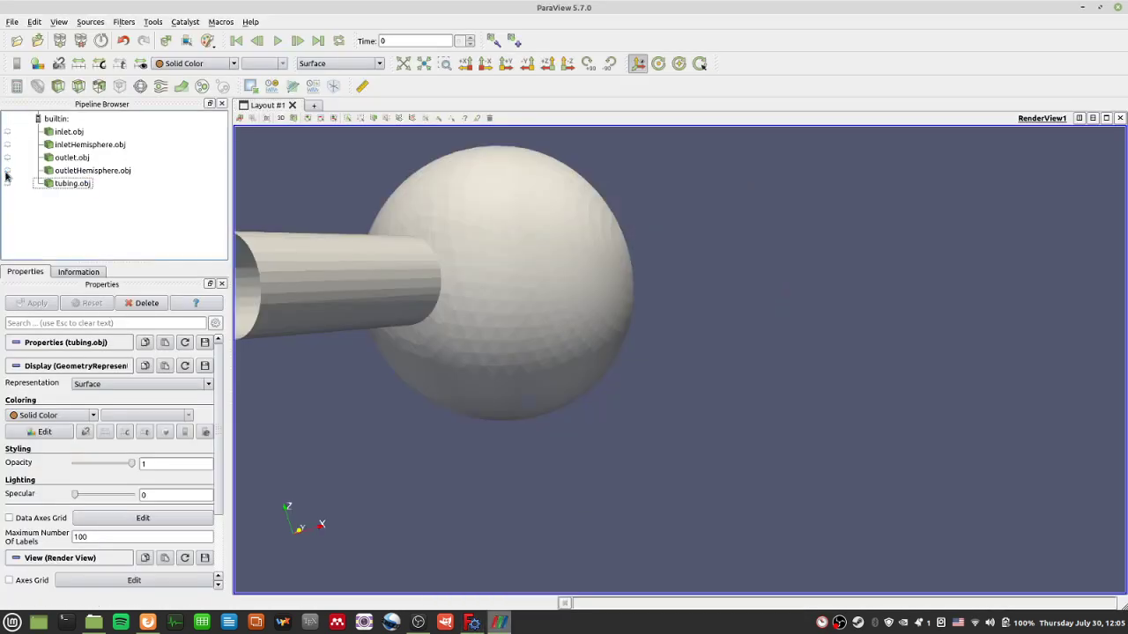
pyautogui.click(18, 43)
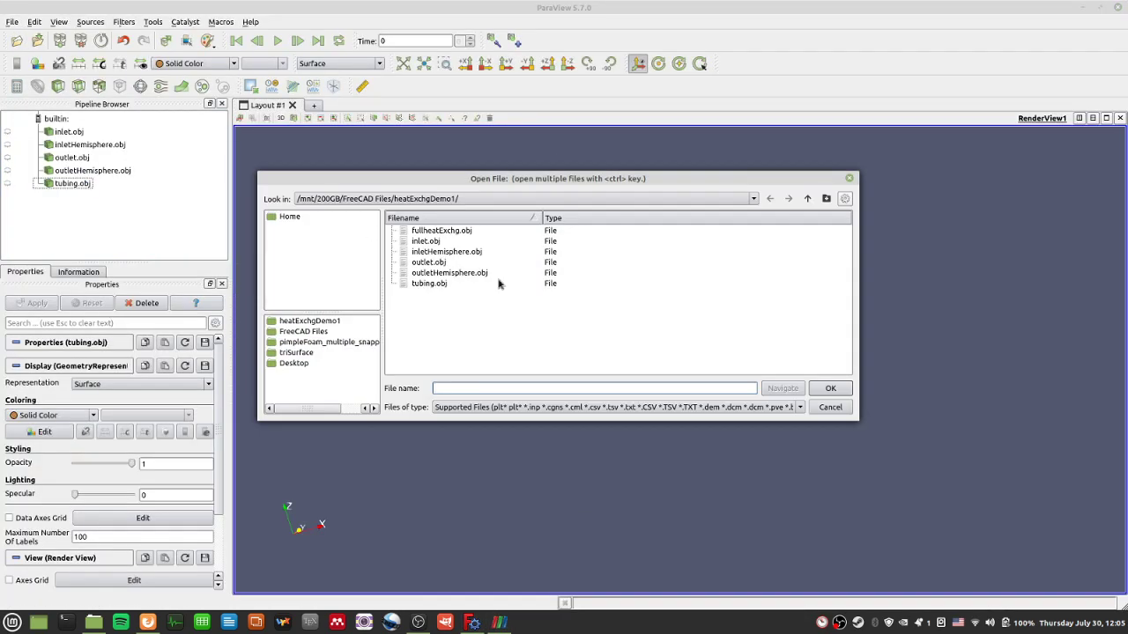
pyautogui.doubleClick(476, 232)
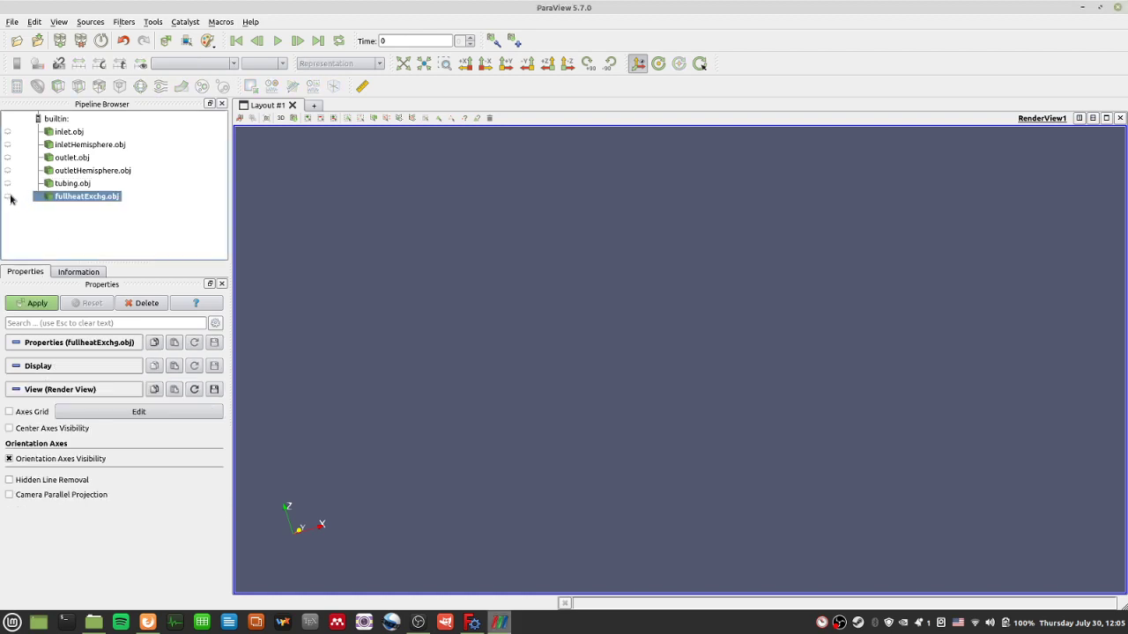
pyautogui.click(26, 302)
pyautogui.moveTo(854, 420); pyautogui.dragTo(649, 388)
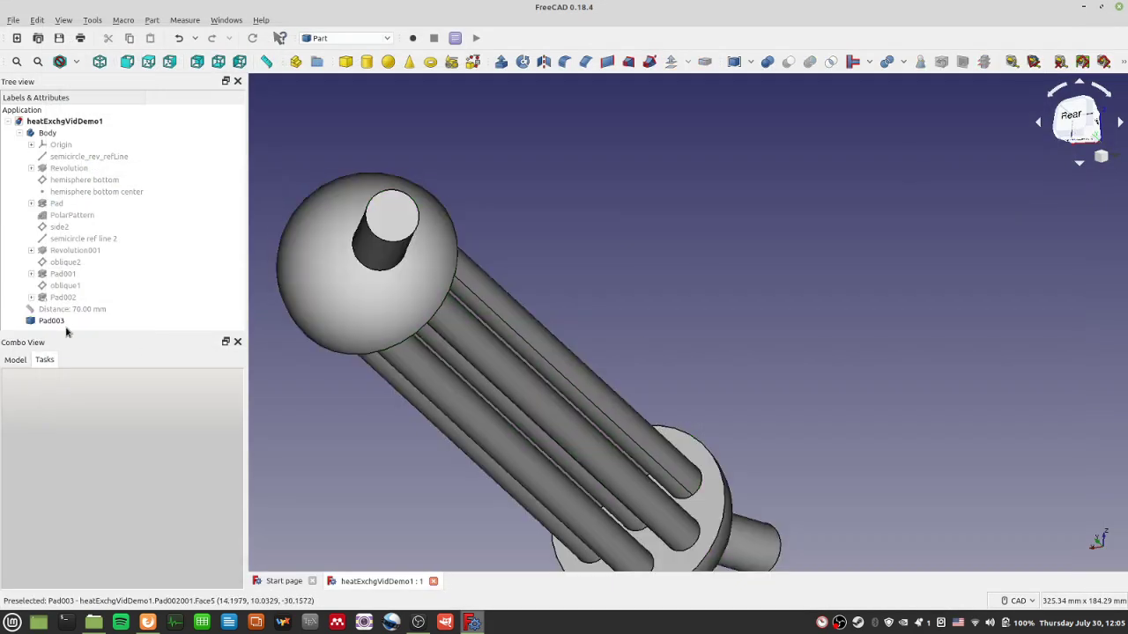
# Toggle Pad003's visibility, deselect, then orbit, zoom out and pan until the exchanger stands upright
pyautogui.click(68, 324)
pyautogui.press('space')
pyautogui.press('space')
pyautogui.click(737, 252)
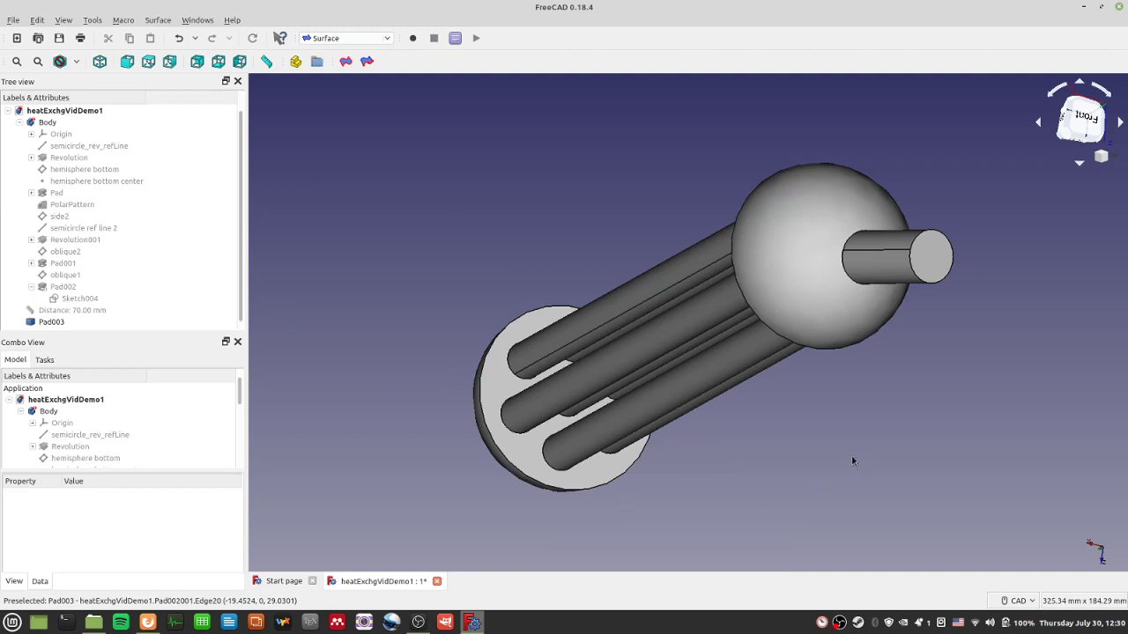
pyautogui.moveTo(851, 459); pyautogui.dragTo(696, 402, button='middle')
pyautogui.scroll(-5, 703, 395)
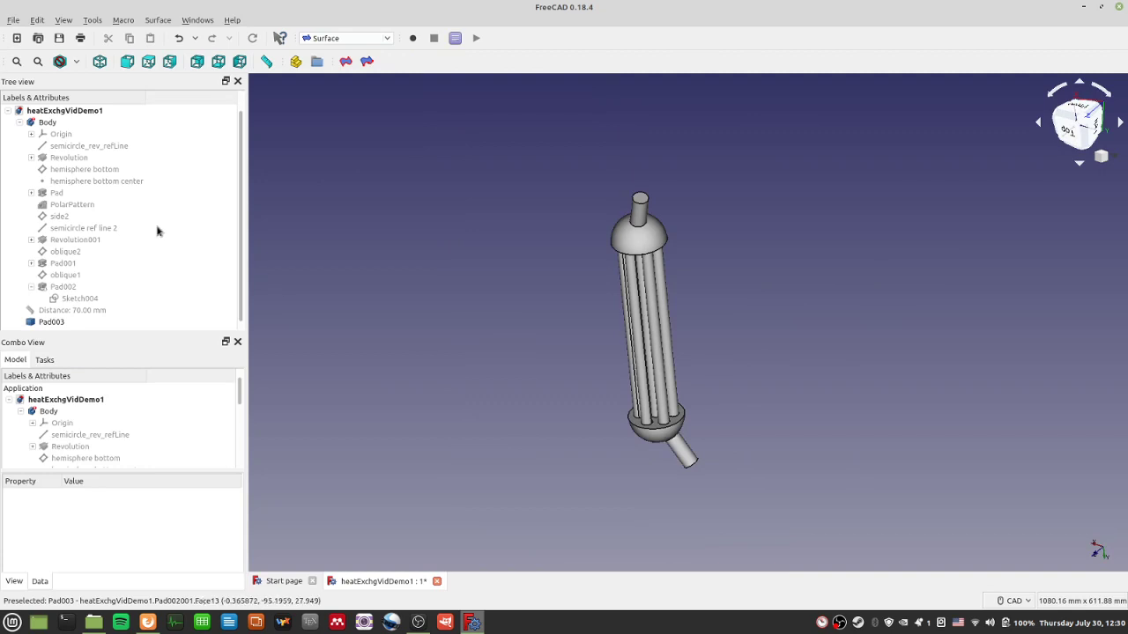
pyautogui.moveTo(541, 374); pyautogui.dragTo(662, 335, button='middle')
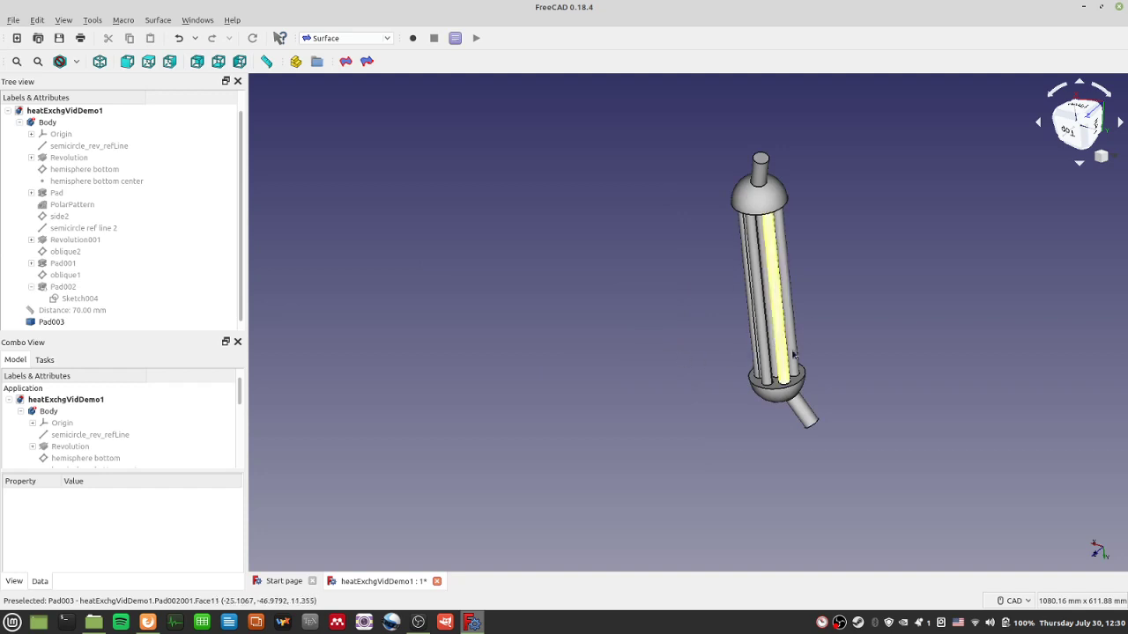
pyautogui.moveTo(764, 290); pyautogui.dragTo(658, 387, button='middle')
# Save the heat exchanger document and reselect Pad003 in the model tree
pyautogui.rightClick(48, 123)
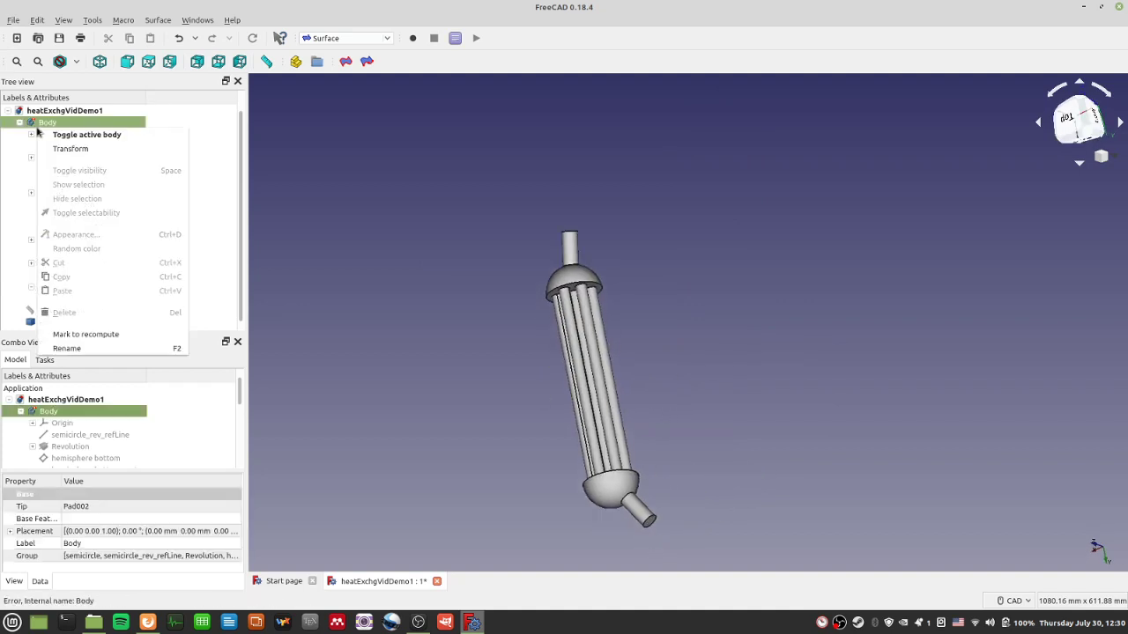
pyautogui.click(102, 414)
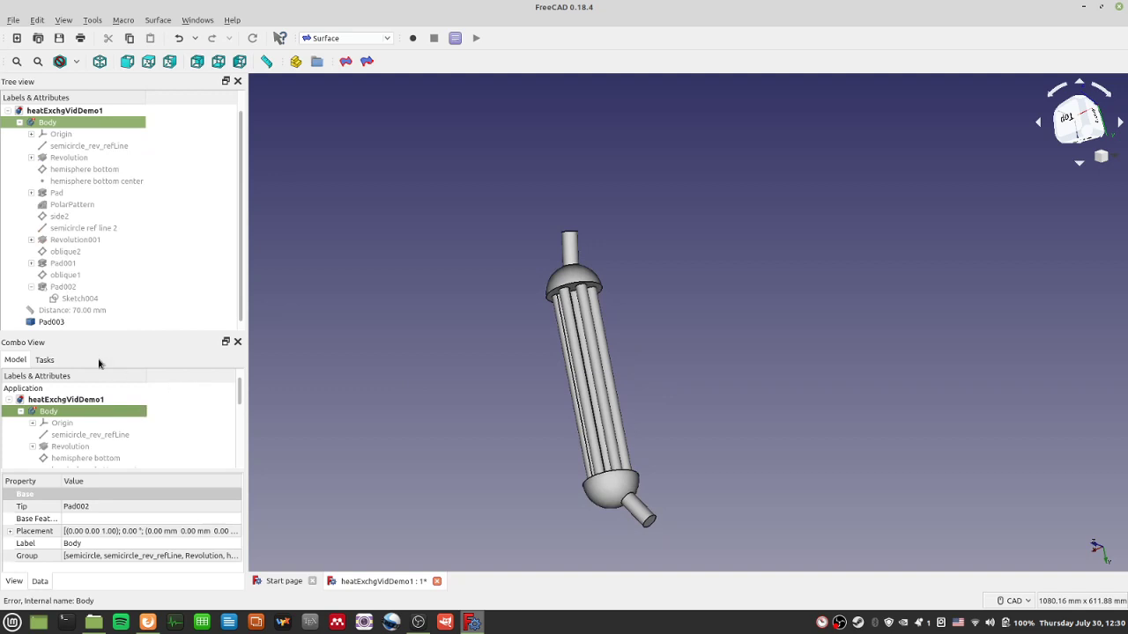
pyautogui.hotkey('ctrl', 's')
pyautogui.click(44, 359)
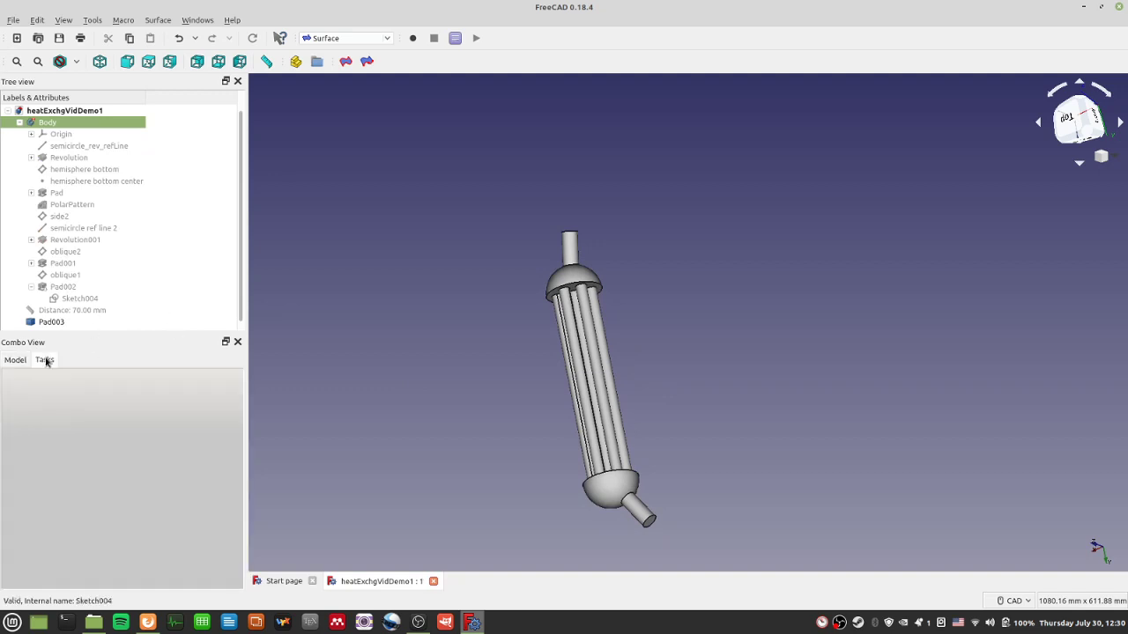
pyautogui.click(16, 360)
pyautogui.click(58, 325)
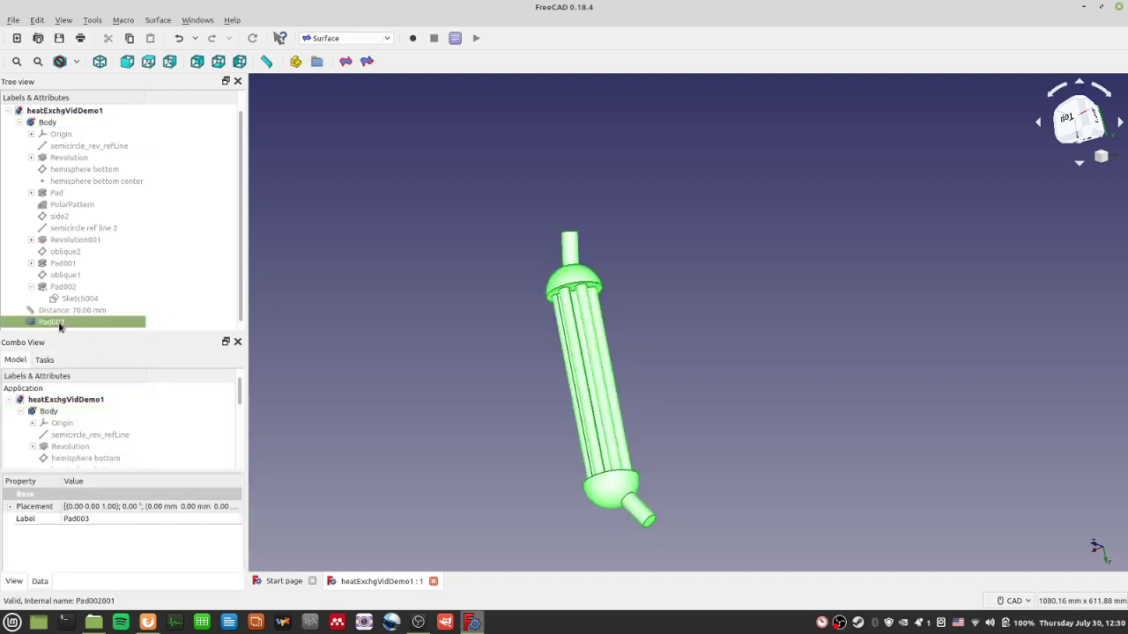
# Make Body the active body and collapse its feature list
pyautogui.rightClick(50, 121)
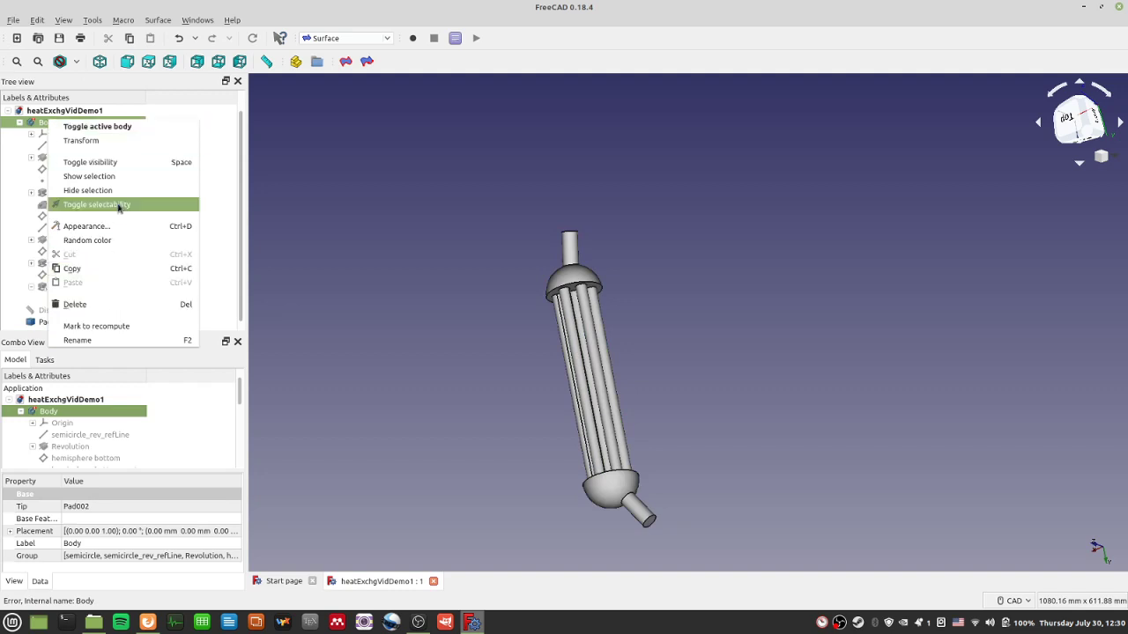
pyautogui.click(183, 126)
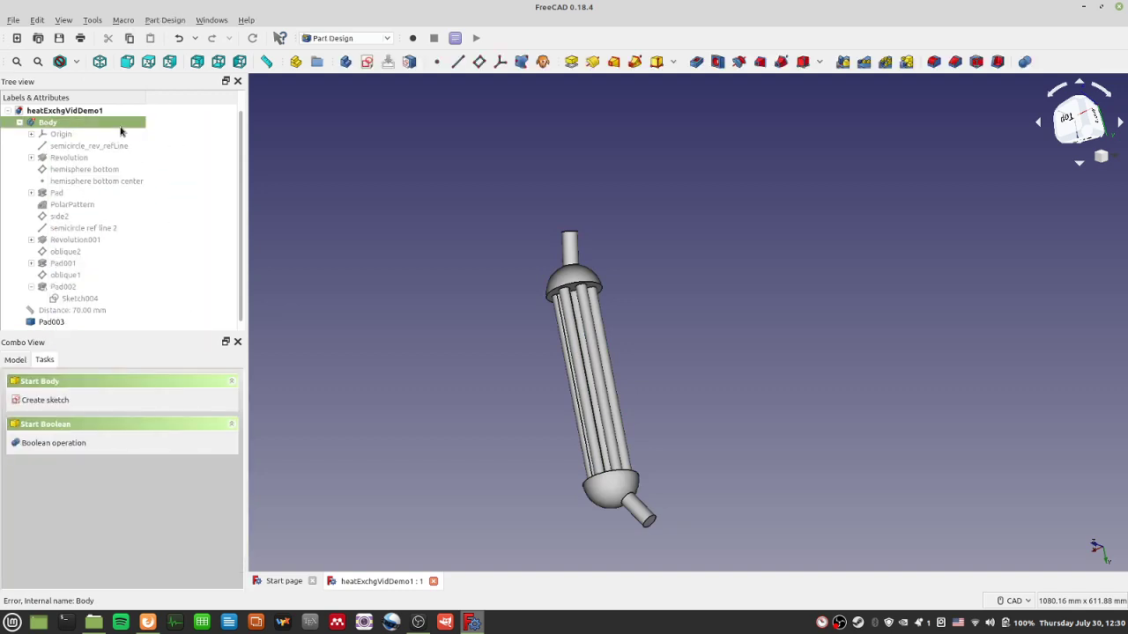
pyautogui.rightClick(76, 130)
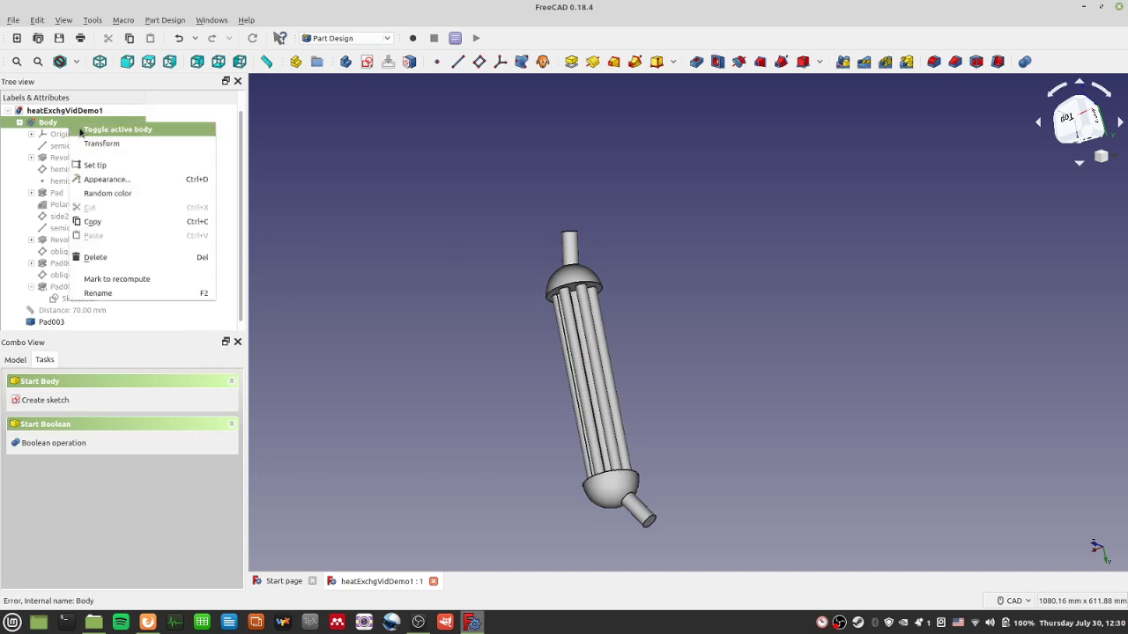
pyautogui.click(97, 128)
pyautogui.rightClick(78, 133)
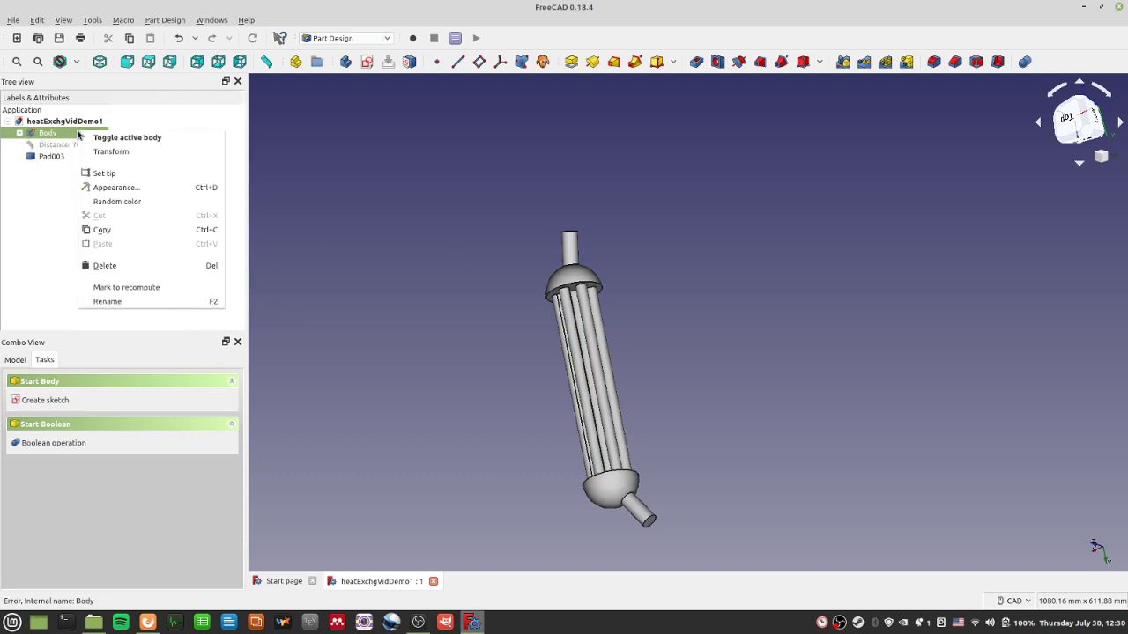
pyautogui.click(29, 272)
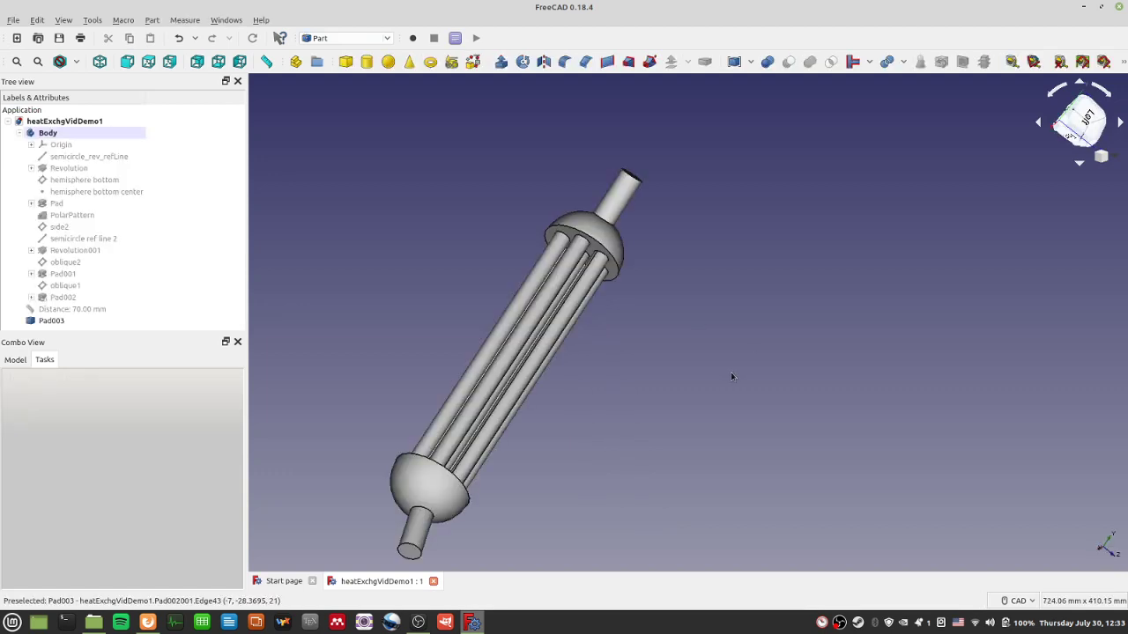
# Orbit, zoom and pan around the heat exchanger, then bring up the Part shape operations menu
pyautogui.moveTo(731, 376); pyautogui.dragTo(601, 370, button='middle')
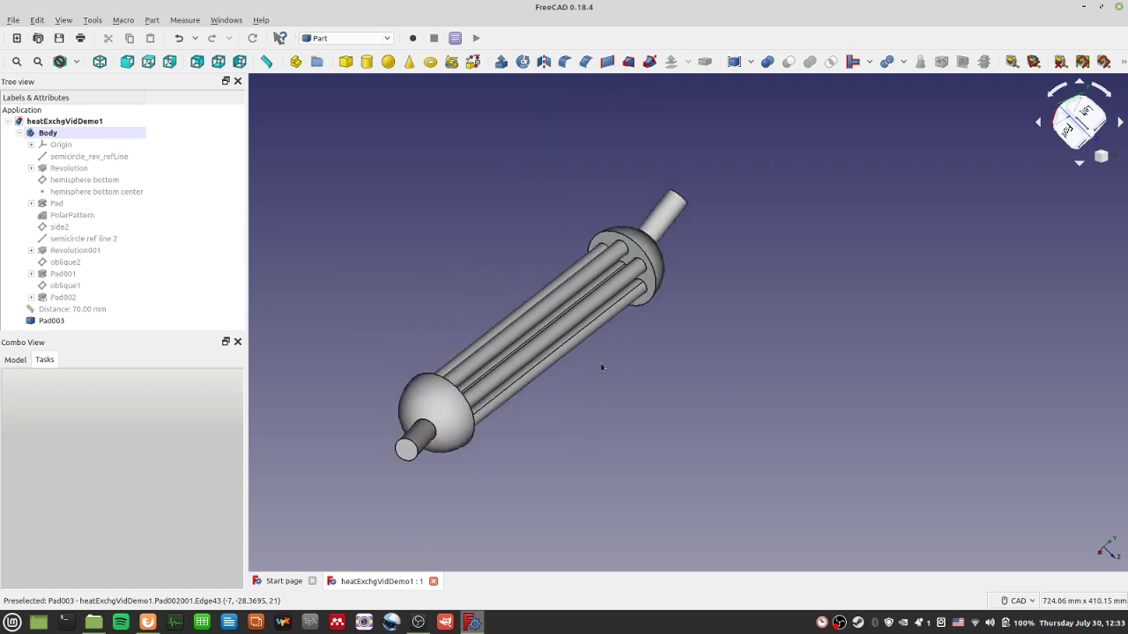
pyautogui.scroll(3, 609, 367)
pyautogui.scroll(-3, 638, 356)
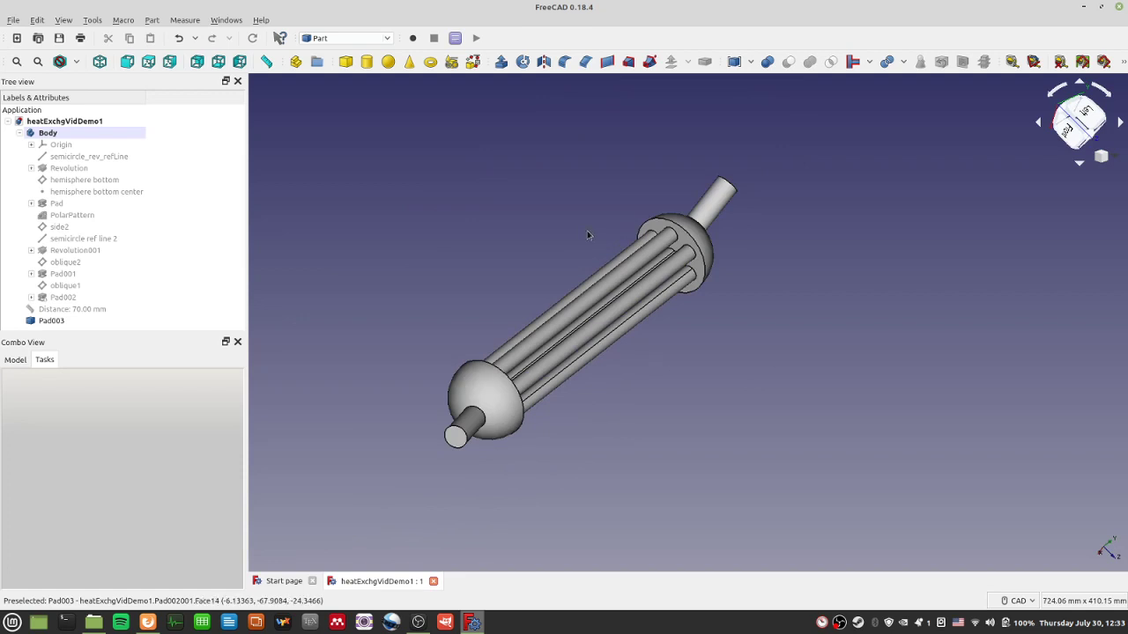
pyautogui.moveTo(735, 335); pyautogui.dragTo(553, 192, button='middle')
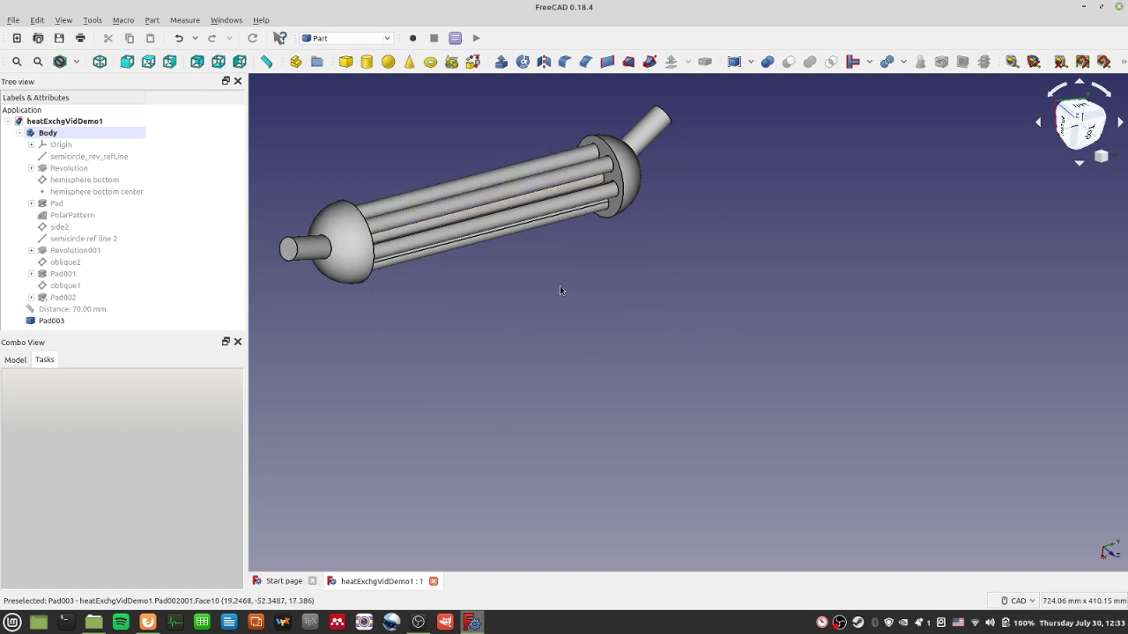
pyautogui.moveTo(562, 290); pyautogui.dragTo(617, 365, button='middle')
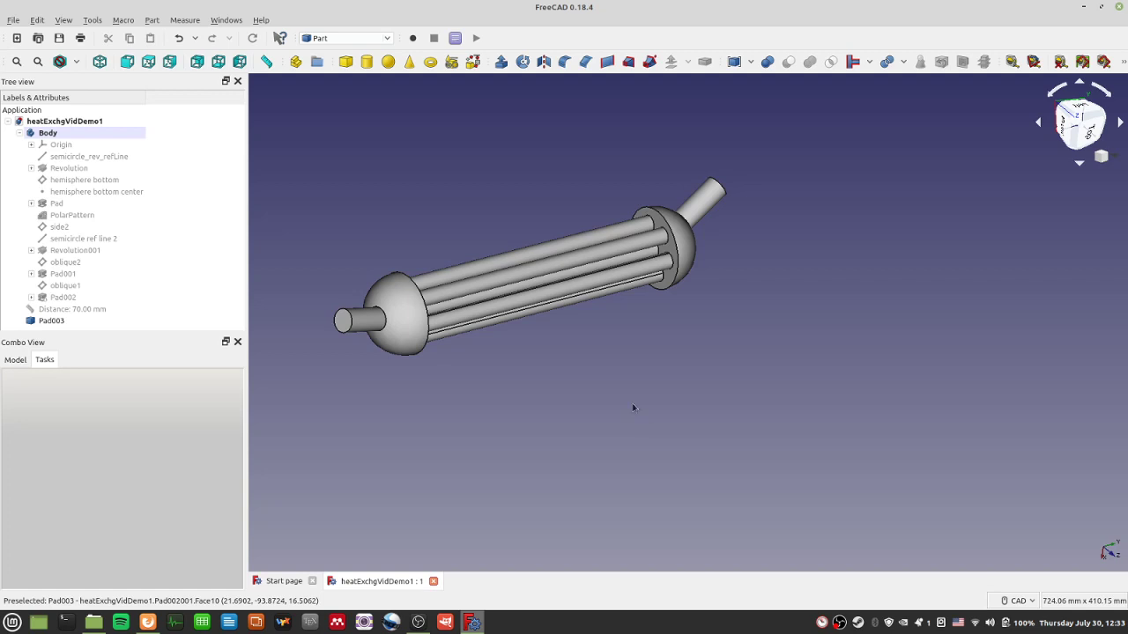
pyautogui.click(149, 19)
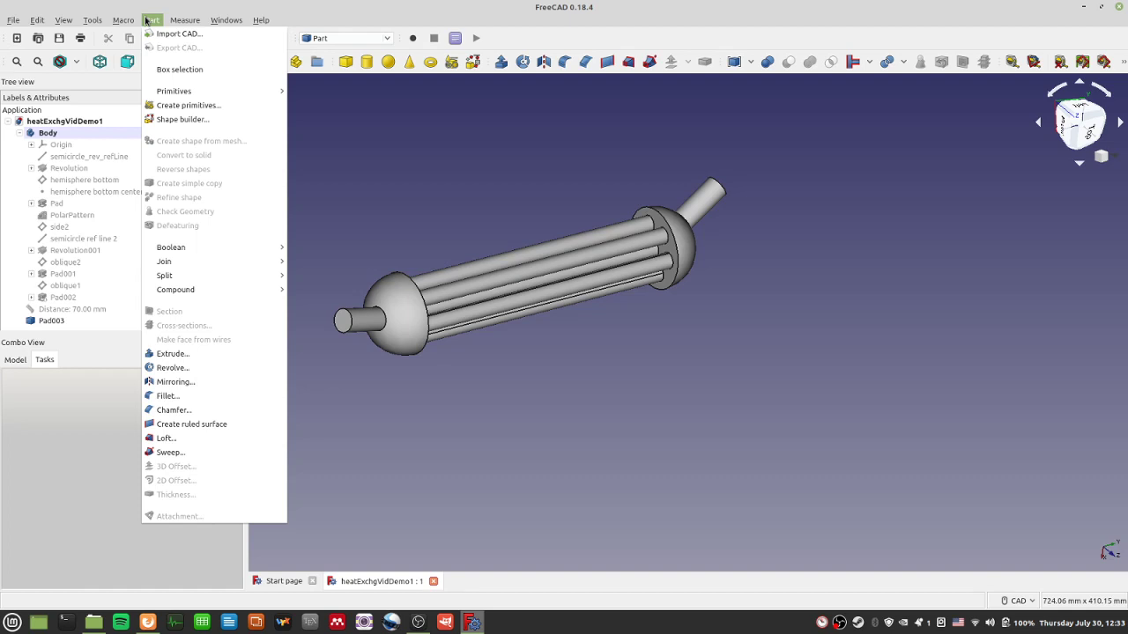
# Box-select the tubes and one end, then clear the selection and reorient the model
pyautogui.click(180, 69)
pyautogui.moveTo(415, 379); pyautogui.dragTo(675, 154)
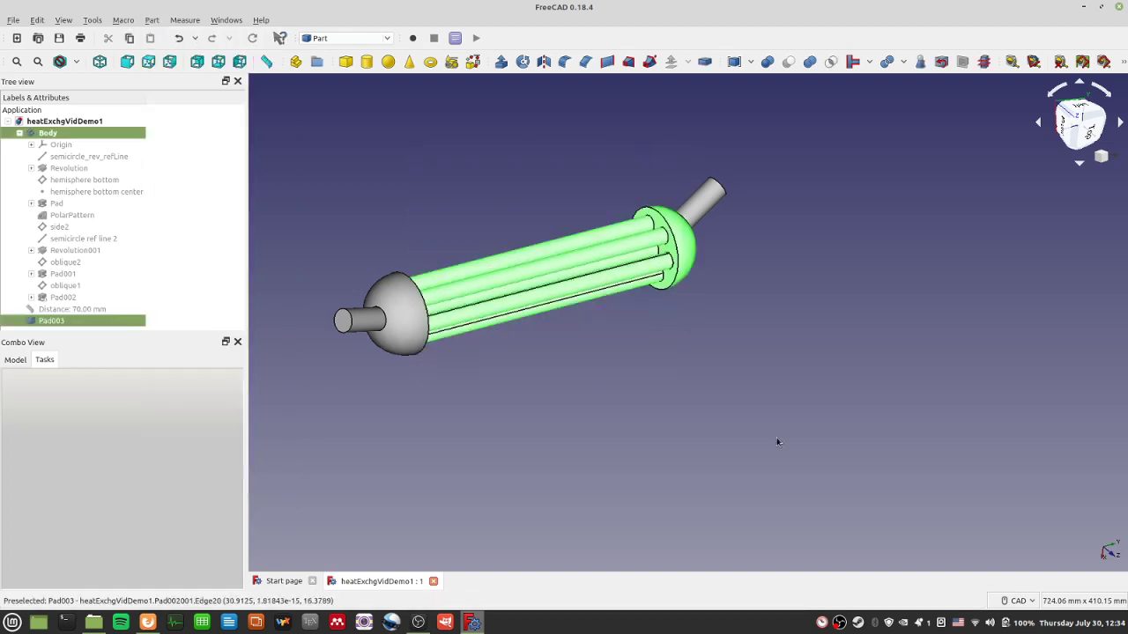
pyautogui.click(852, 290)
pyautogui.moveTo(769, 328)
pyautogui.mouseDown(button='middle')
pyautogui.moveTo(675, 344)
pyautogui.moveTo(773, 323)
pyautogui.mouseUp(button='middle')
# Box-select the entire heat exchanger and show the selected solid's properties in the Model panel
pyautogui.click(151, 20)
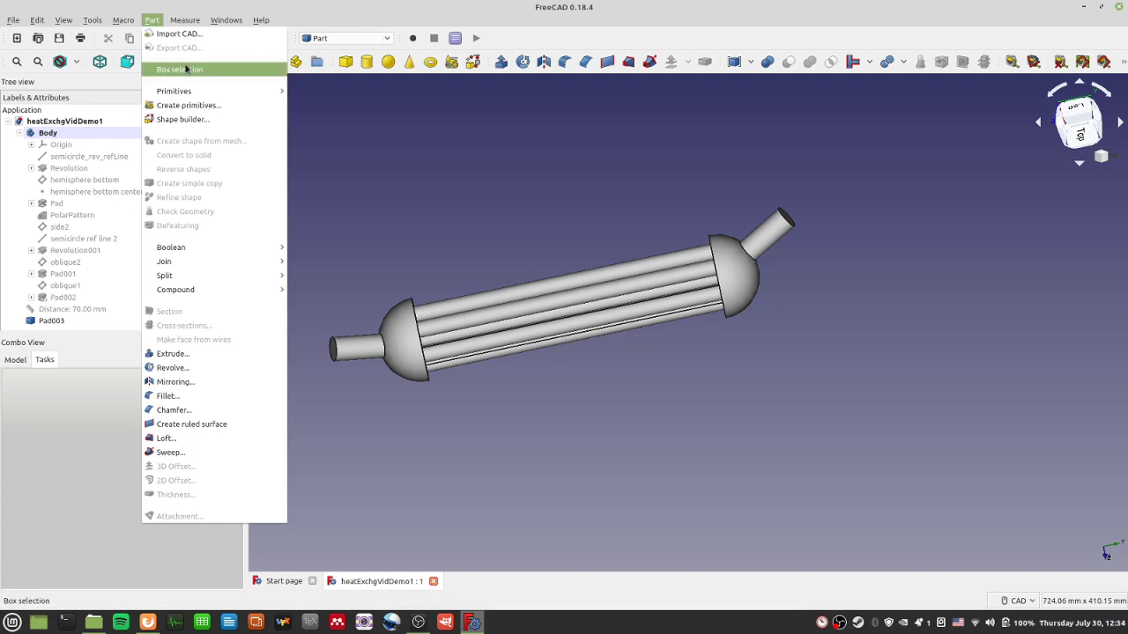
pyautogui.click(186, 69)
pyautogui.moveTo(415, 423); pyautogui.dragTo(728, 167)
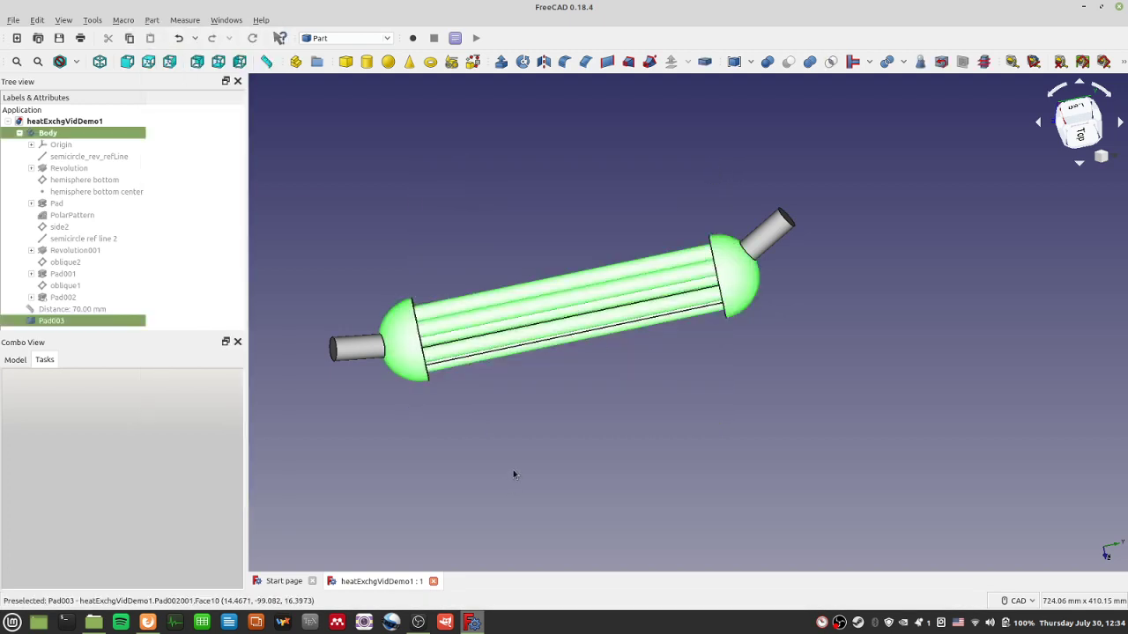
pyautogui.click(16, 359)
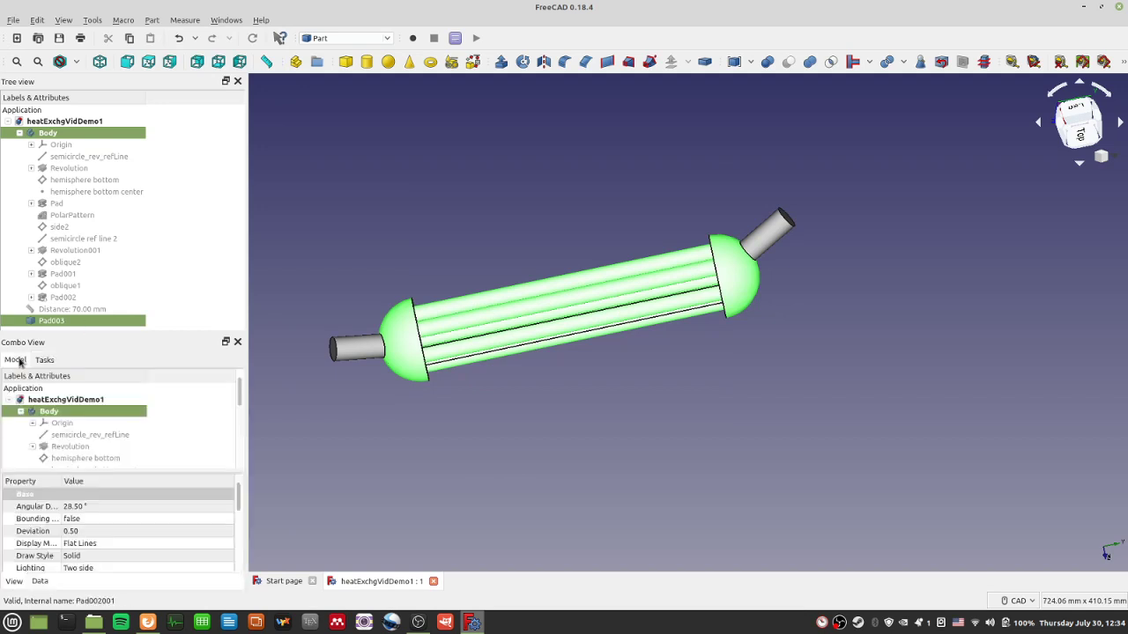
pyautogui.rightClick(629, 306)
pyautogui.click(567, 388)
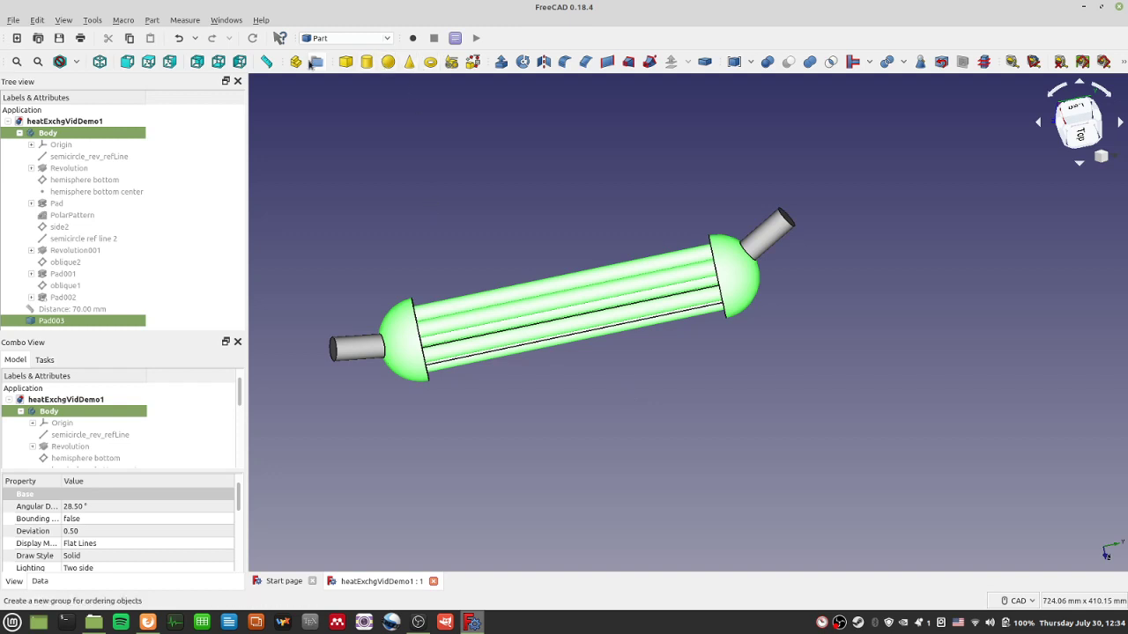
pyautogui.click(470, 64)
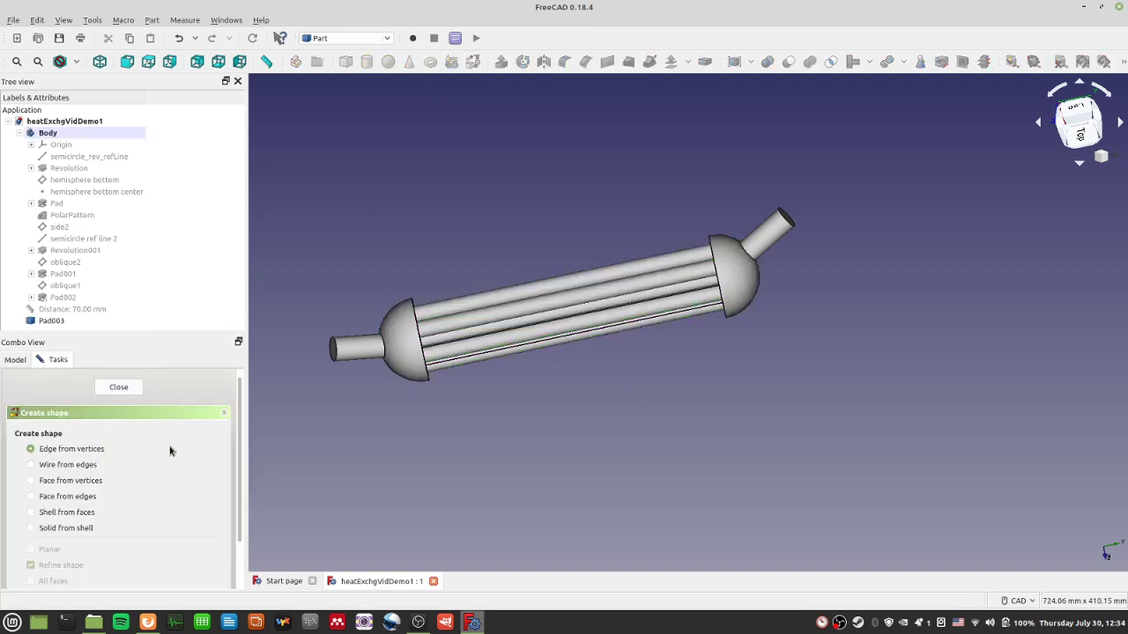
pyautogui.click(118, 388)
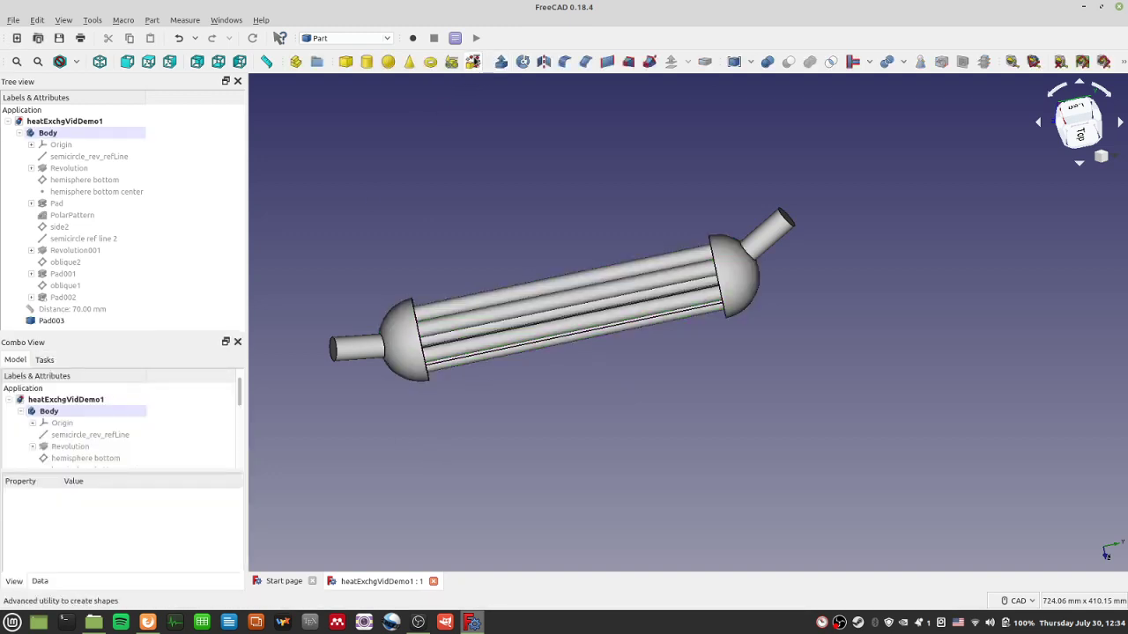
pyautogui.click(472, 61)
pyautogui.click(85, 511)
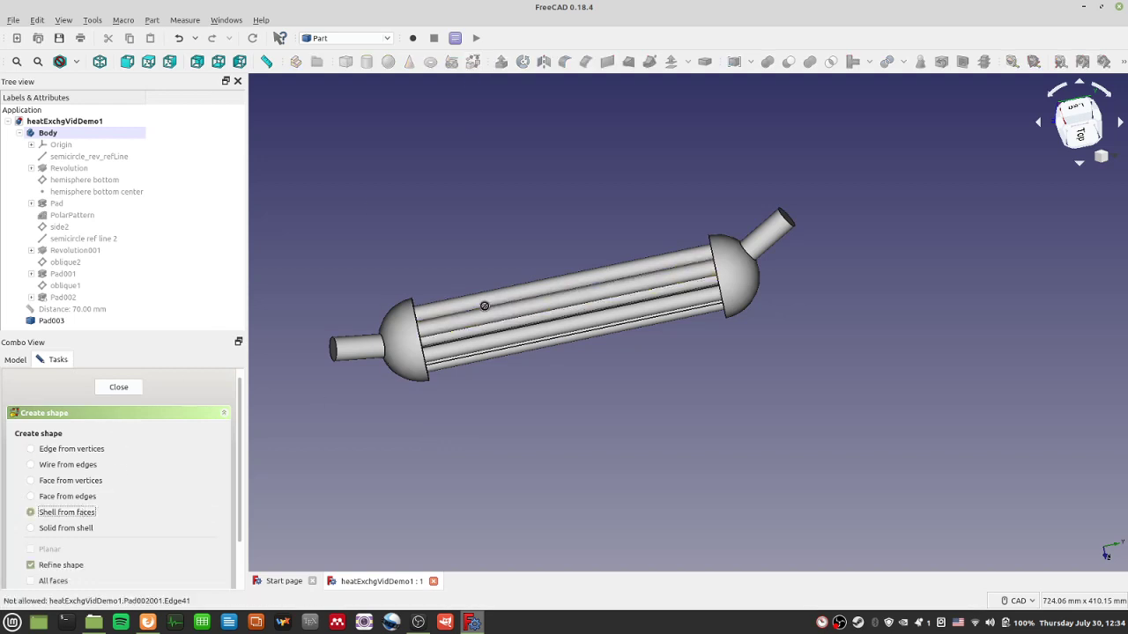
pyautogui.click(490, 310)
pyautogui.click(514, 356)
pyautogui.click(515, 358)
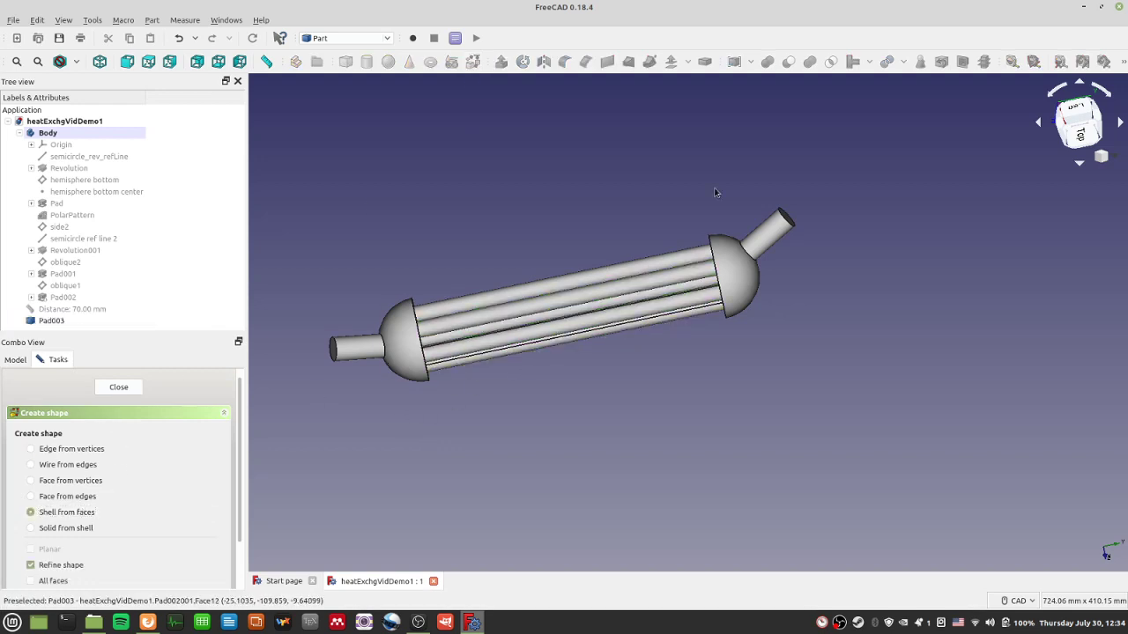
pyautogui.click(151, 20)
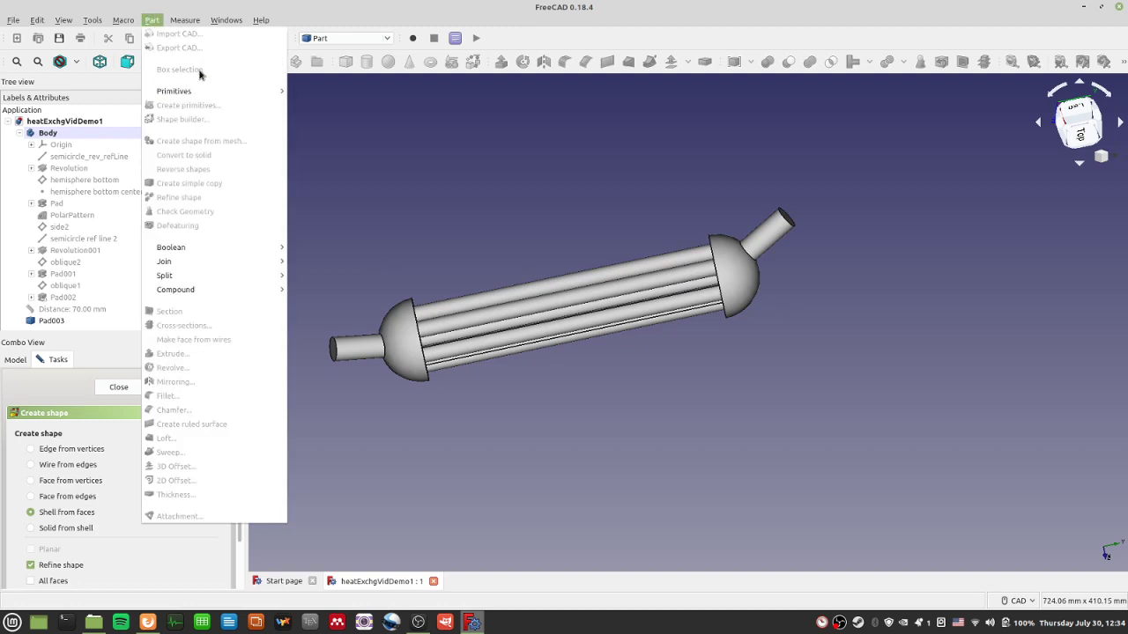
pyautogui.click(434, 418)
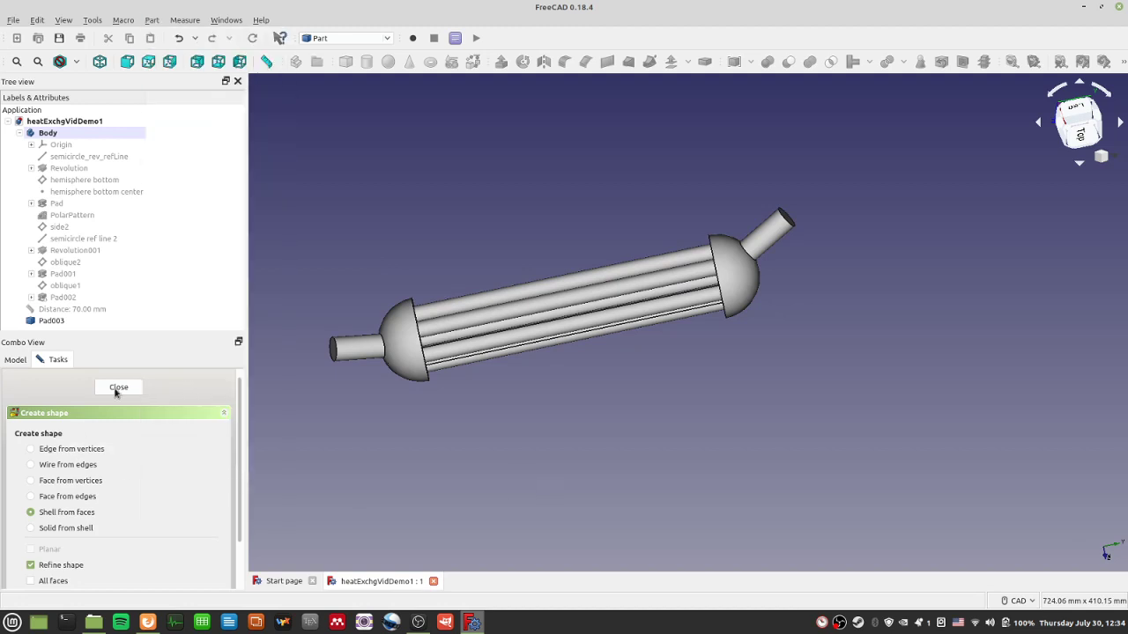
pyautogui.click(109, 393)
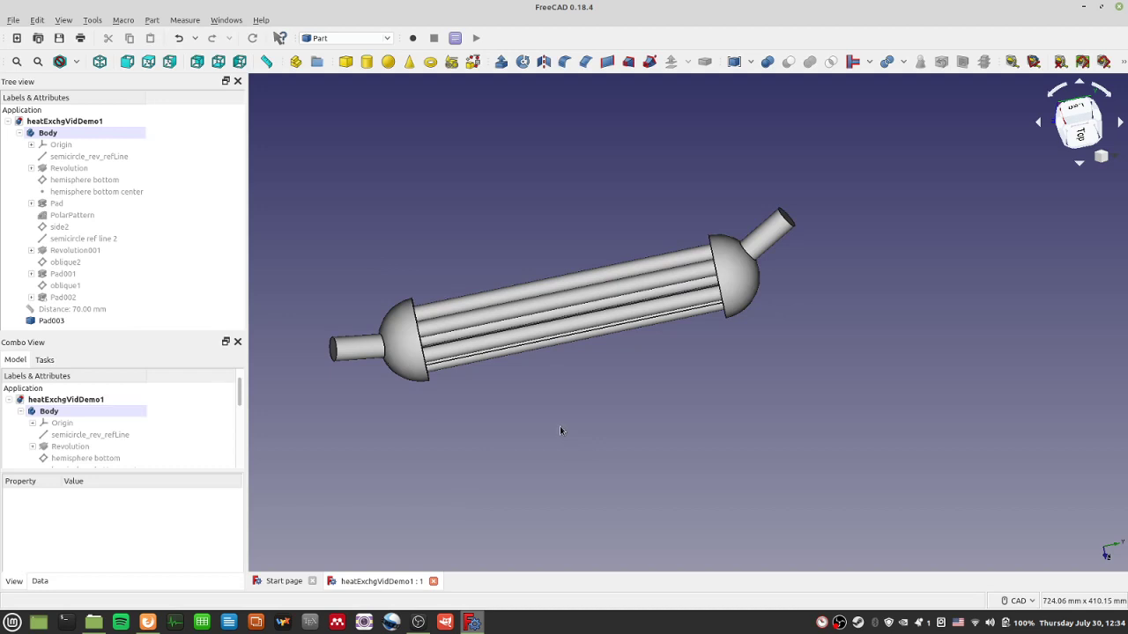
# Zoom and orbit for a closer look at the tube bundle and its domed end caps
pyautogui.scroll(4, 556, 422)
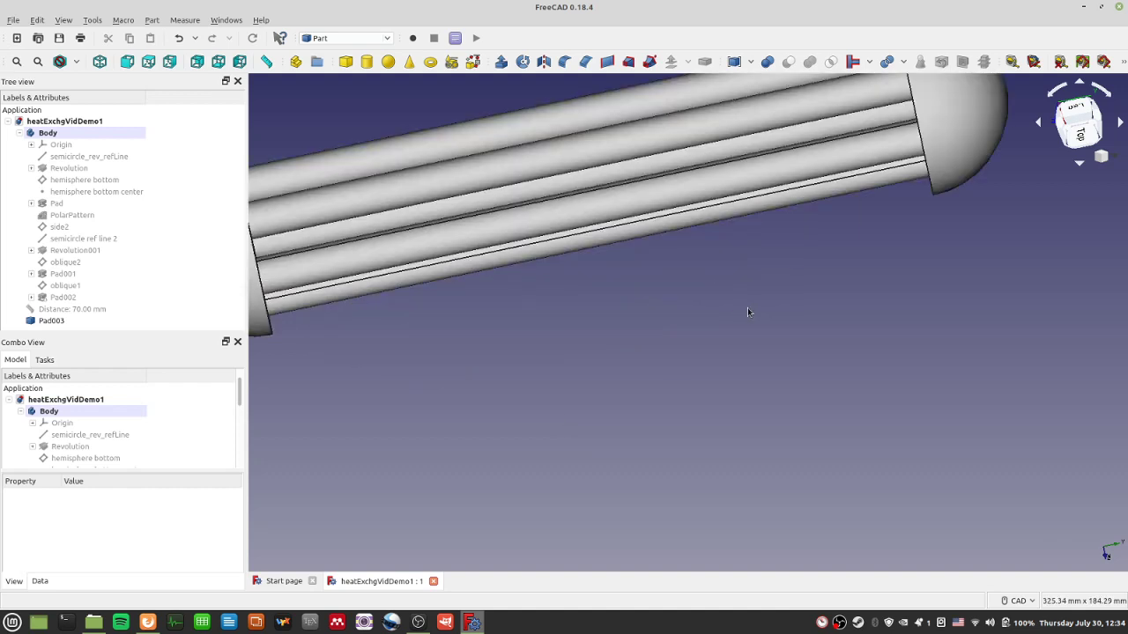
pyautogui.scroll(-4, 702, 343)
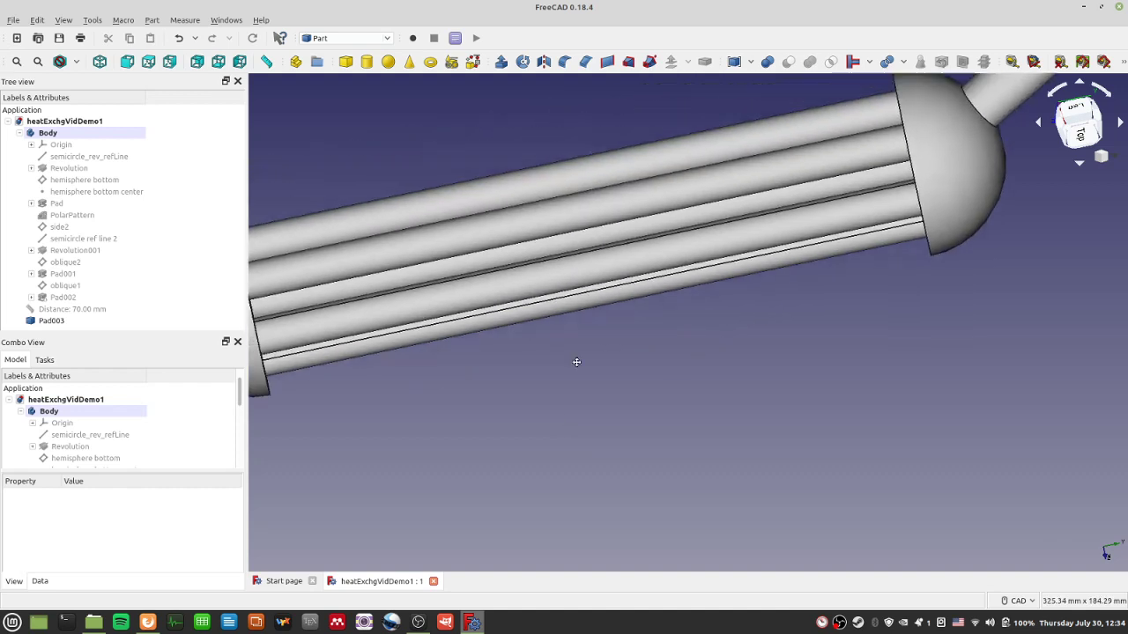
pyautogui.scroll(-2, 676, 394)
pyautogui.moveTo(728, 414); pyautogui.dragTo(756, 302, button='middle')
pyautogui.scroll(4, 756, 302)
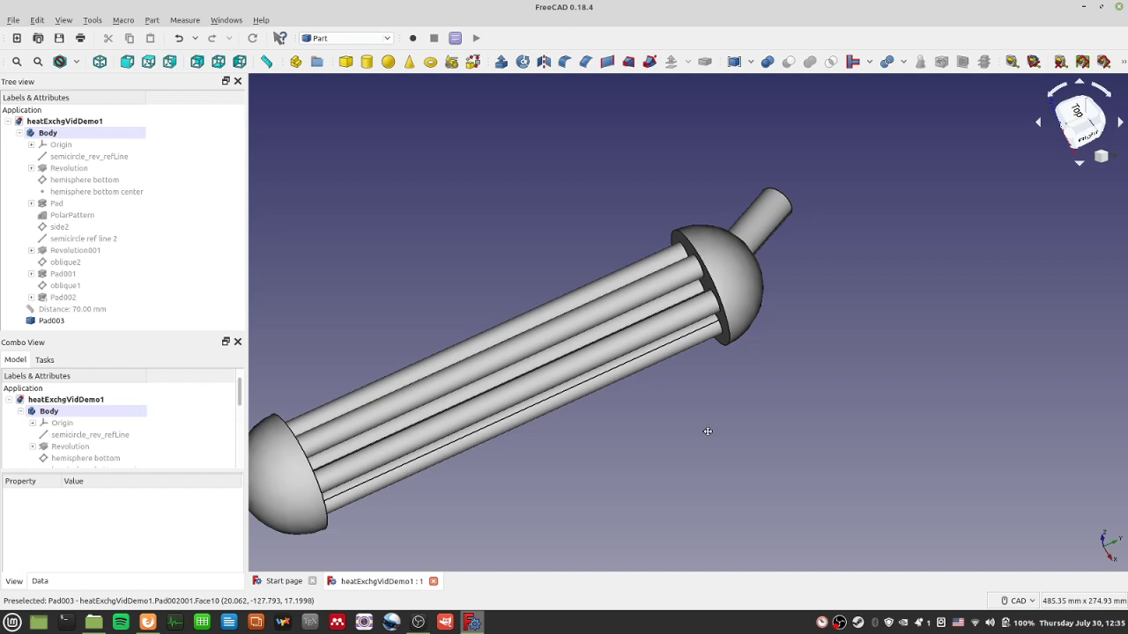
# With Pad002 selected, check the Part menu's Refine shape option without applying it, then look along the tubes
pyautogui.moveTo(707, 431); pyautogui.dragTo(921, 364, button='middle')
pyautogui.click(151, 19)
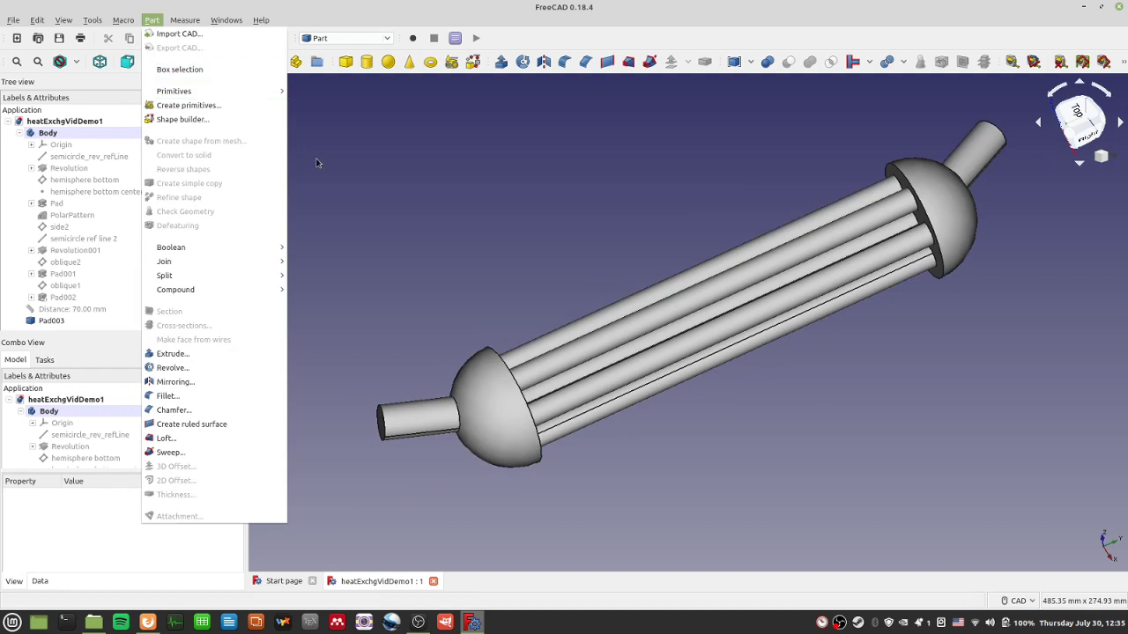
pyautogui.click(370, 172)
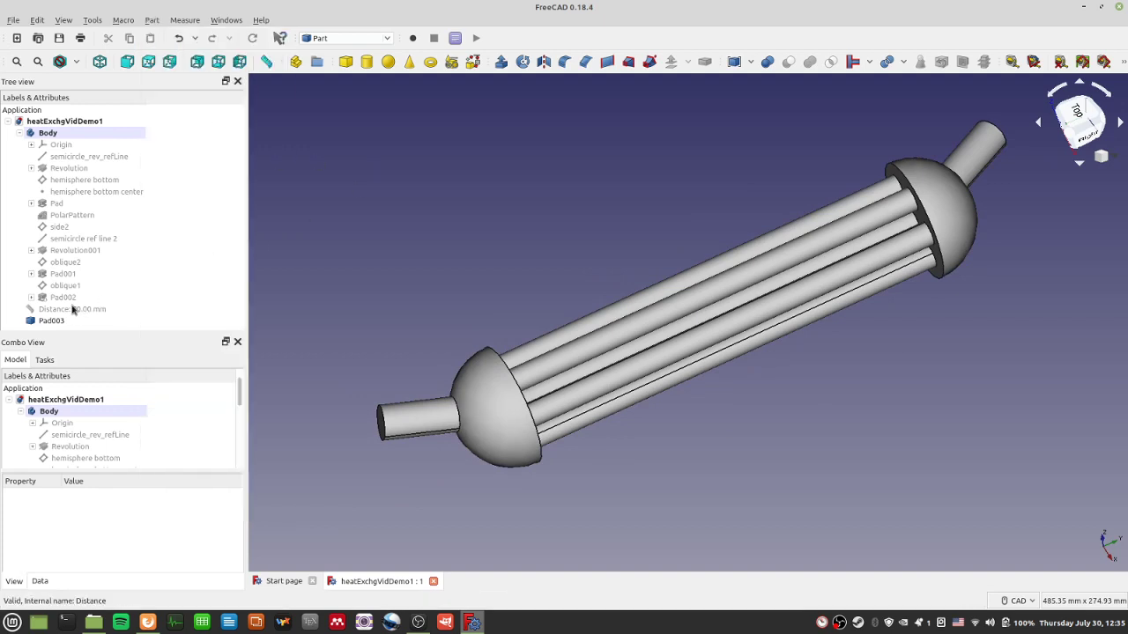
pyautogui.click(152, 20)
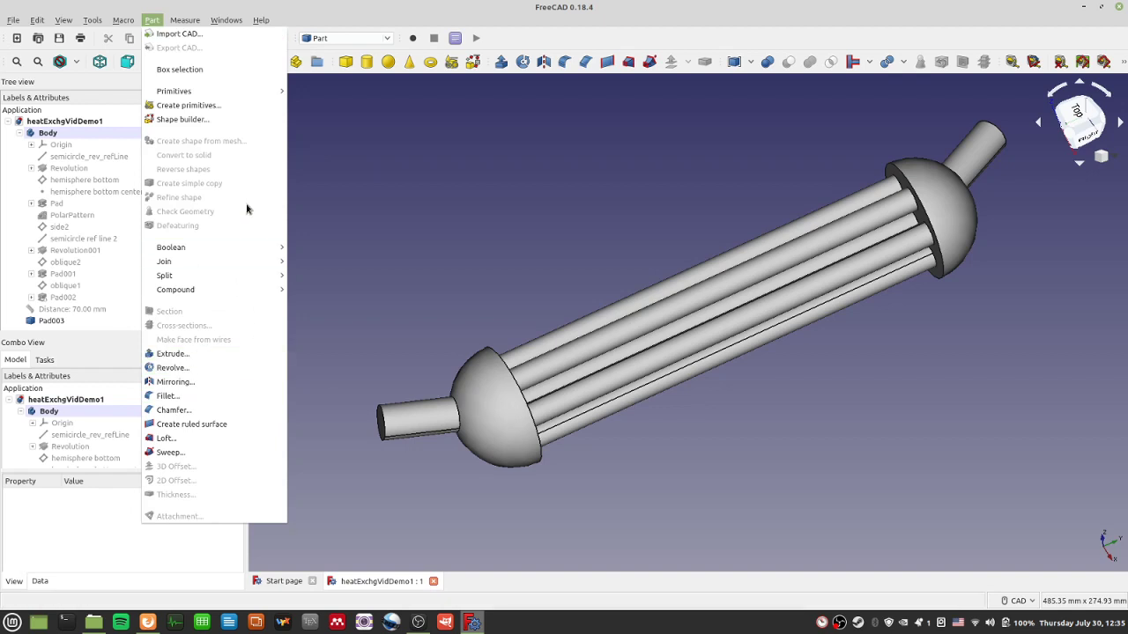
pyautogui.click(103, 297)
pyautogui.click(75, 298)
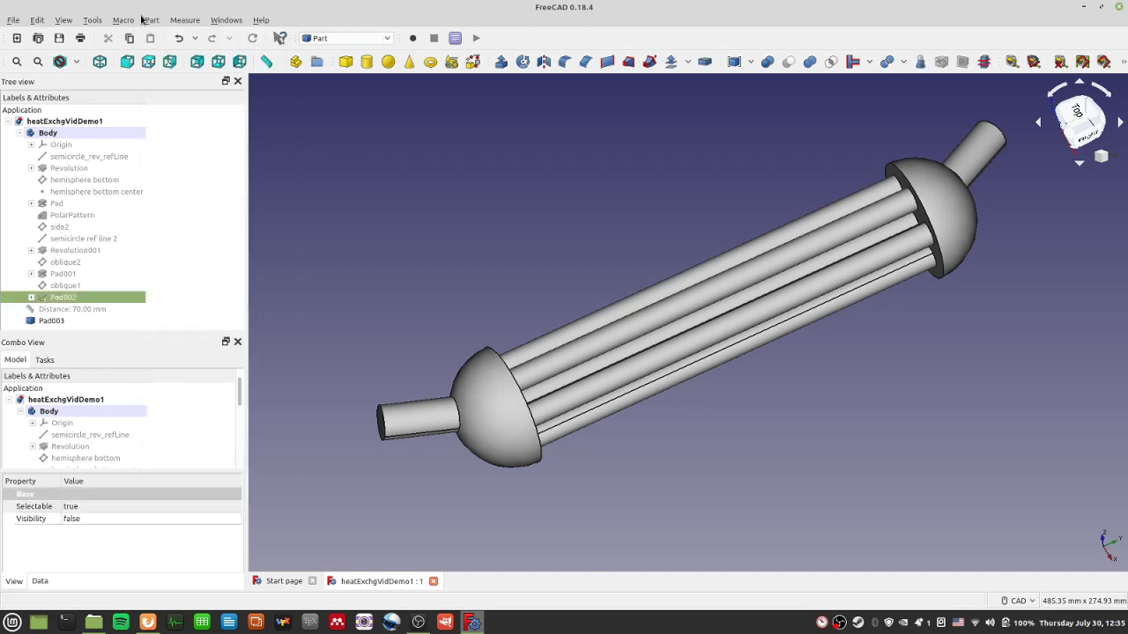
pyautogui.click(148, 20)
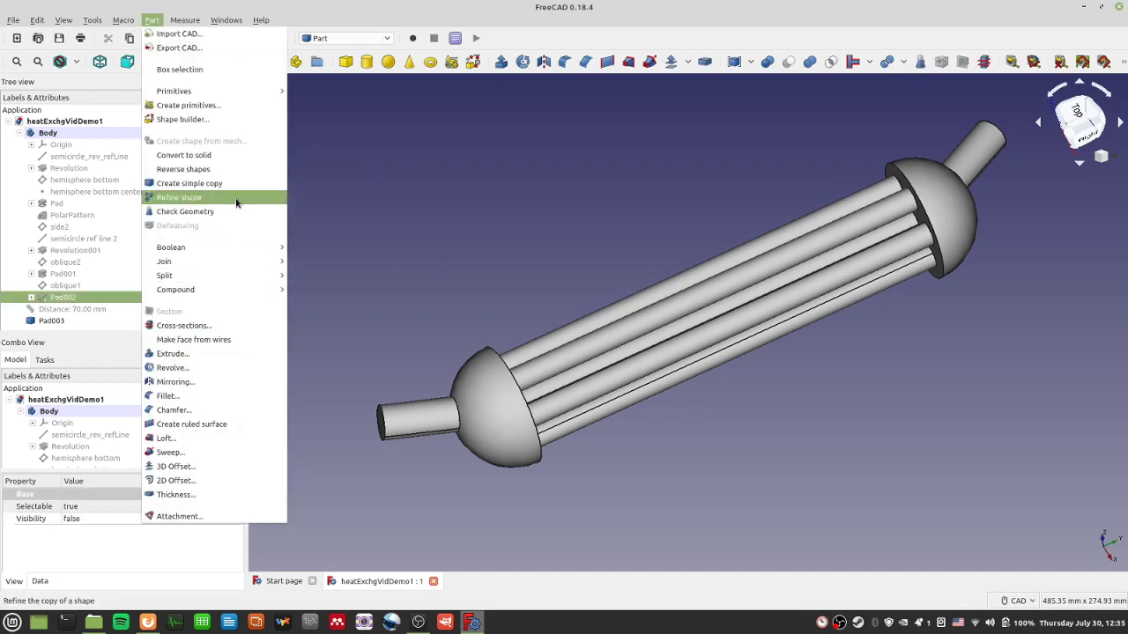
pyautogui.click(407, 231)
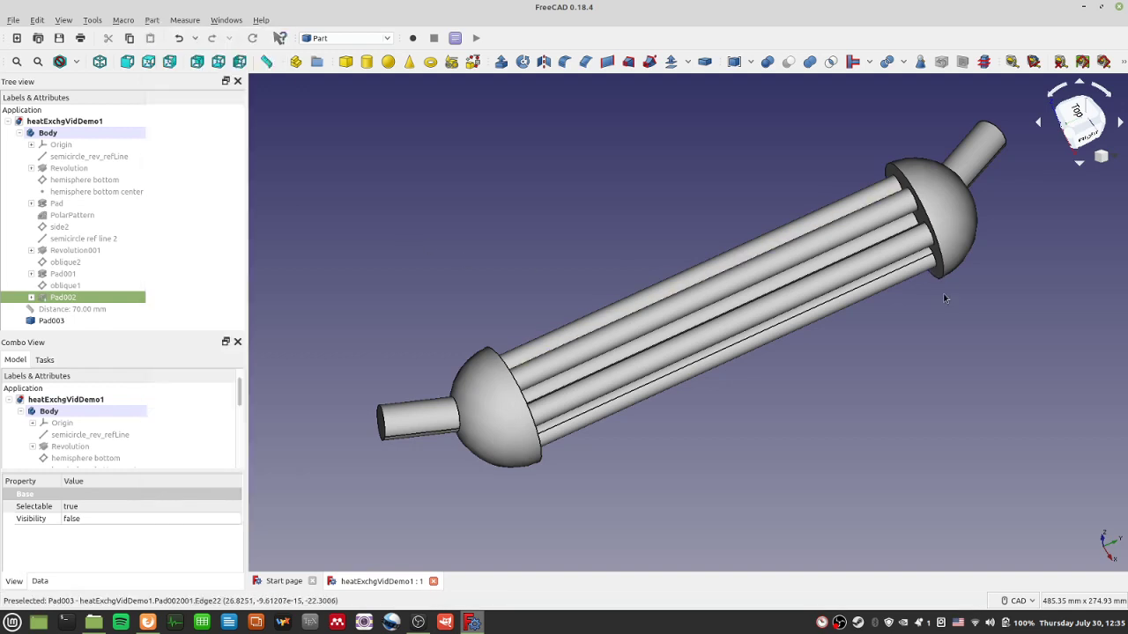
pyautogui.moveTo(934, 282); pyautogui.dragTo(672, 421, button='middle')
# Inspect the end cap, then orbit, zoom and pan back to a side view showing tubes between both ends
pyautogui.click(683, 379)
pyautogui.moveTo(740, 433); pyautogui.dragTo(692, 220, button='middle')
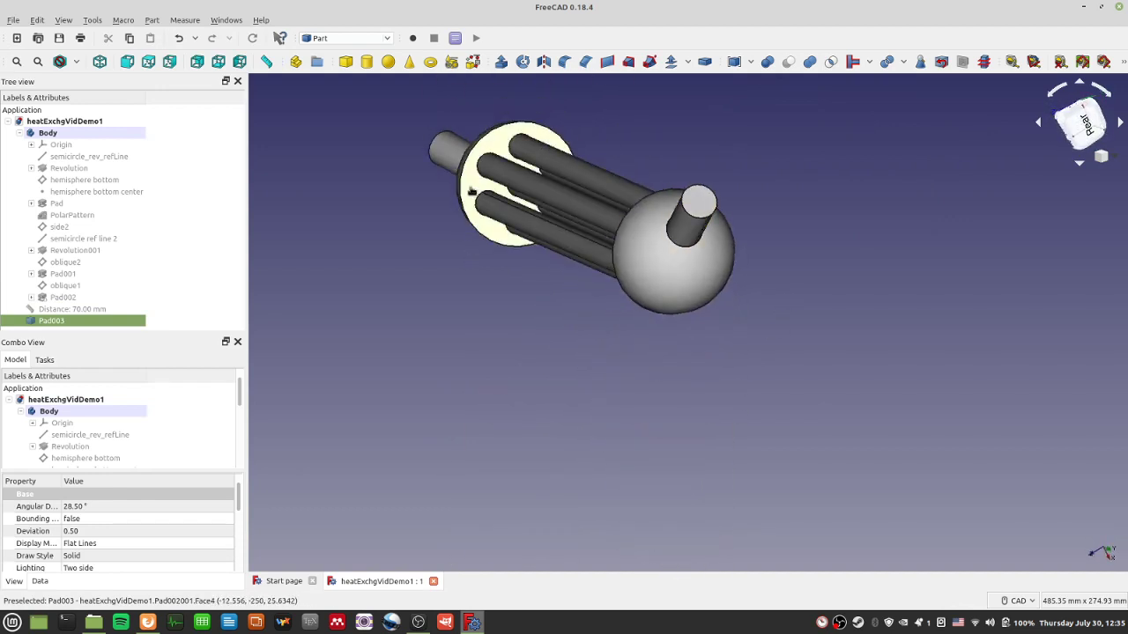
pyautogui.click(482, 352)
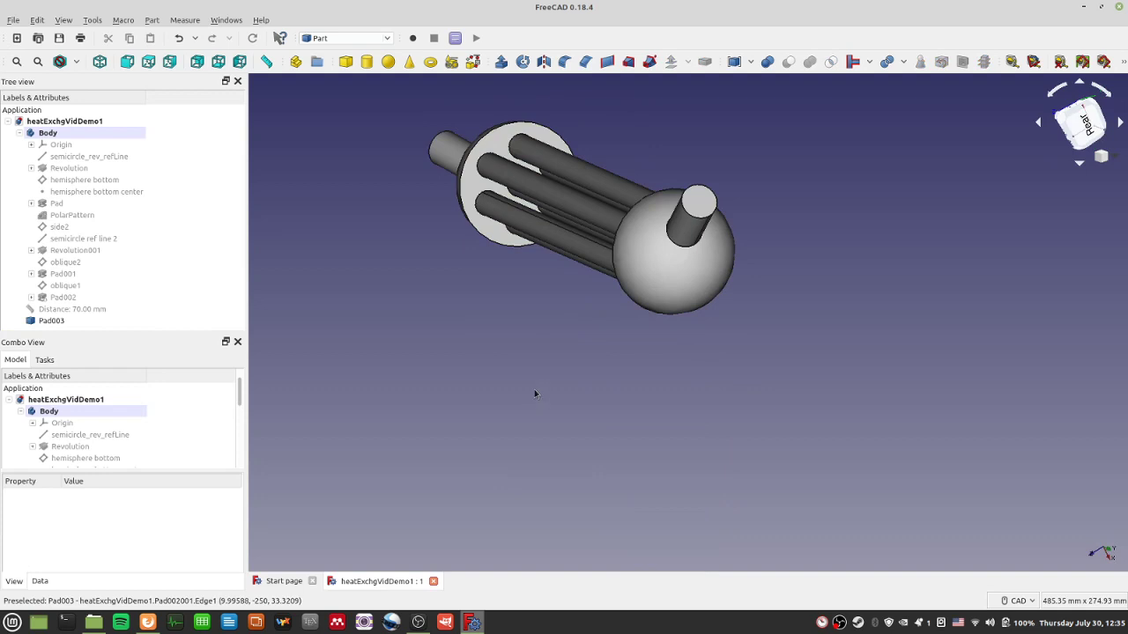
pyautogui.scroll(2, 533, 396)
pyautogui.moveTo(513, 360); pyautogui.dragTo(672, 335, button='middle')
pyautogui.scroll(-2, 667, 344)
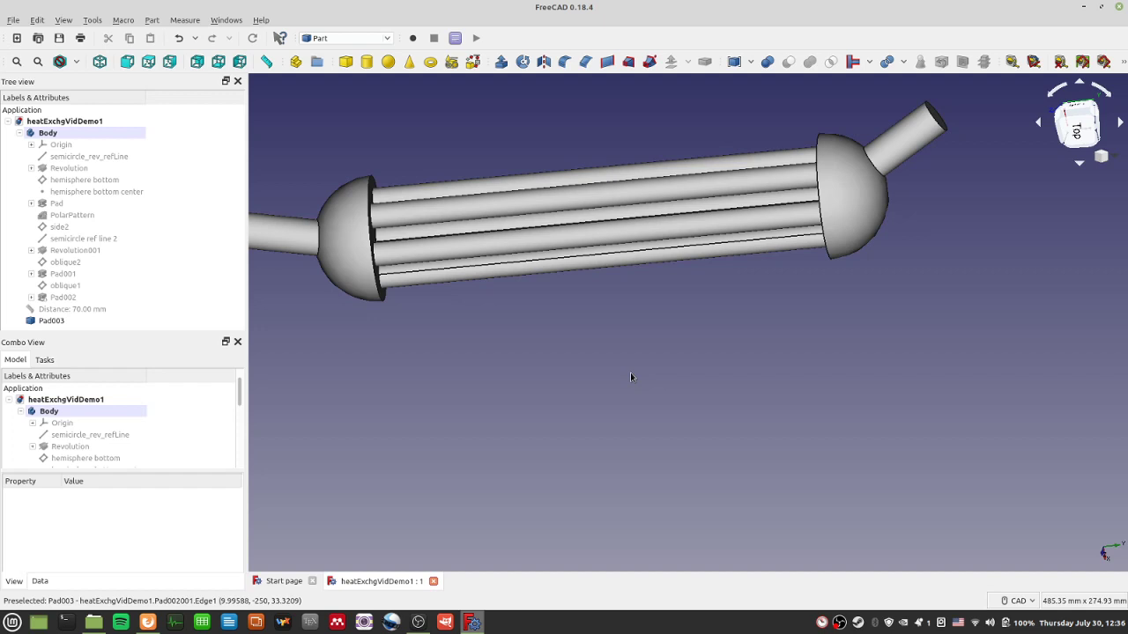
pyautogui.moveTo(630, 377); pyautogui.dragTo(652, 460, button='middle')
pyautogui.scroll(-3, 652, 457)
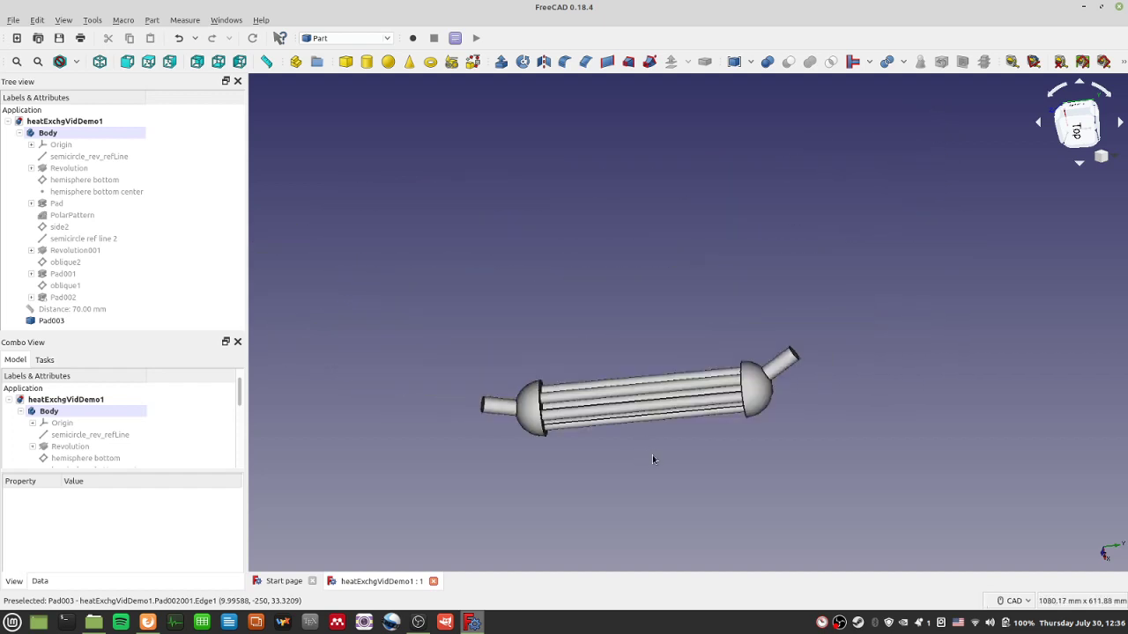
pyautogui.scroll(3, 652, 457)
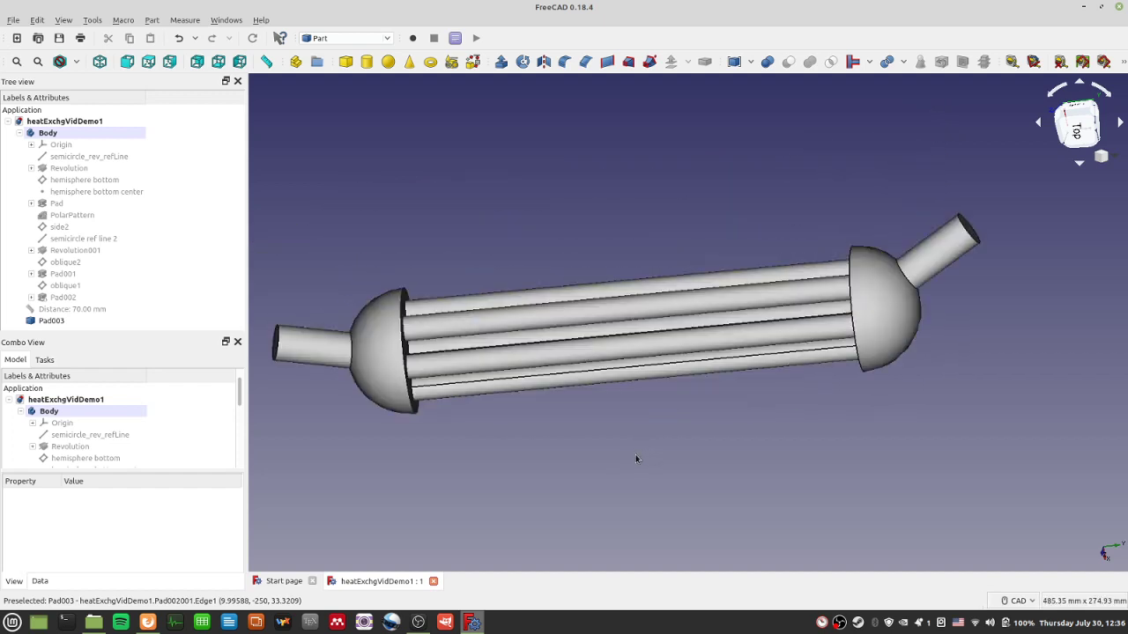